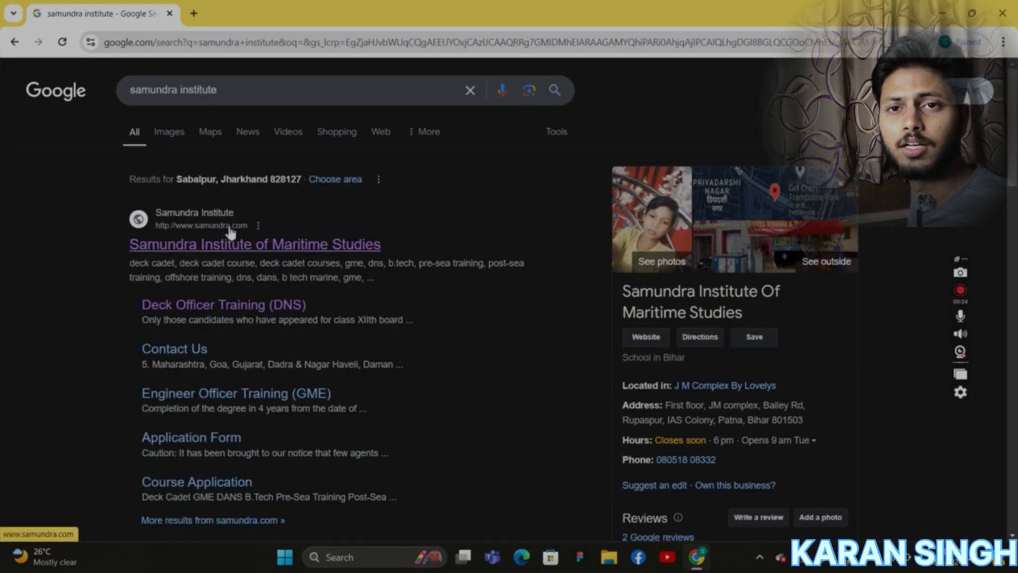
# Open the samundra.com result and scroll to the Pre-Sea Training Course Application links.
pyautogui.click(229, 228)
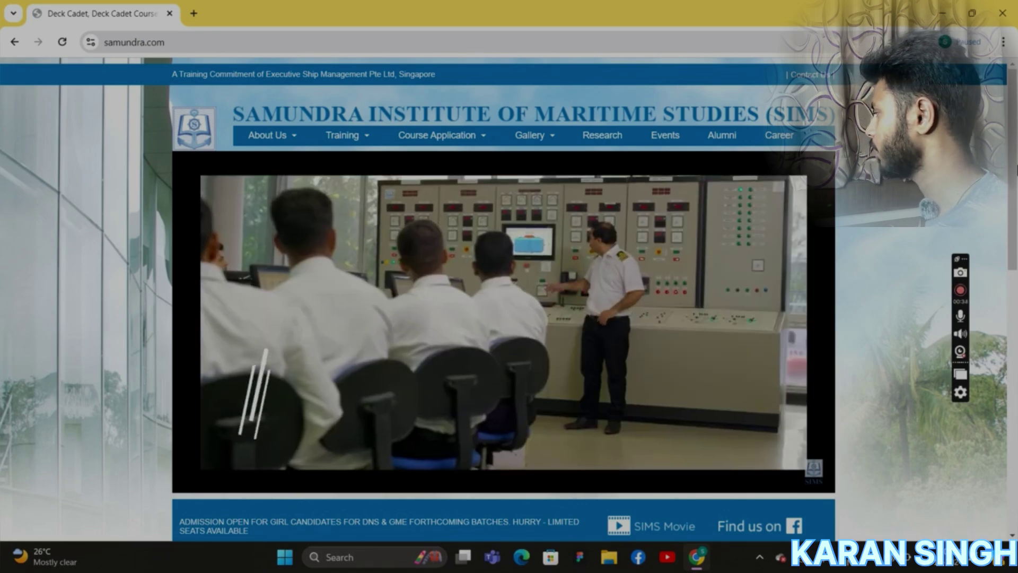
pyautogui.scroll(-1, 509, 300)
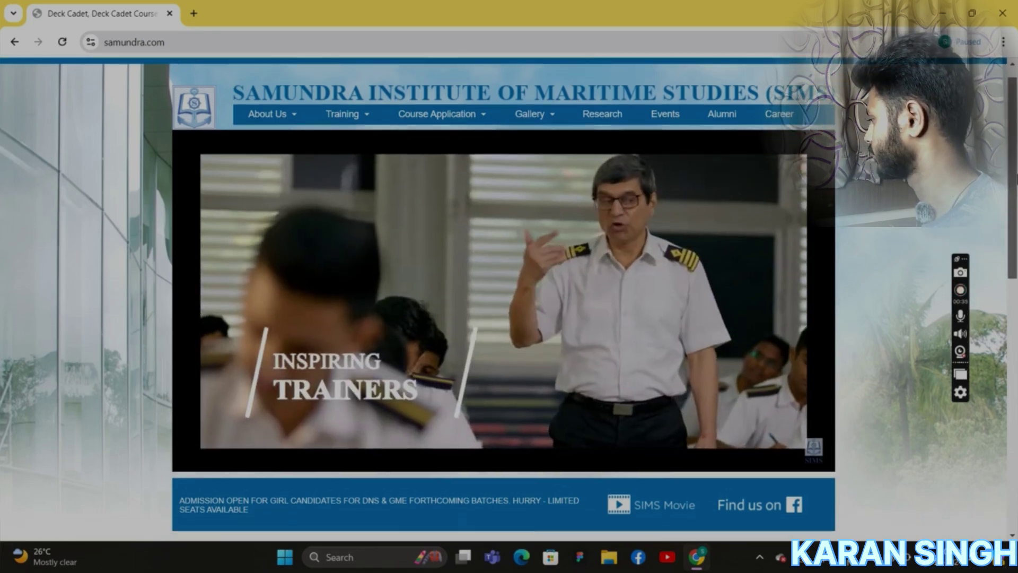
pyautogui.scroll(-1, 1003, 227)
pyautogui.scroll(-2, 1003, 228)
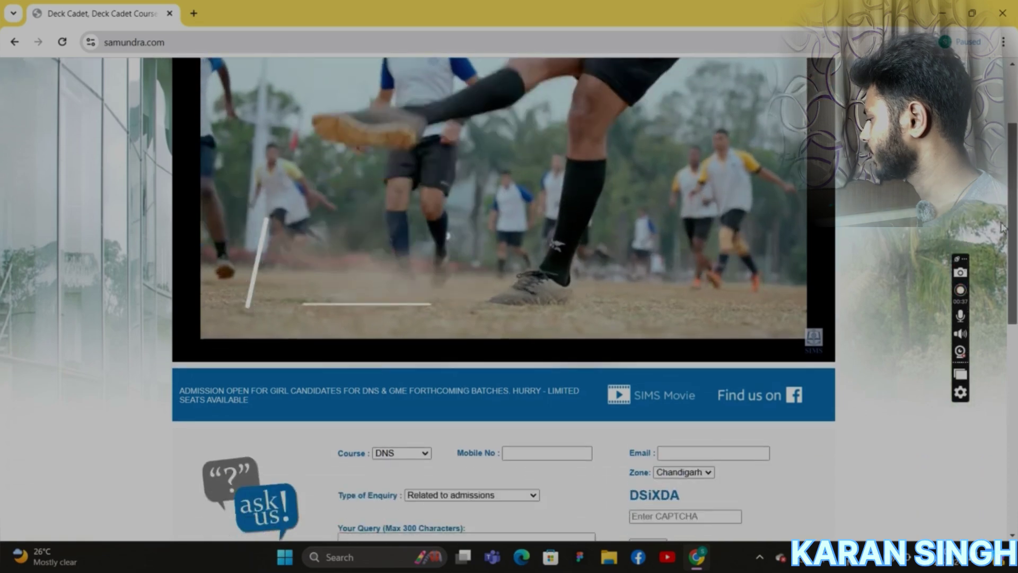
pyautogui.scroll(-5, 1002, 227)
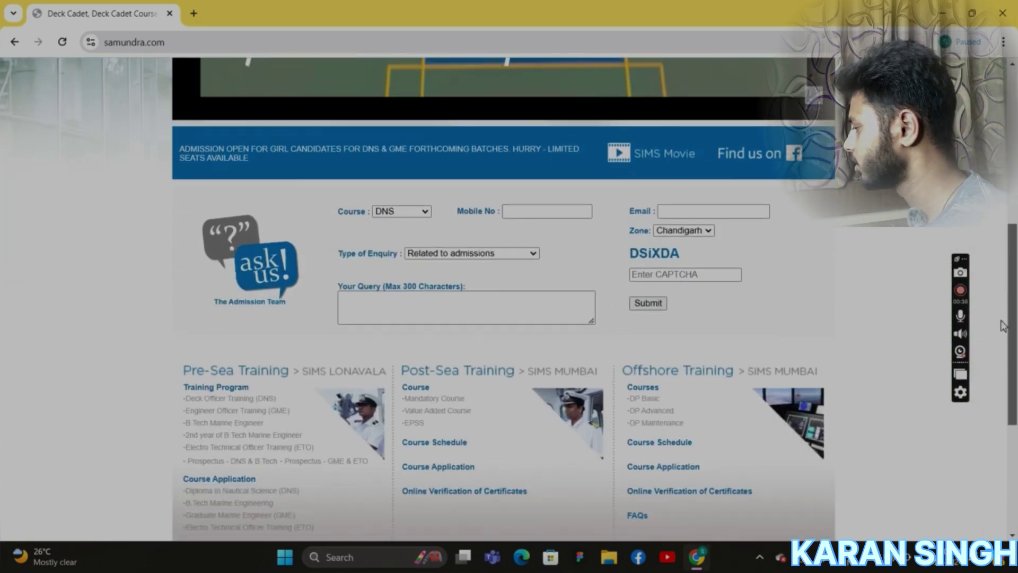
pyautogui.scroll(-3, 1004, 326)
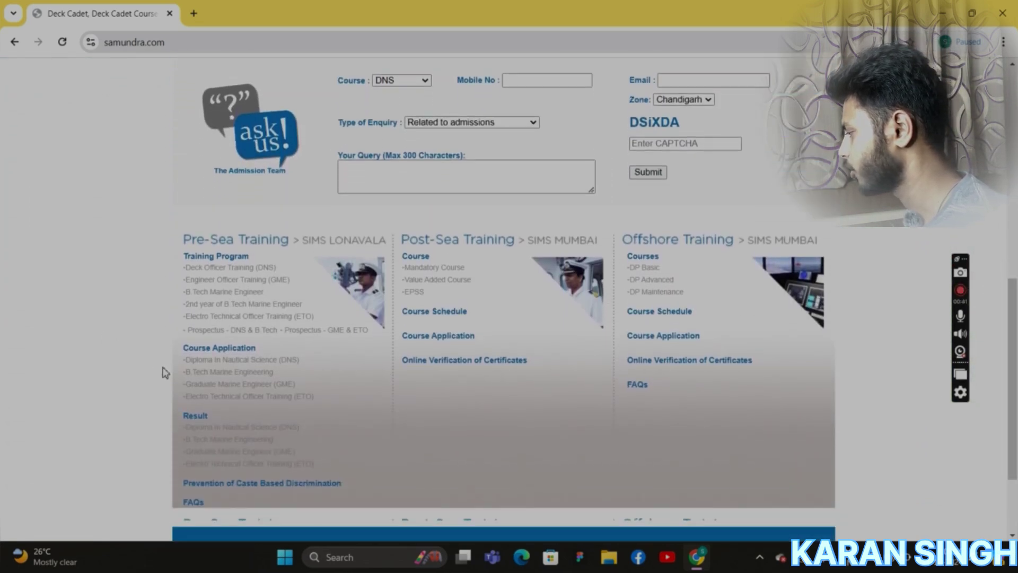
pyautogui.moveTo(186, 351); pyautogui.dragTo(261, 352)
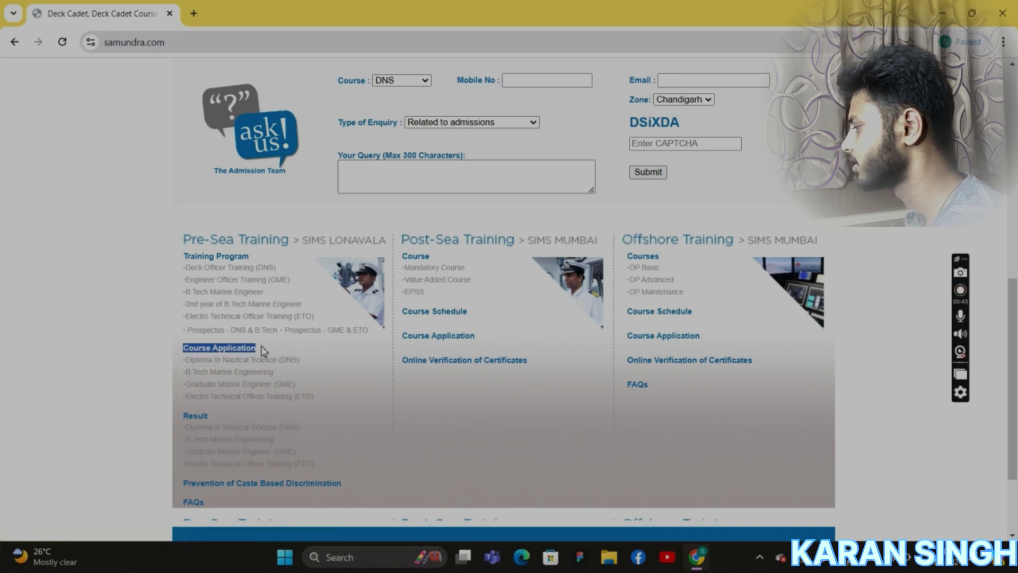
# Open the DNS application form and tick 'I agree' on the fraudulent-agents caution notice.
pyautogui.click(231, 365)
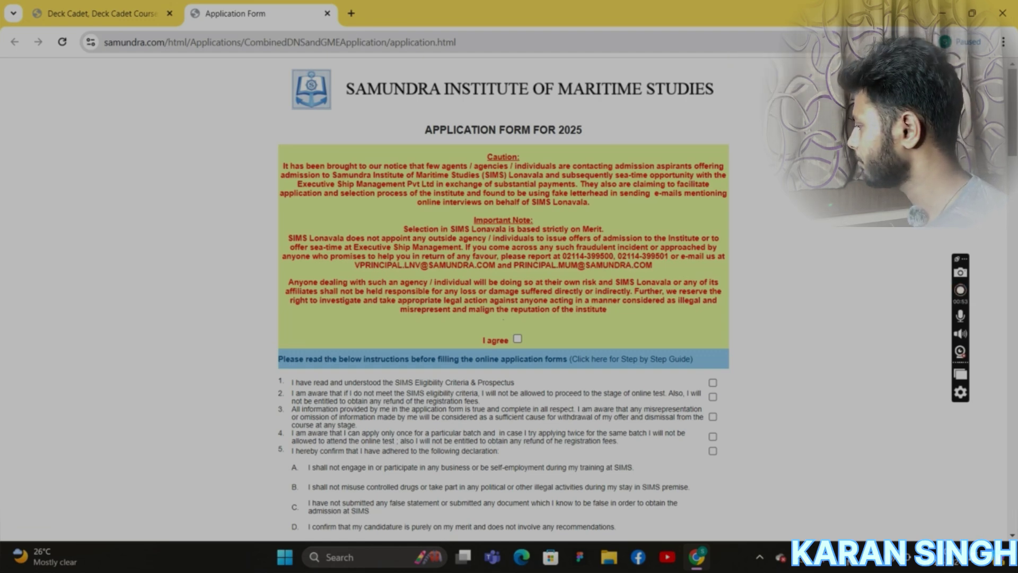
pyautogui.scroll(-1, 286, 154)
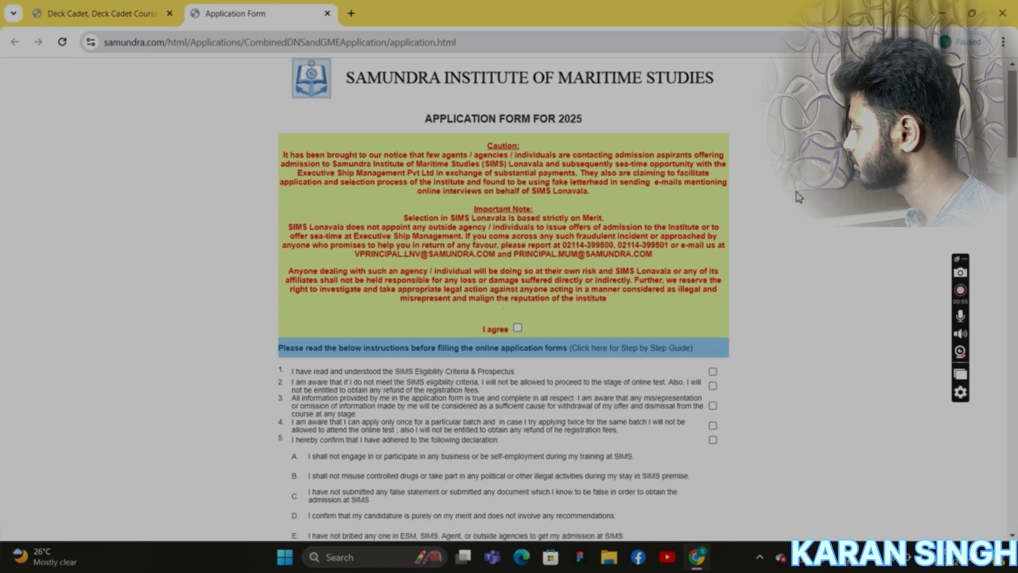
pyautogui.moveTo(286, 155); pyautogui.dragTo(619, 305)
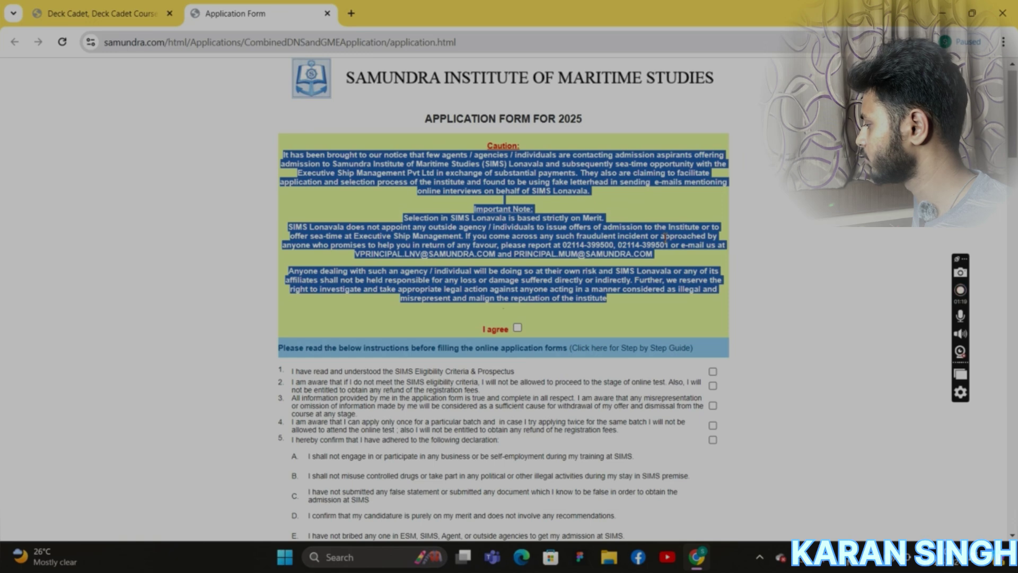
pyautogui.click(529, 331)
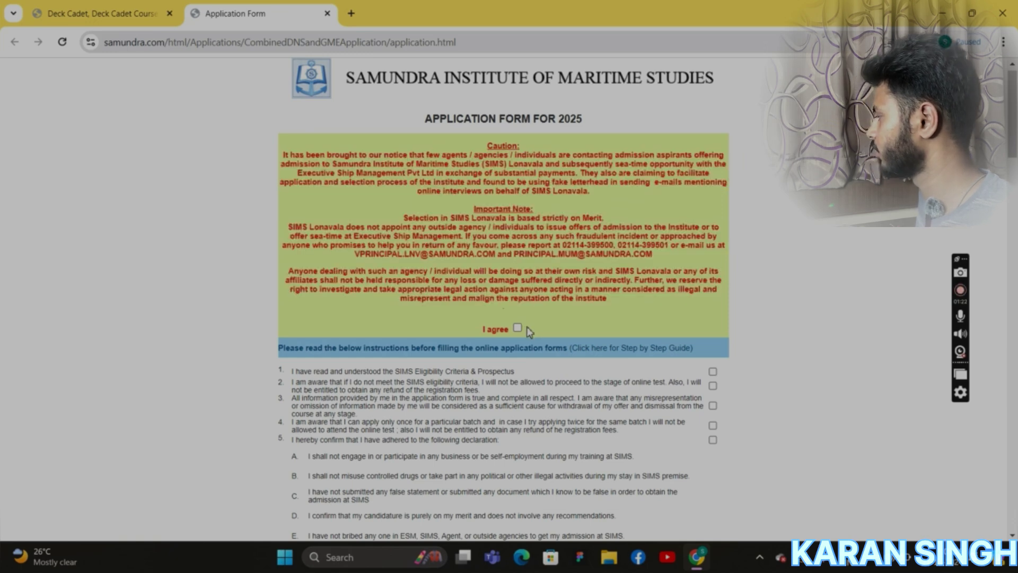
pyautogui.click(518, 329)
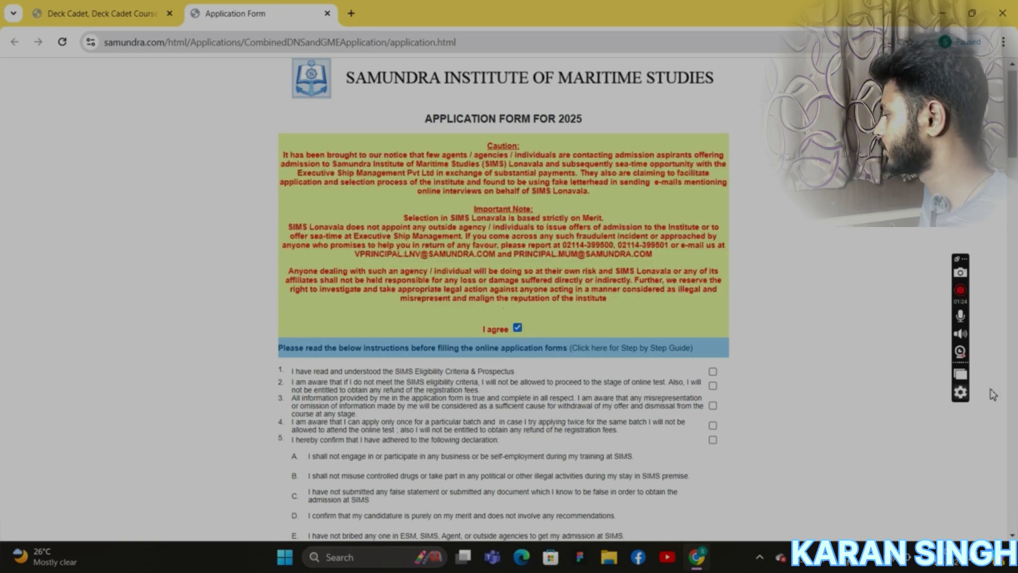
# Tick instruction declarations 1 to 5 and scroll down to the Personal Information section.
pyautogui.scroll(-3, 1014, 155)
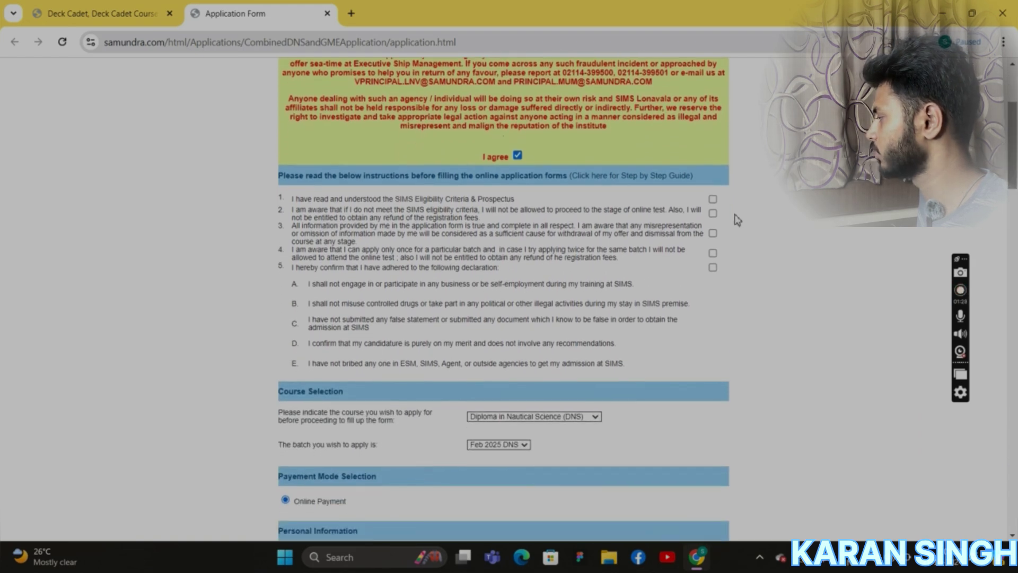
pyautogui.click(714, 199)
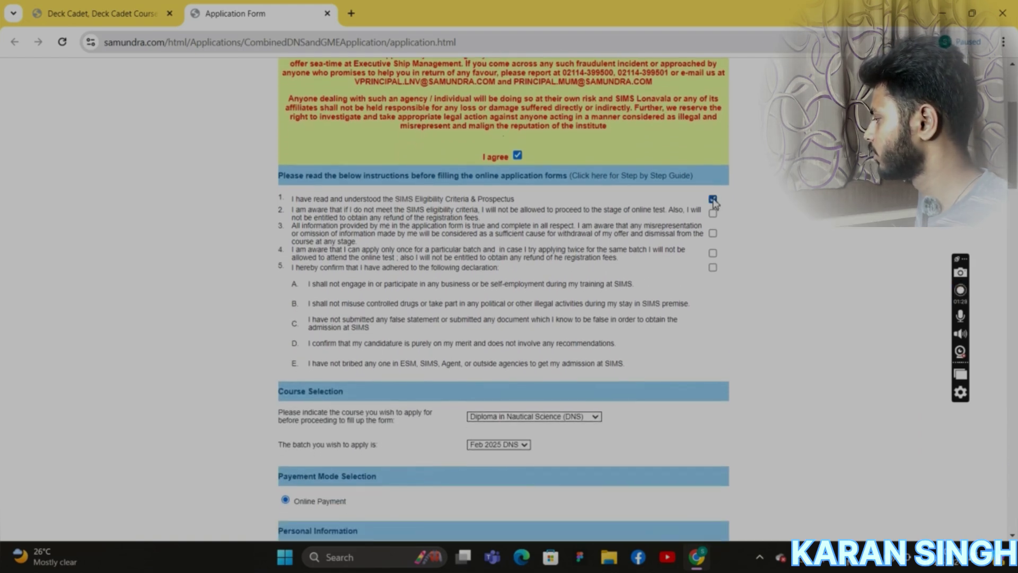
pyautogui.click(714, 213)
pyautogui.click(713, 233)
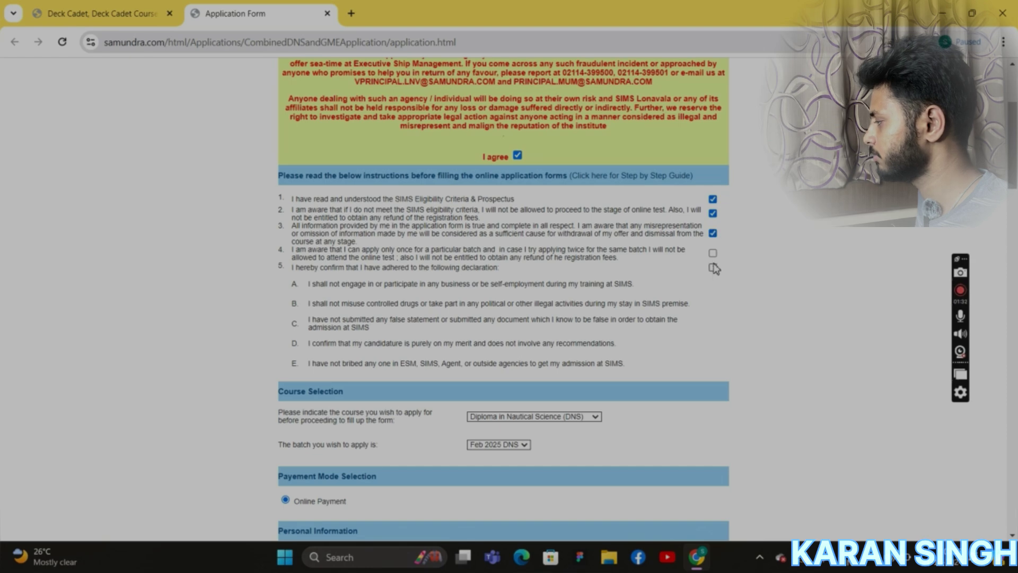
pyautogui.click(714, 253)
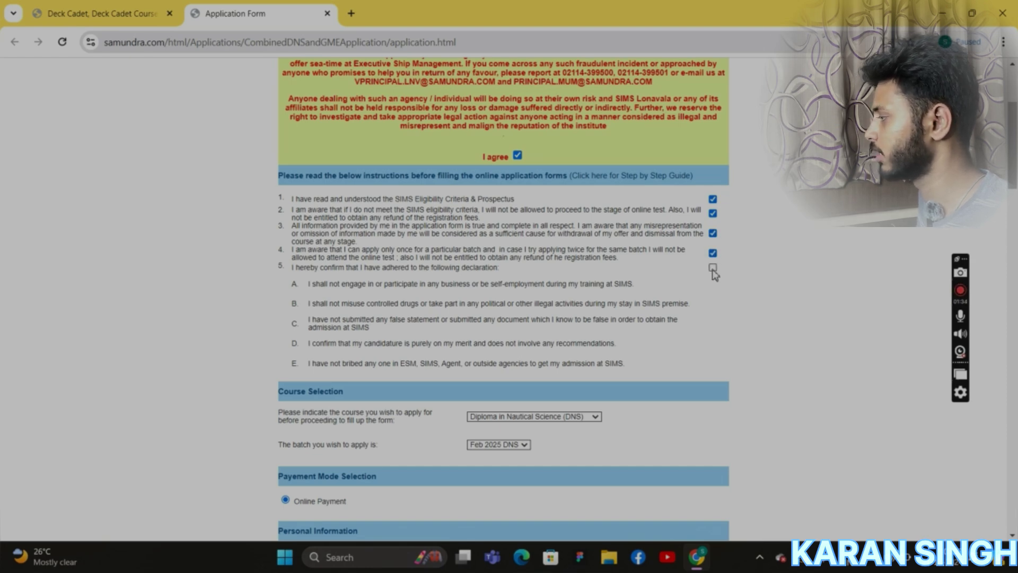
pyautogui.click(713, 268)
pyautogui.scroll(-3, 1010, 157)
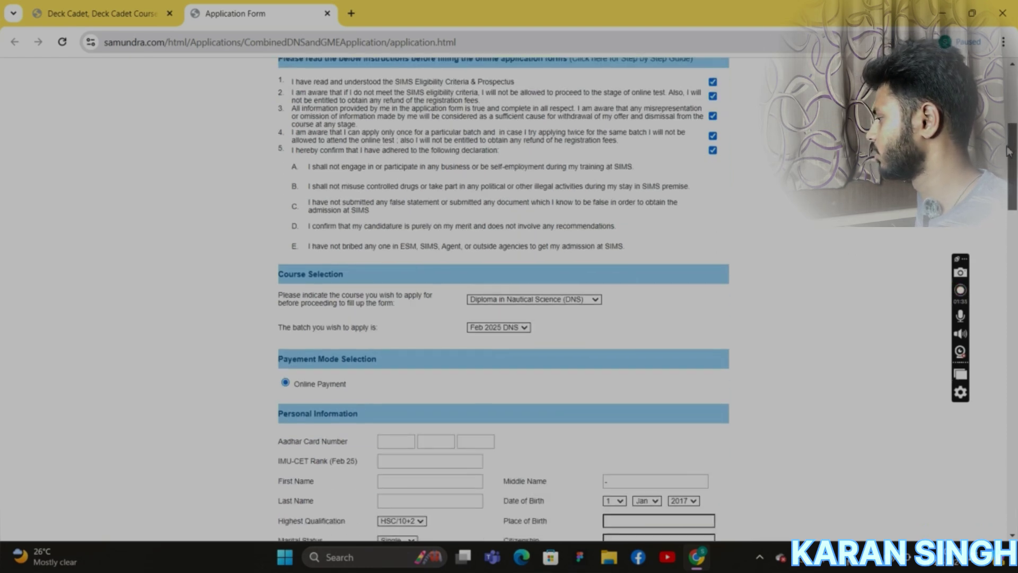
pyautogui.moveTo(1009, 158); pyautogui.dragTo(1010, 169)
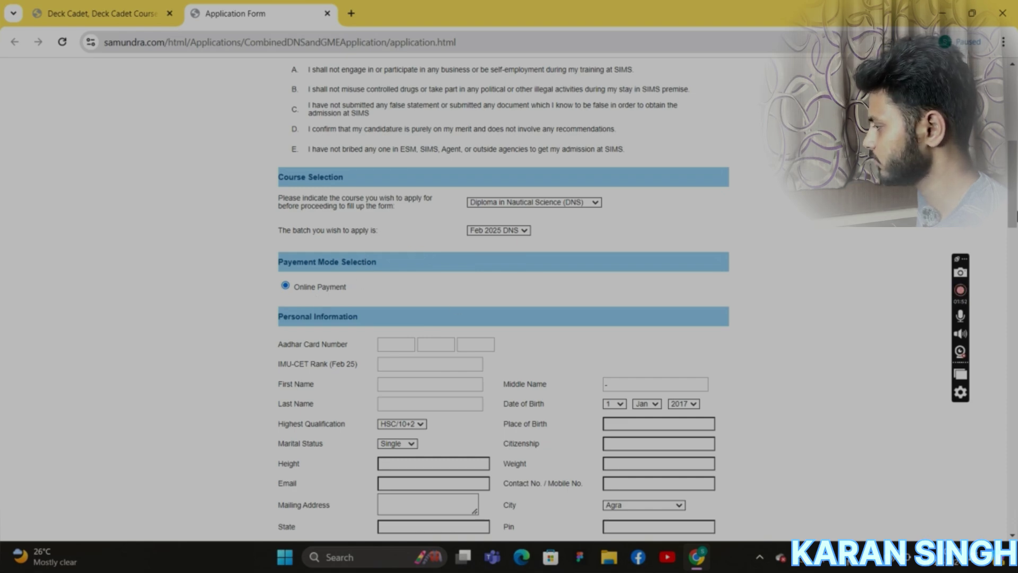
pyautogui.moveTo(1011, 206); pyautogui.dragTo(1007, 242)
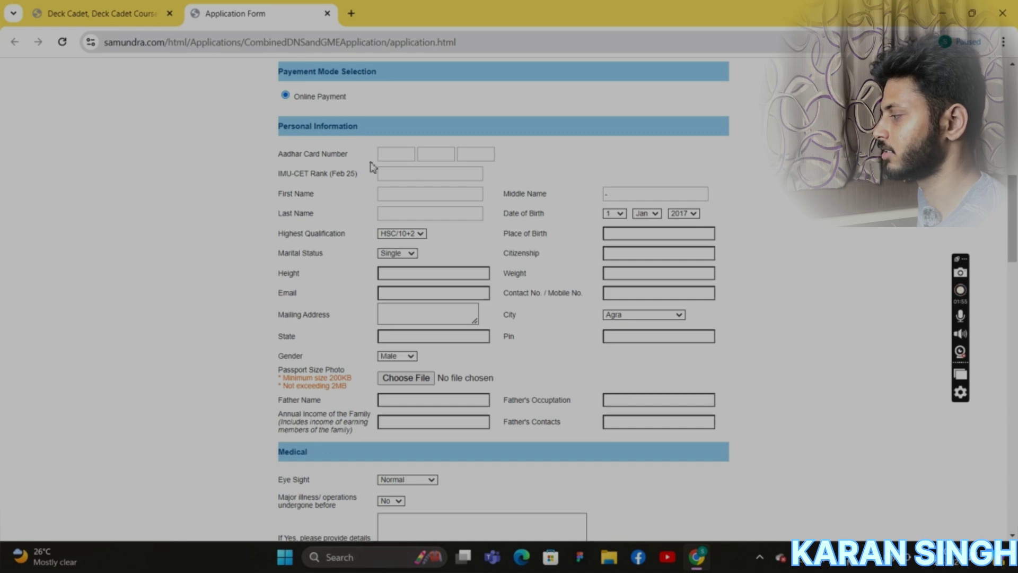
pyautogui.moveTo(365, 129); pyautogui.dragTo(280, 129)
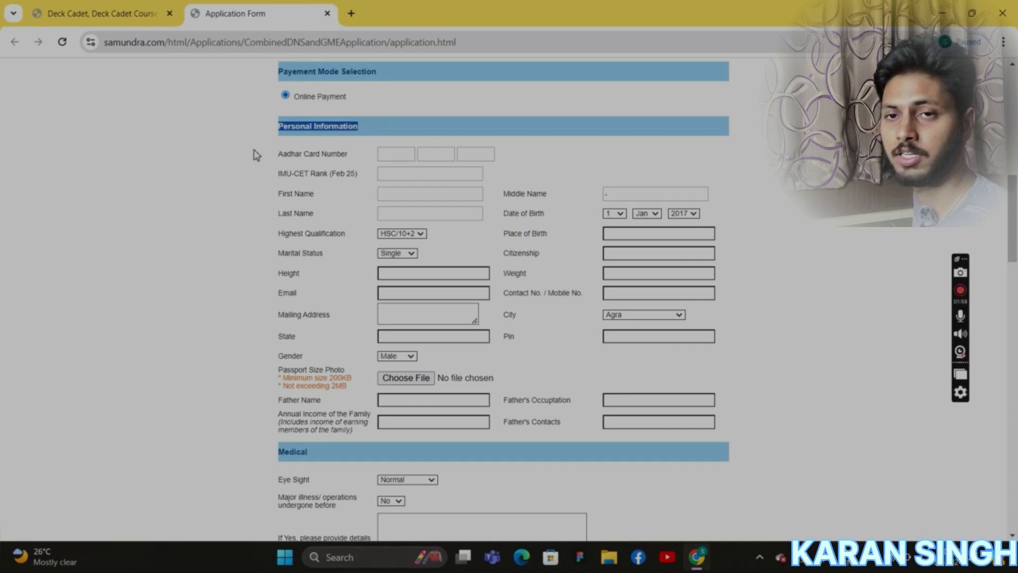
# Fill all three Aadhar card number boxes with the saved autofill suggestions.
pyautogui.click(353, 201)
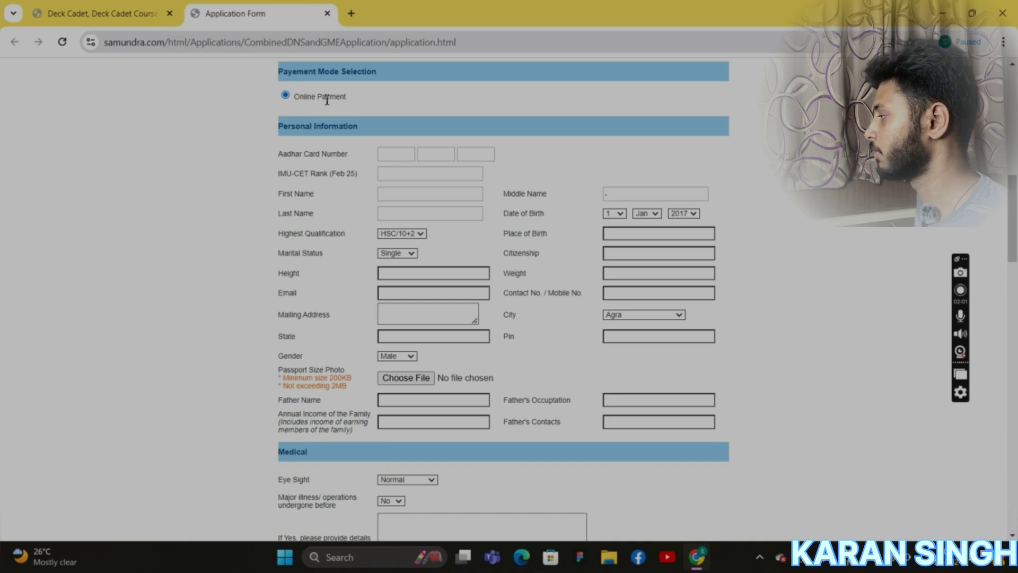
pyautogui.click(397, 155)
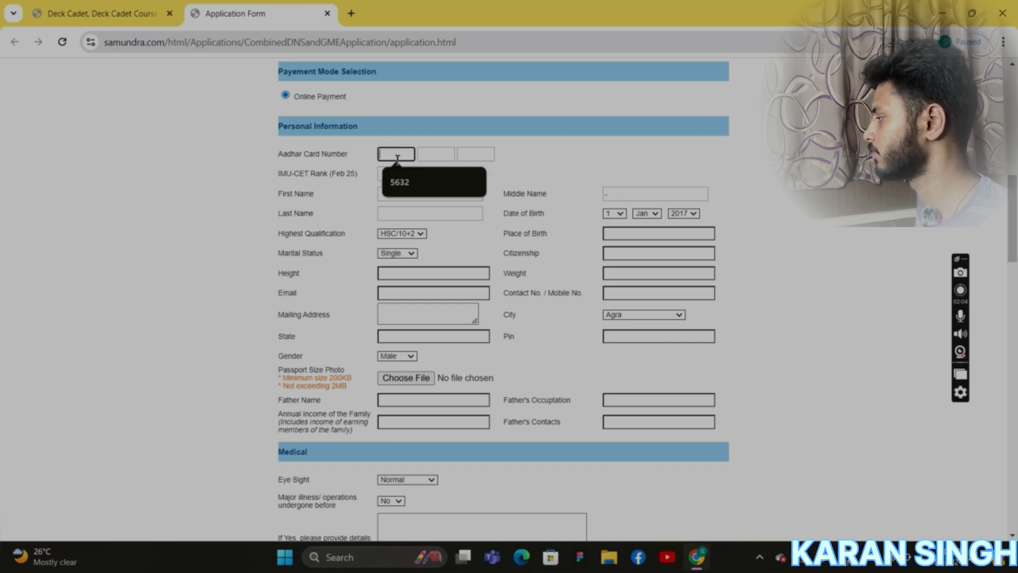
pyautogui.click(400, 181)
pyautogui.click(448, 155)
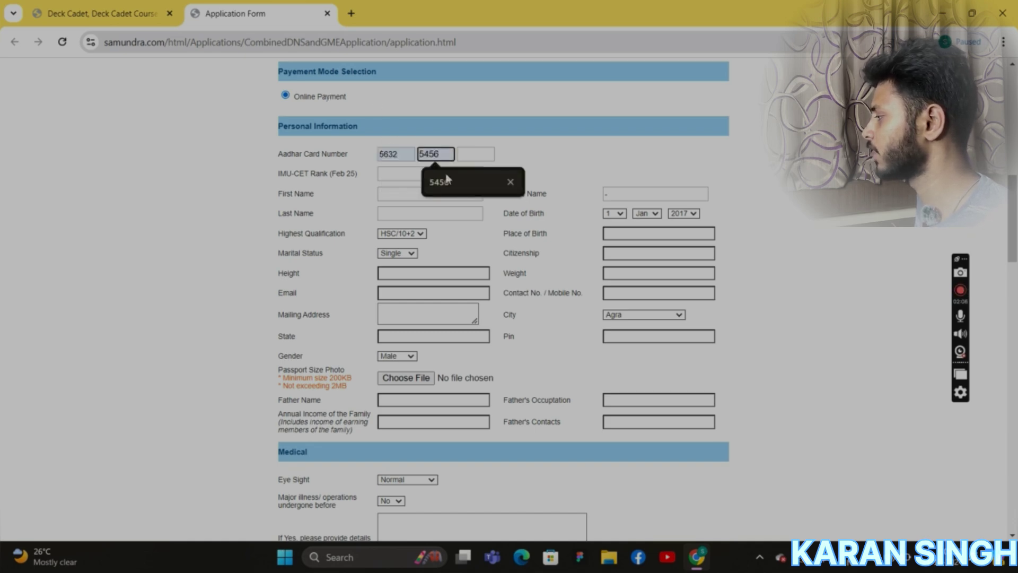
pyautogui.click(447, 180)
pyautogui.click(478, 155)
pyautogui.click(480, 186)
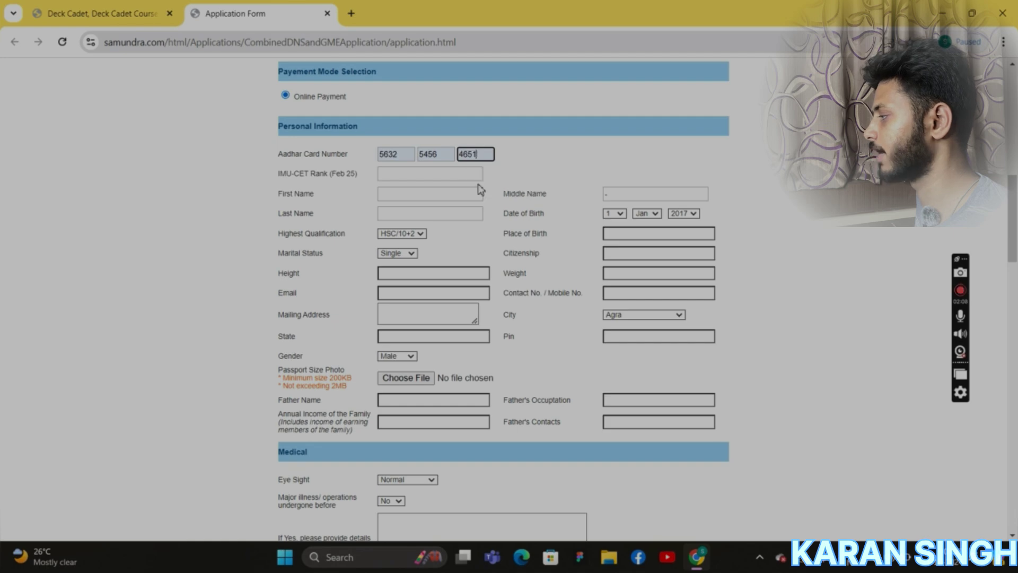
pyautogui.click(390, 175)
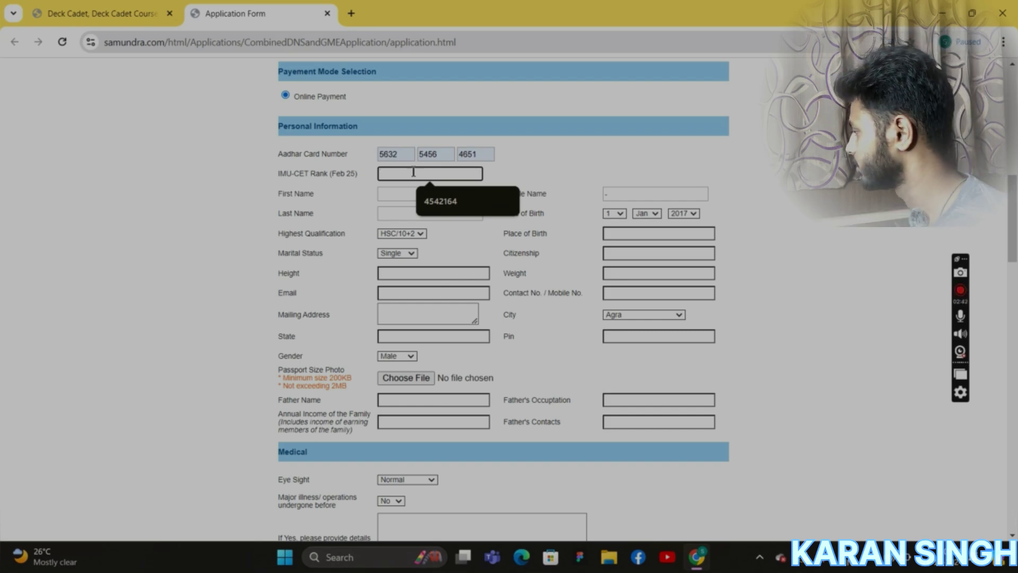
# Enter IMU-CET rank 01 and the applicant's first name in capitals.
pyautogui.write('01')
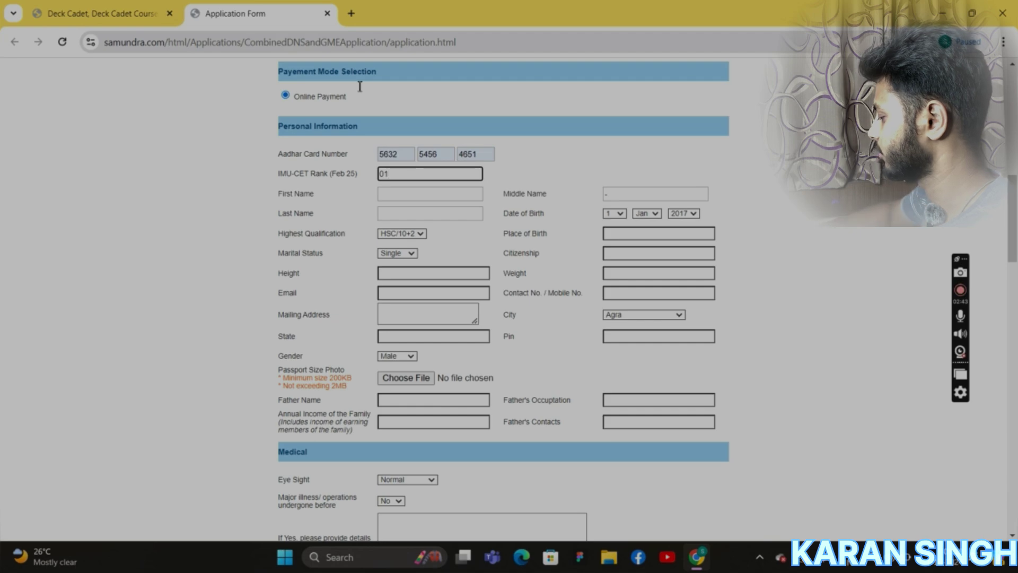
pyautogui.click(394, 195)
pyautogui.press('capslock')
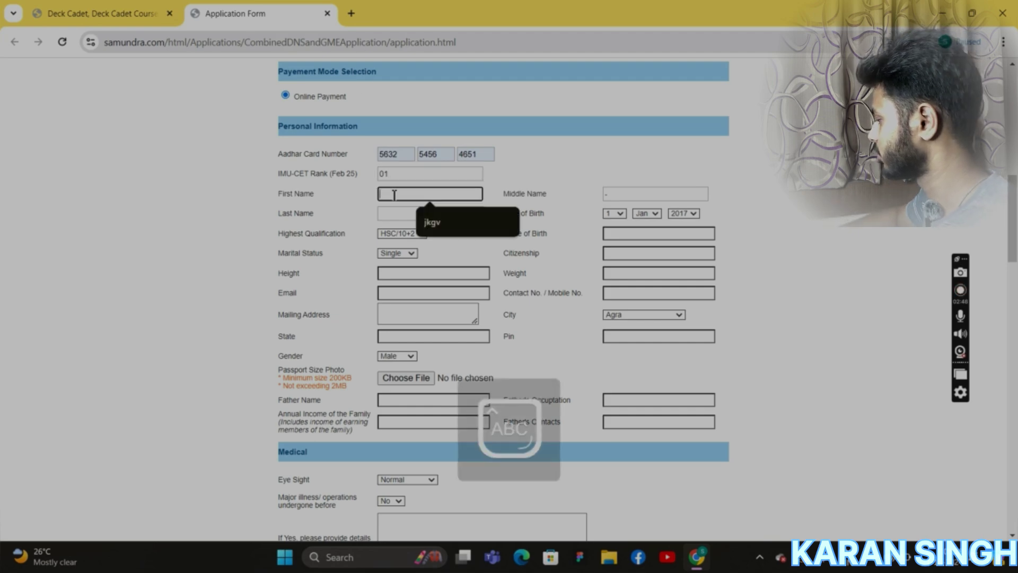
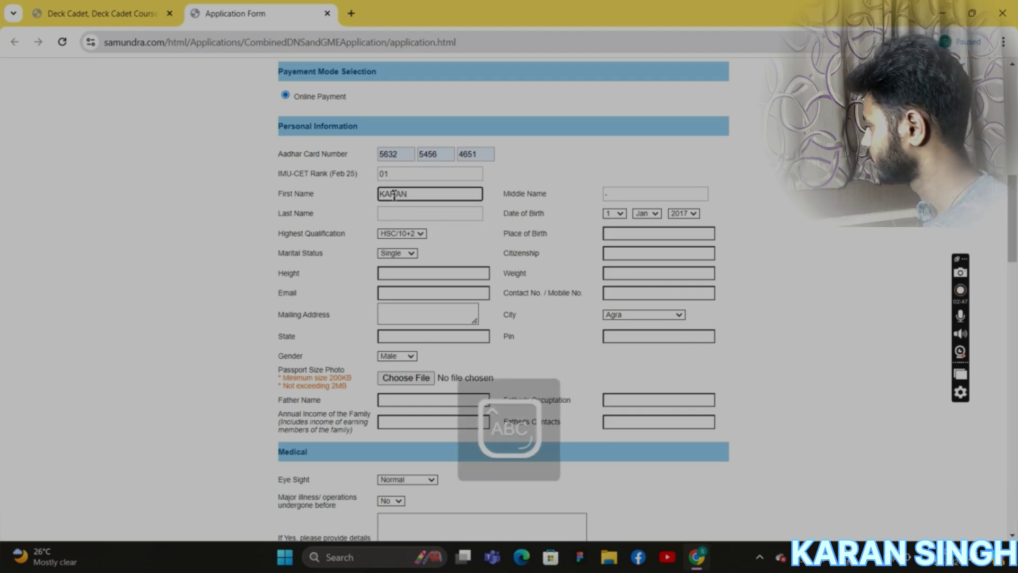
# Type the applicant's middle name and last name, dismissing the autofill suggestion.
pyautogui.click(651, 194)
pyautogui.press('Escape')
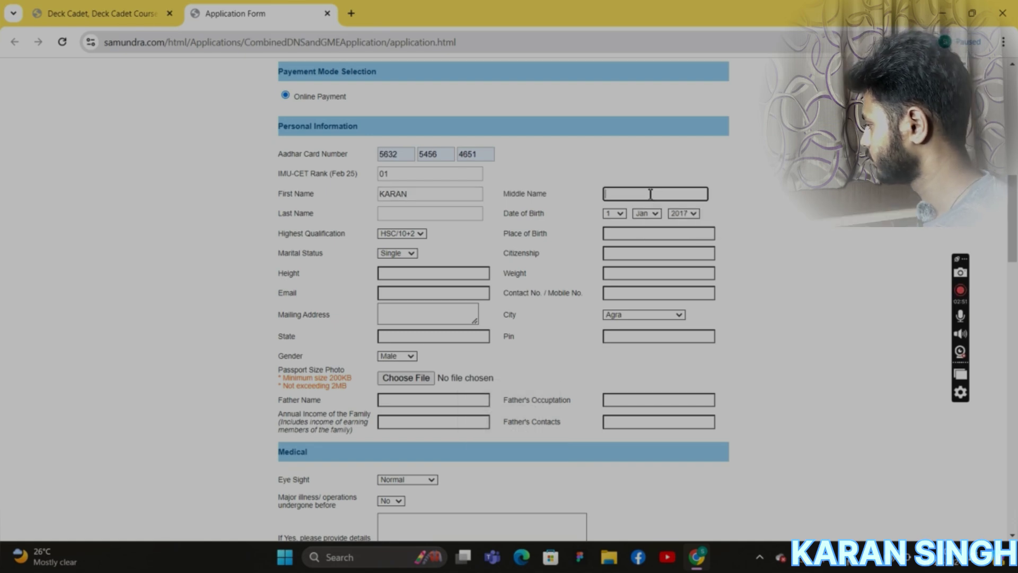
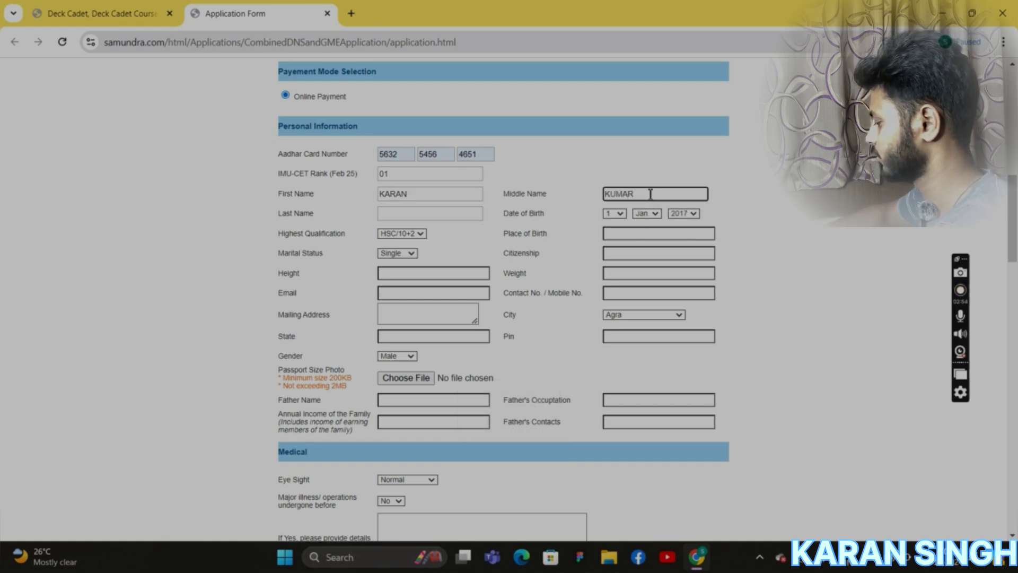
pyautogui.click(460, 214)
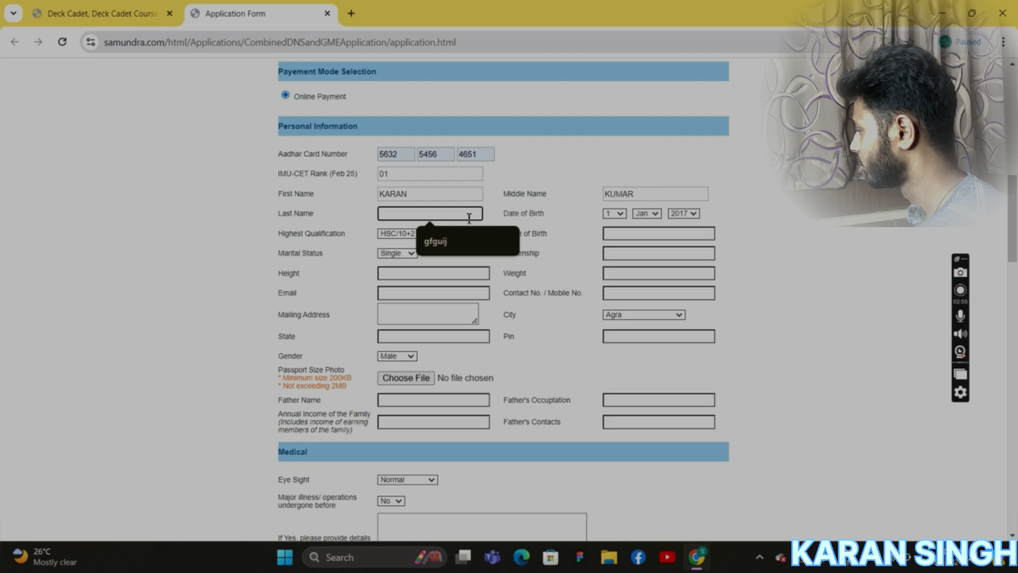
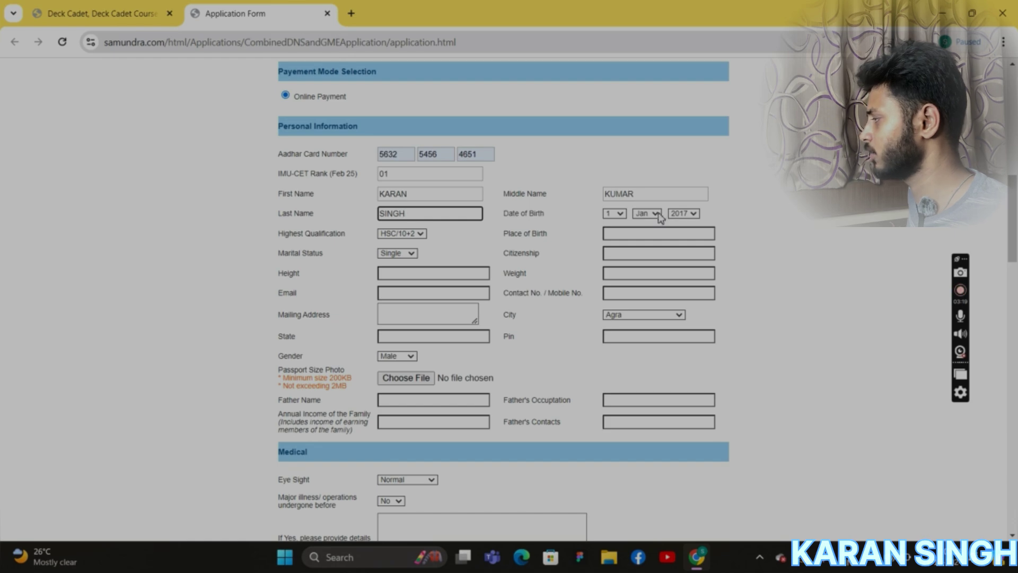
# Set birth year to 2006 and keep HSC/10+2 as highest qualification.
pyautogui.click(693, 215)
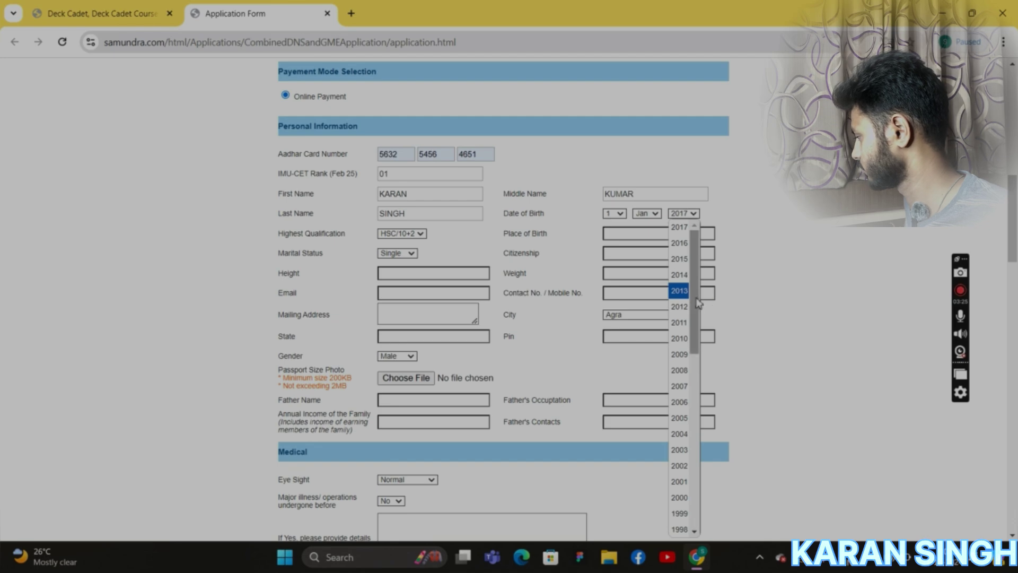
pyautogui.moveTo(698, 302); pyautogui.dragTo(679, 257)
pyautogui.scroll(-1, 679, 239)
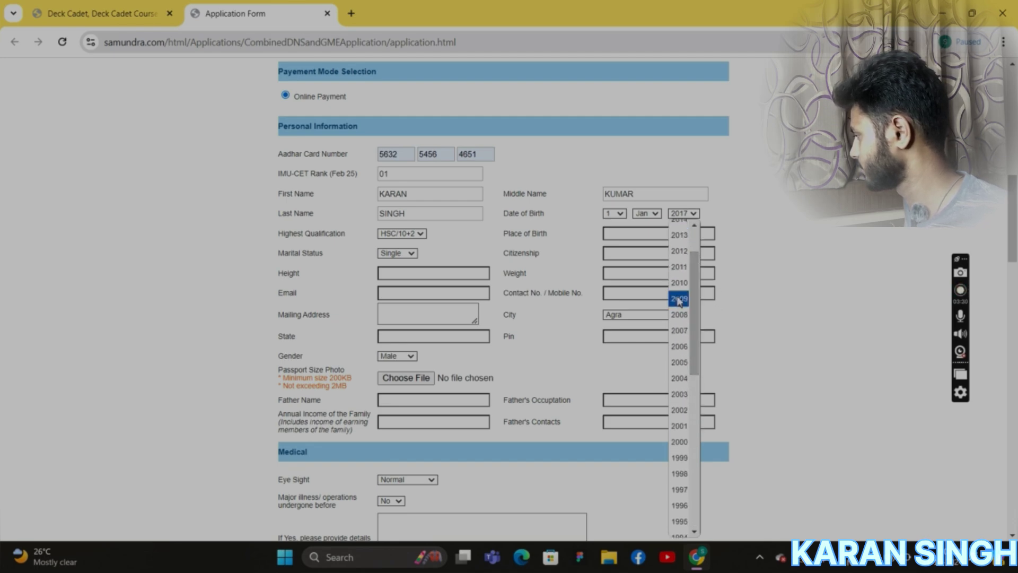
pyautogui.click(679, 347)
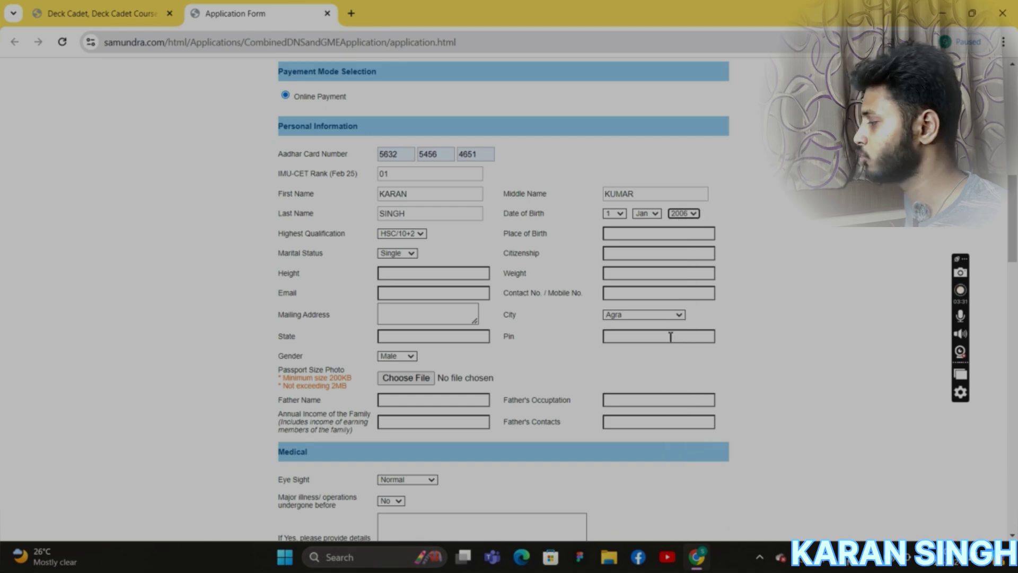
pyautogui.click(415, 238)
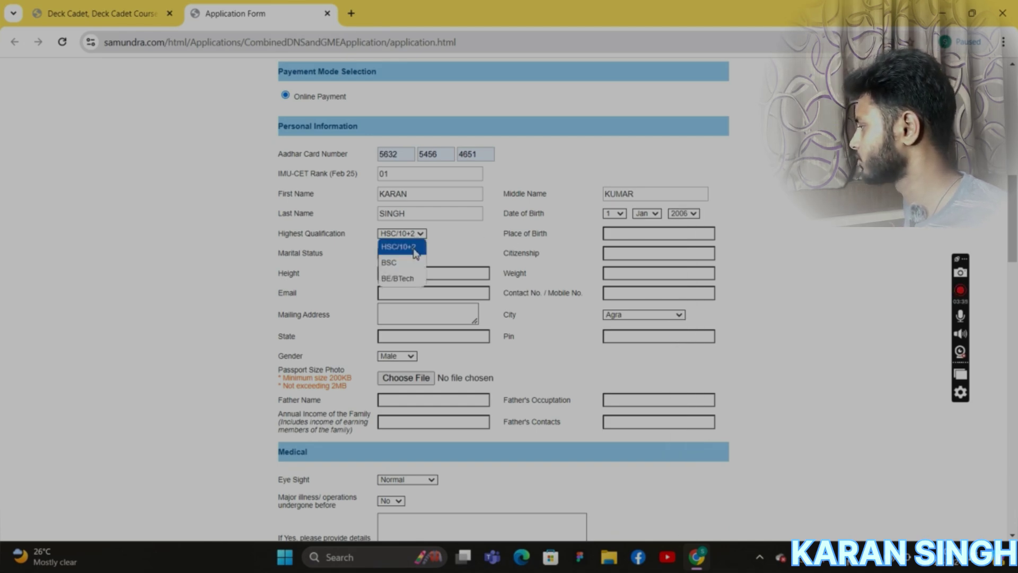
pyautogui.click(417, 253)
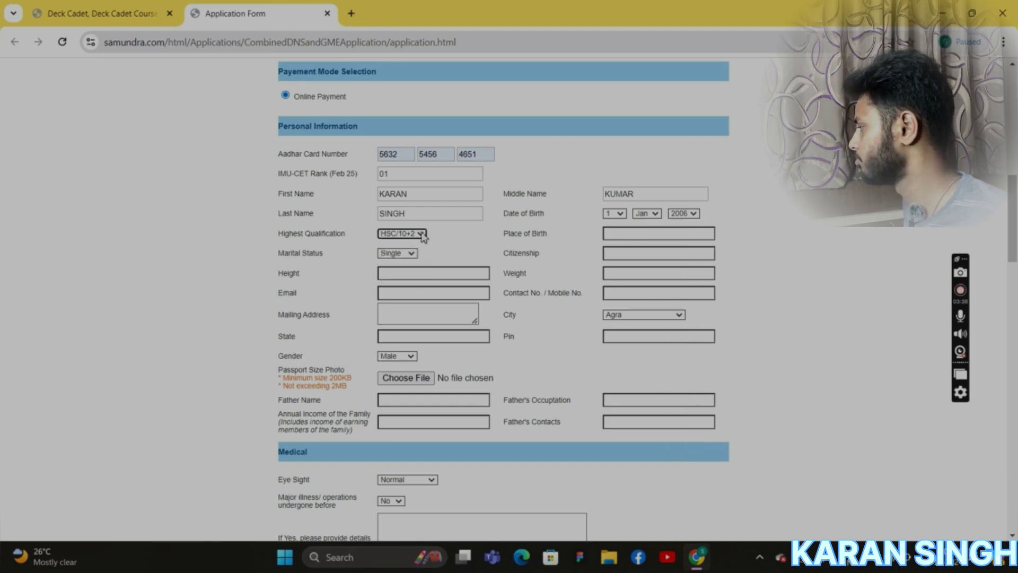
# Enter place of birth JANNAT, height 180, weight 74 and citizenship INDIA.
pyautogui.click(645, 234)
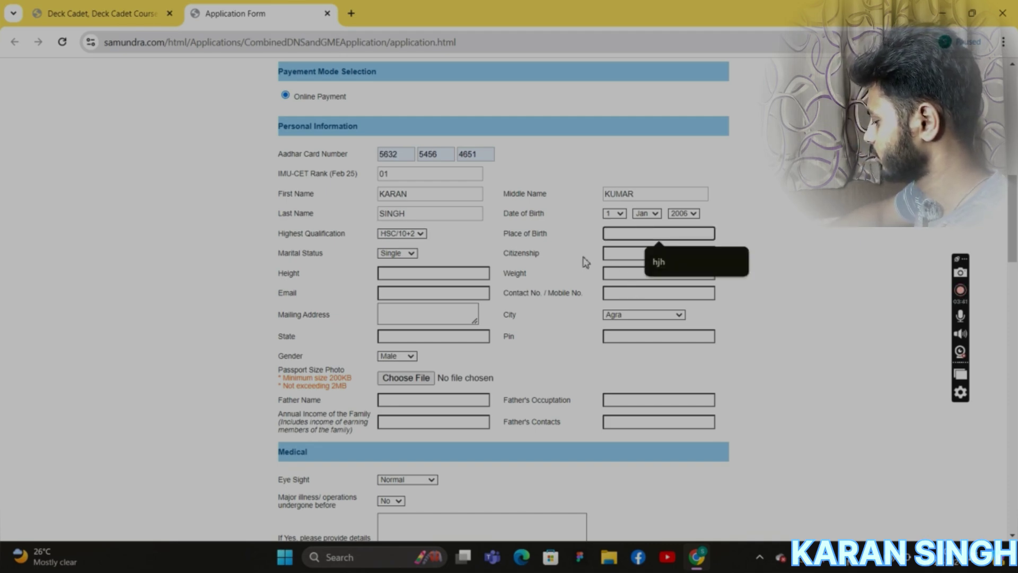
pyautogui.write('J')
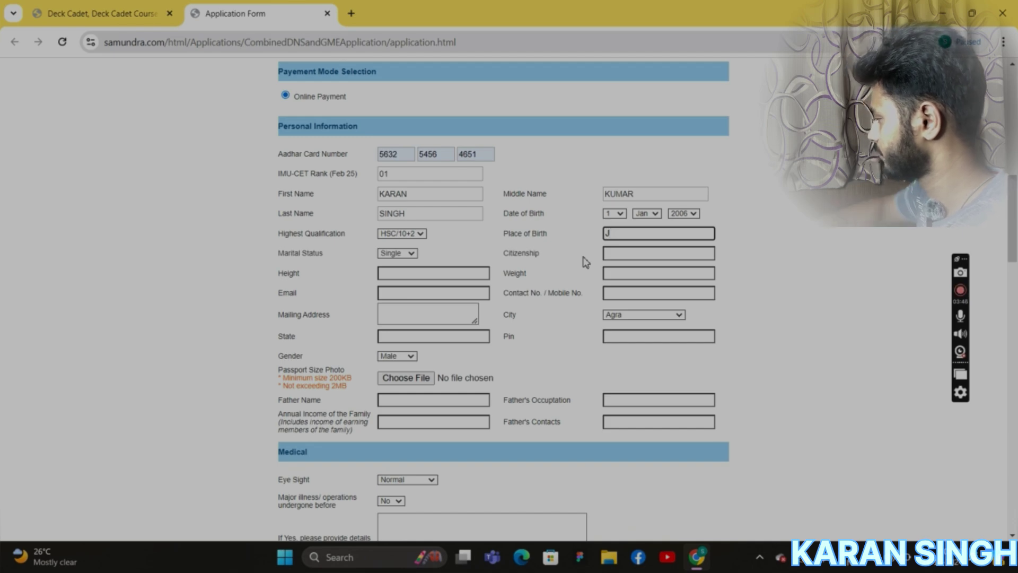
pyautogui.write('JANNAT')
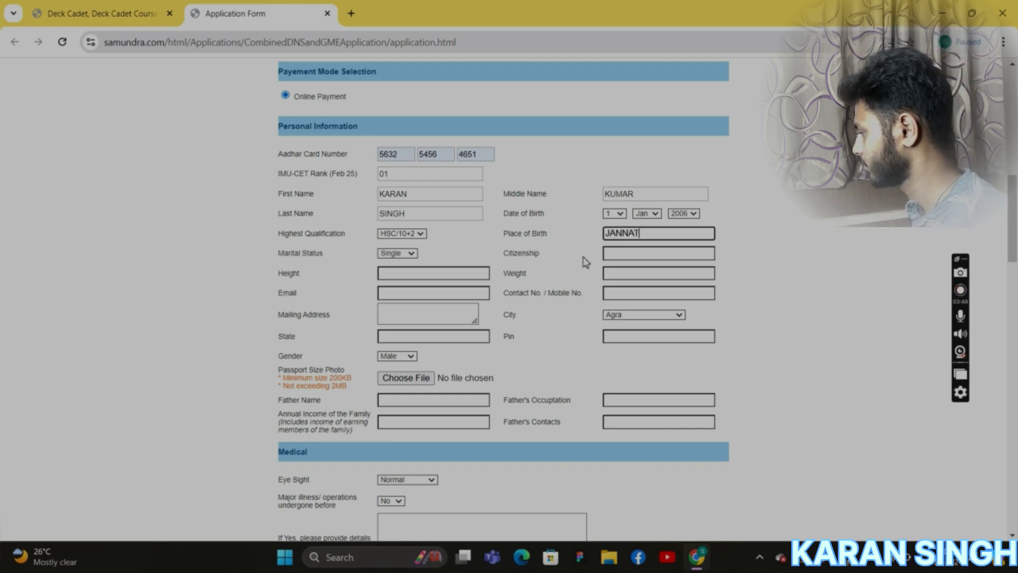
pyautogui.click(444, 276)
pyautogui.write('180')
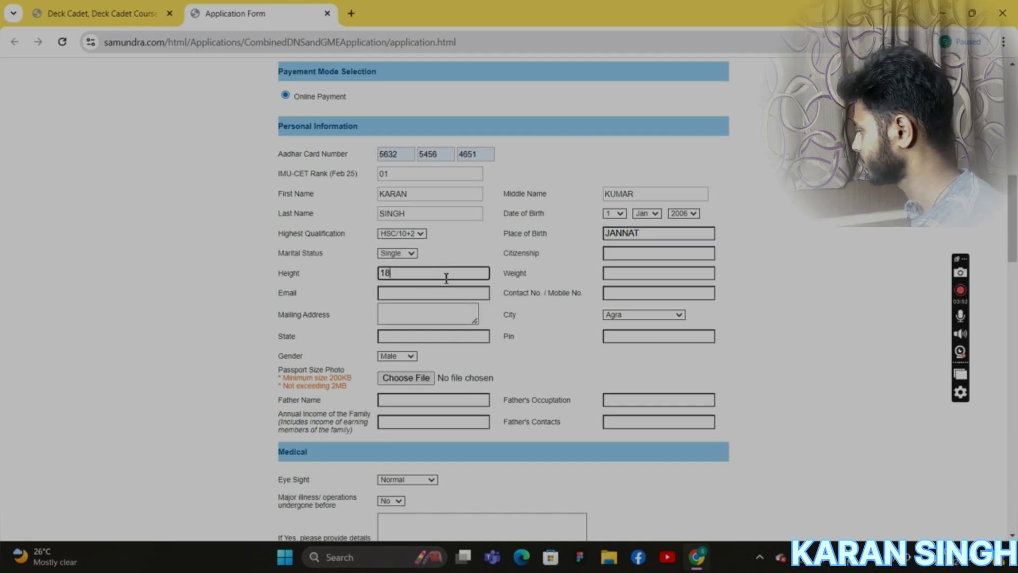
pyautogui.click(646, 276)
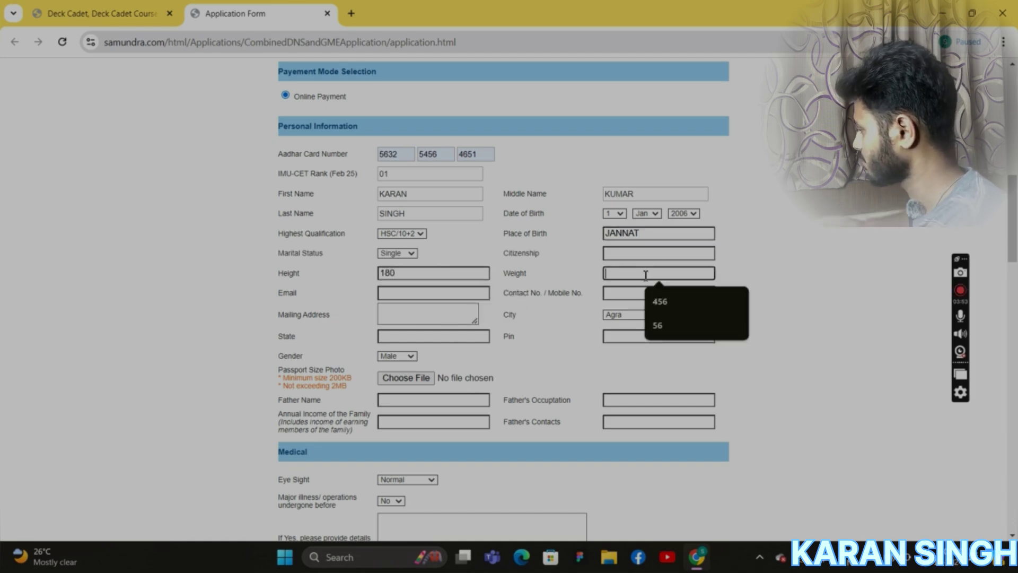
pyautogui.write('74')
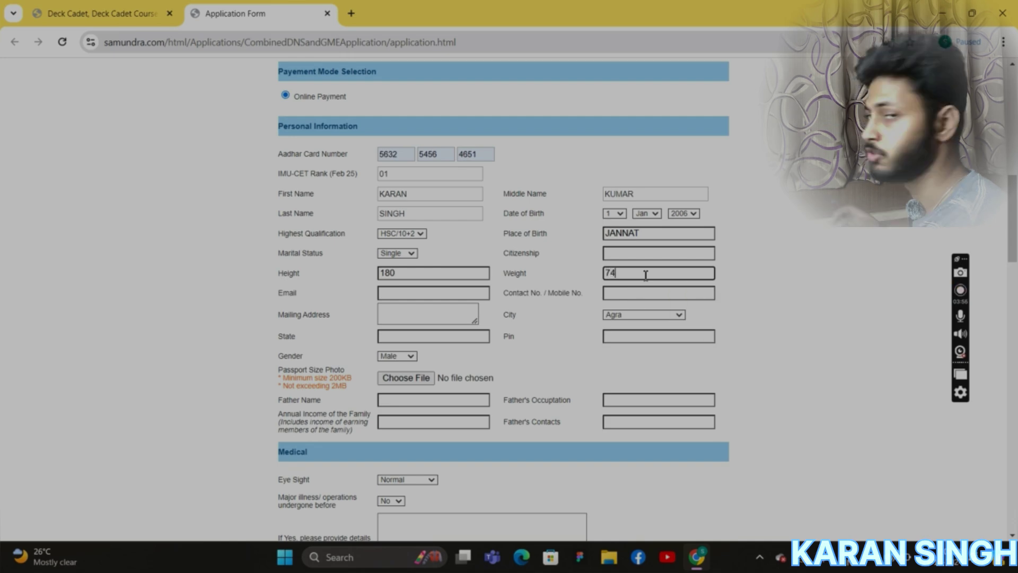
pyautogui.click(609, 257)
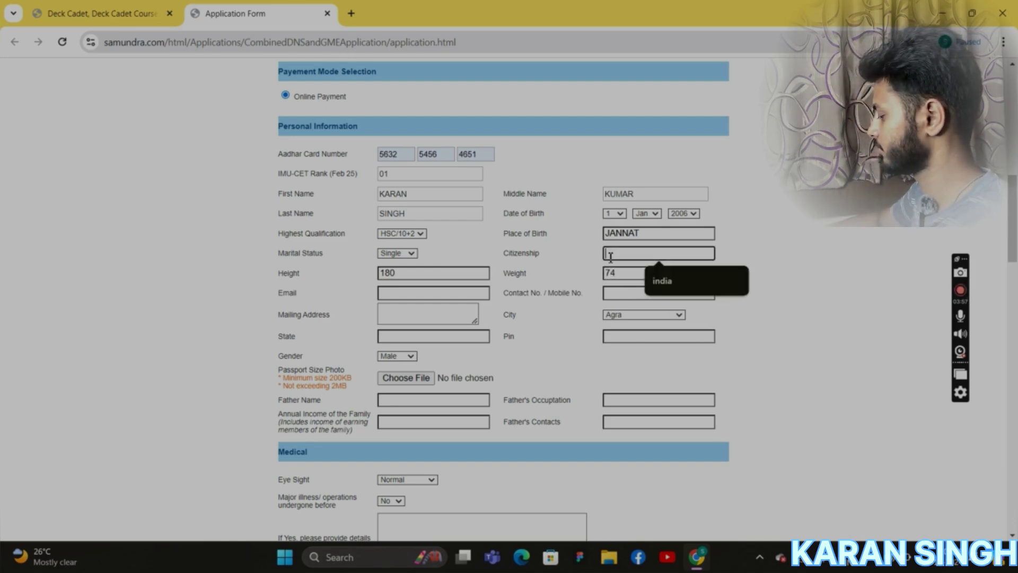
pyautogui.write('INDIA')
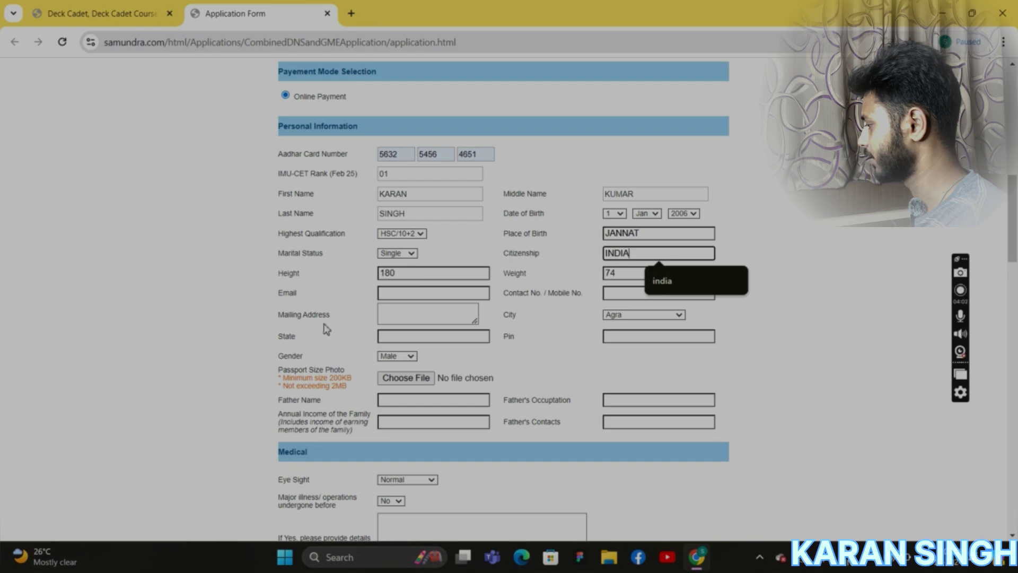
# Fill the e-mail and mobile number fields from the saved autofill entries.
pyautogui.click(448, 294)
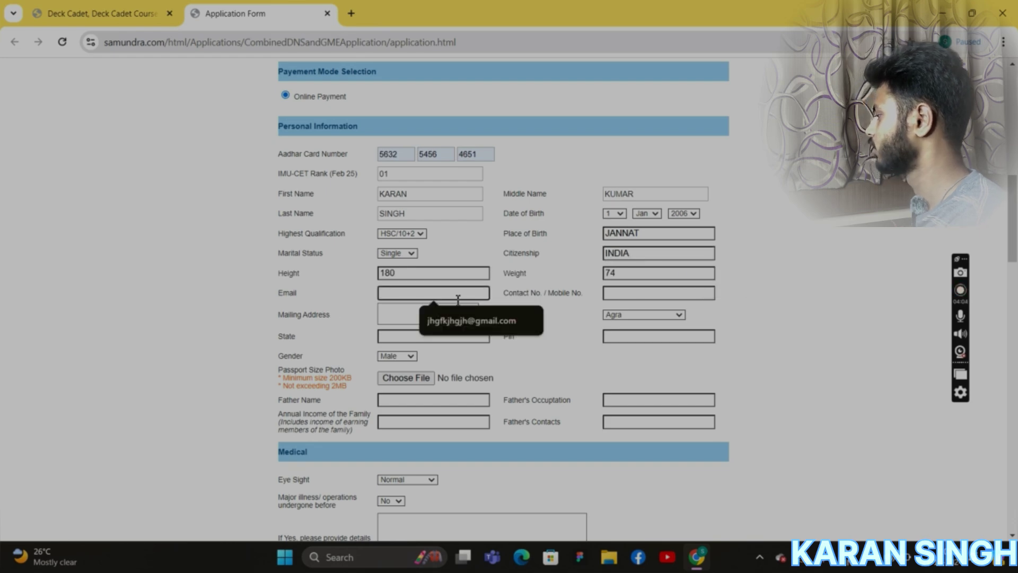
pyautogui.click(460, 323)
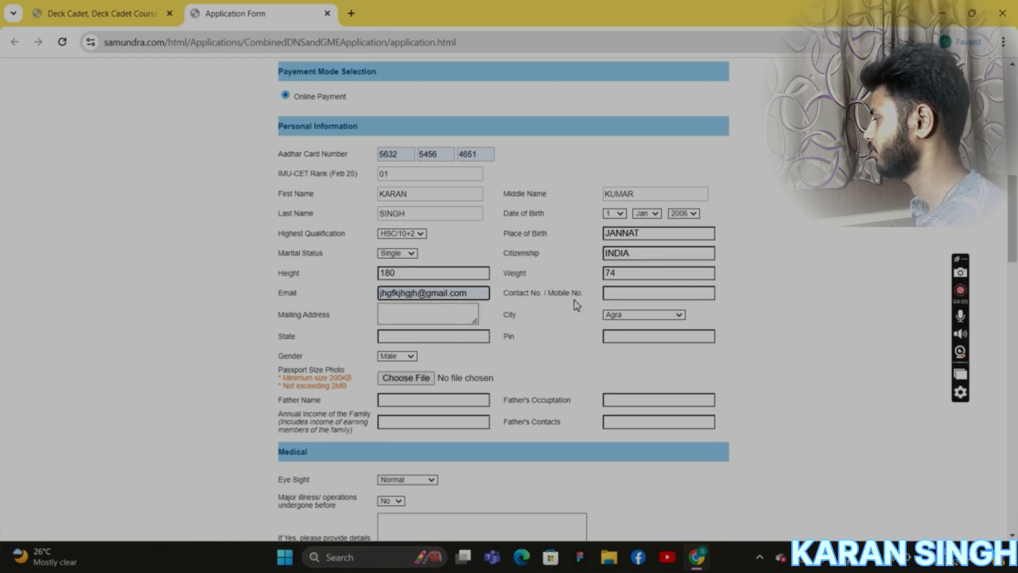
pyautogui.click(629, 295)
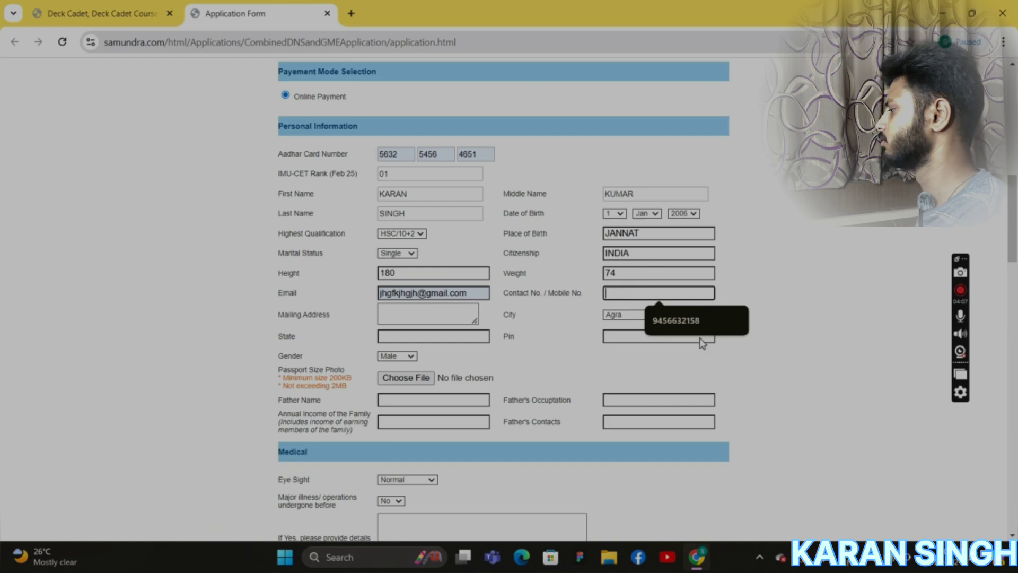
pyautogui.click(726, 321)
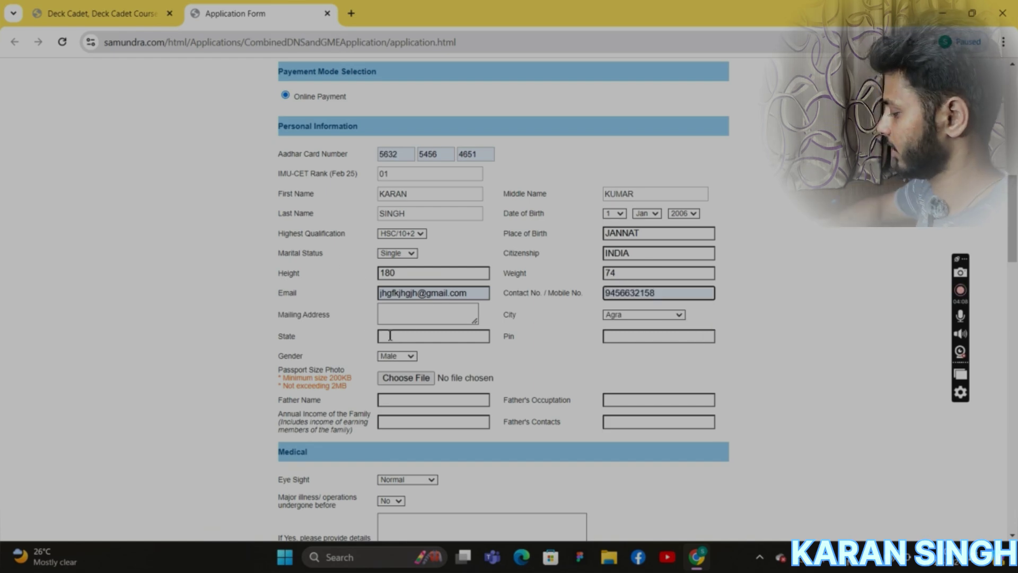
pyautogui.click(427, 313)
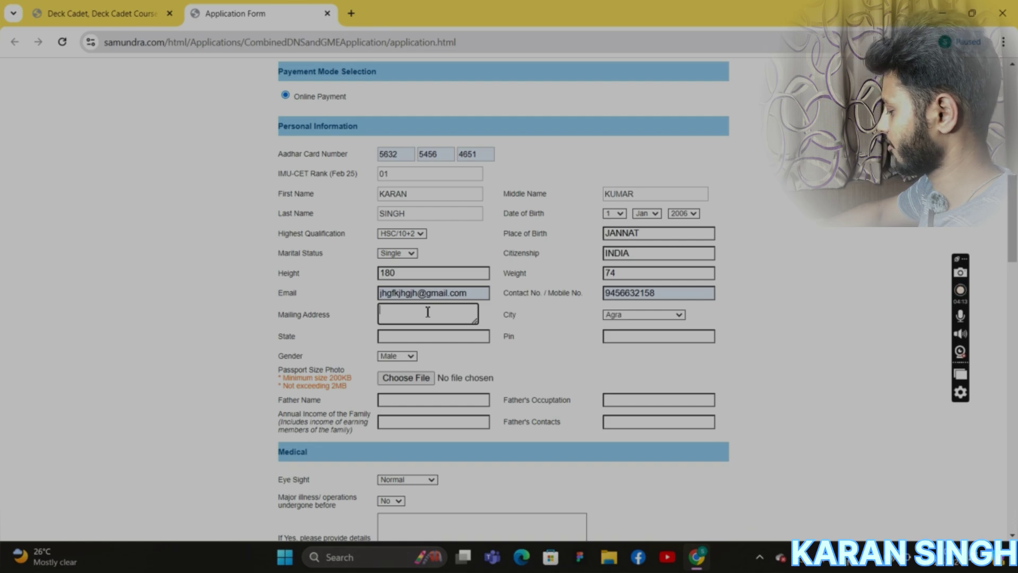
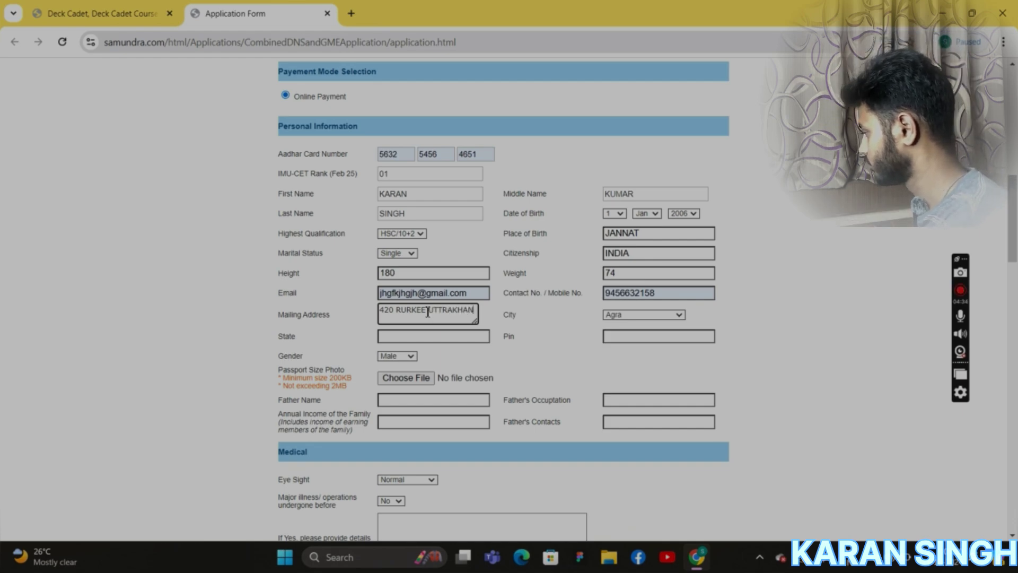
# Enter the mailing address and choose Dehradun from the city list.
pyautogui.click(675, 318)
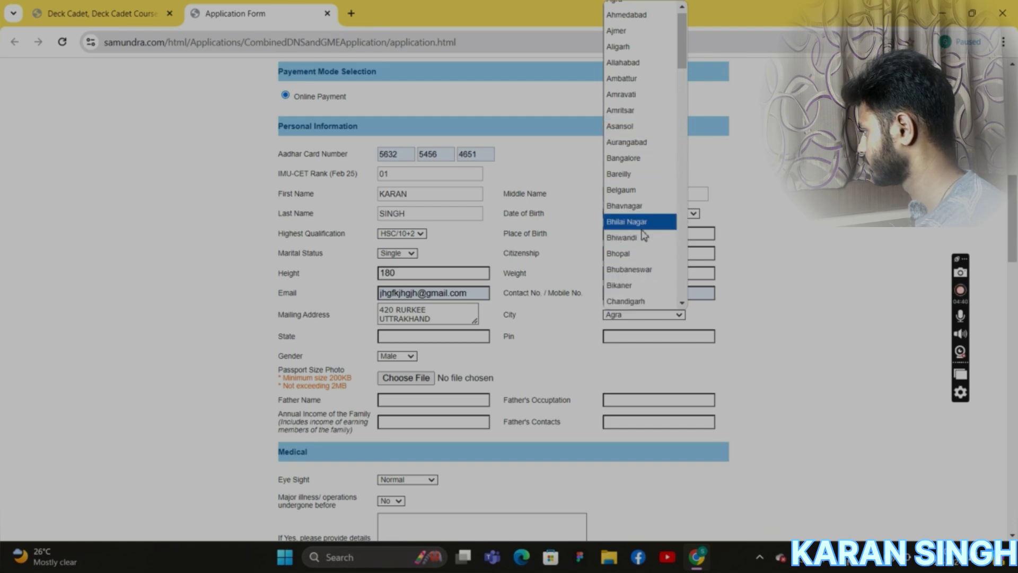
pyautogui.scroll(-10, 642, 228)
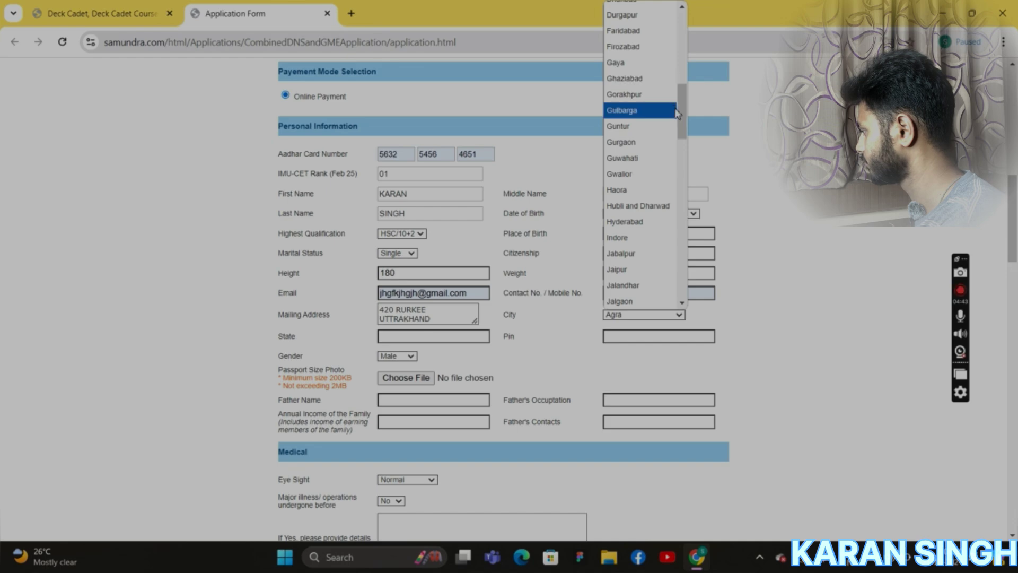
pyautogui.scroll(3, 666, 95)
pyautogui.click(662, 80)
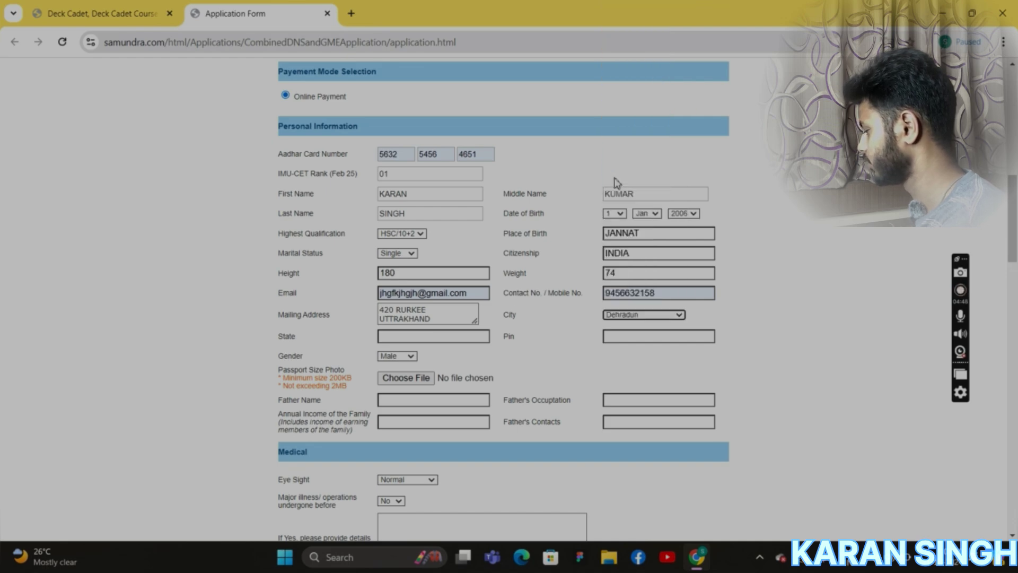
# Set state UTTRAKHAND, accept the suggested PIN code and keep gender Male.
pyautogui.click(419, 337)
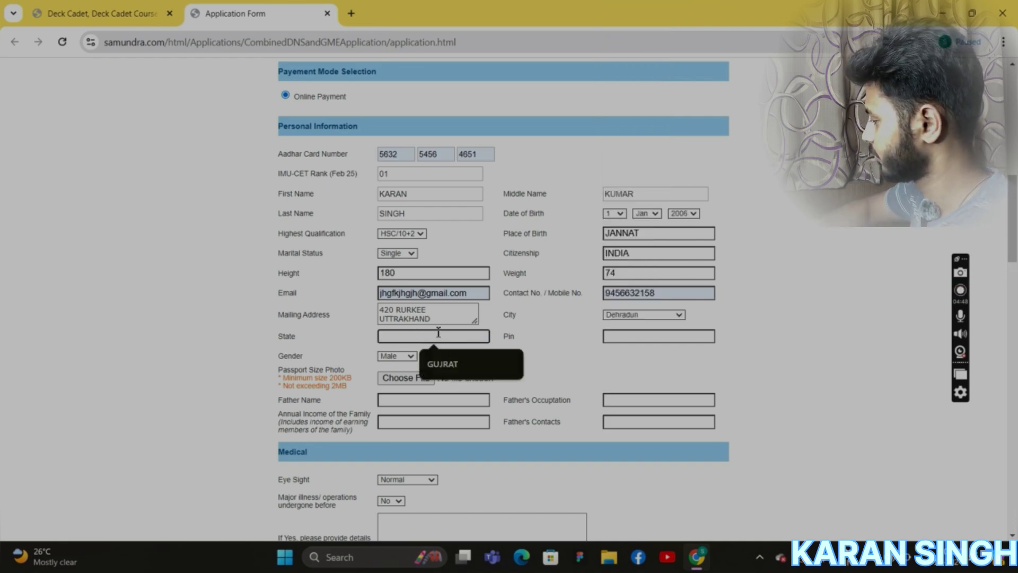
pyautogui.write('UT')
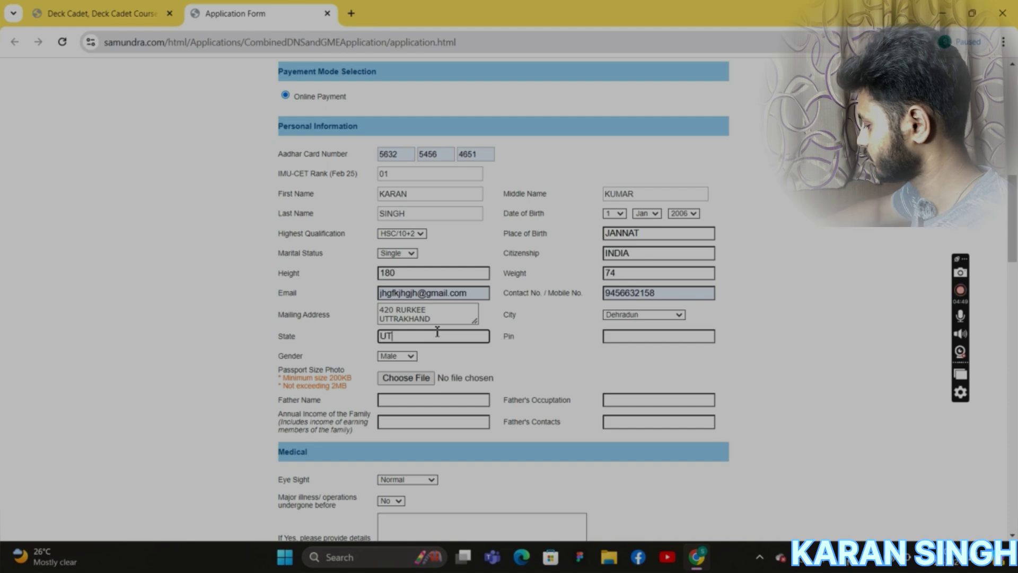
pyautogui.write('TR')
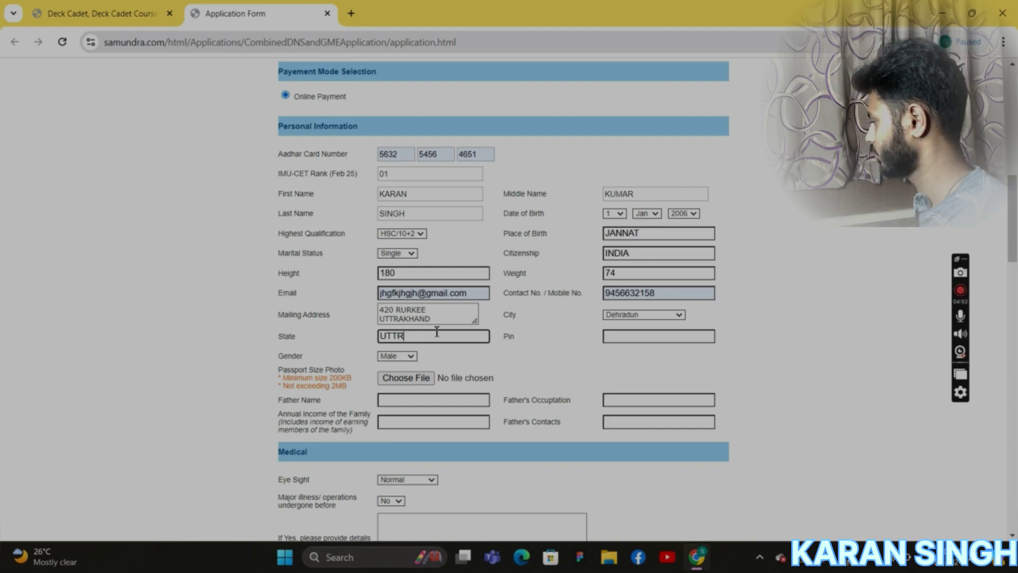
pyautogui.write('AKHAND')
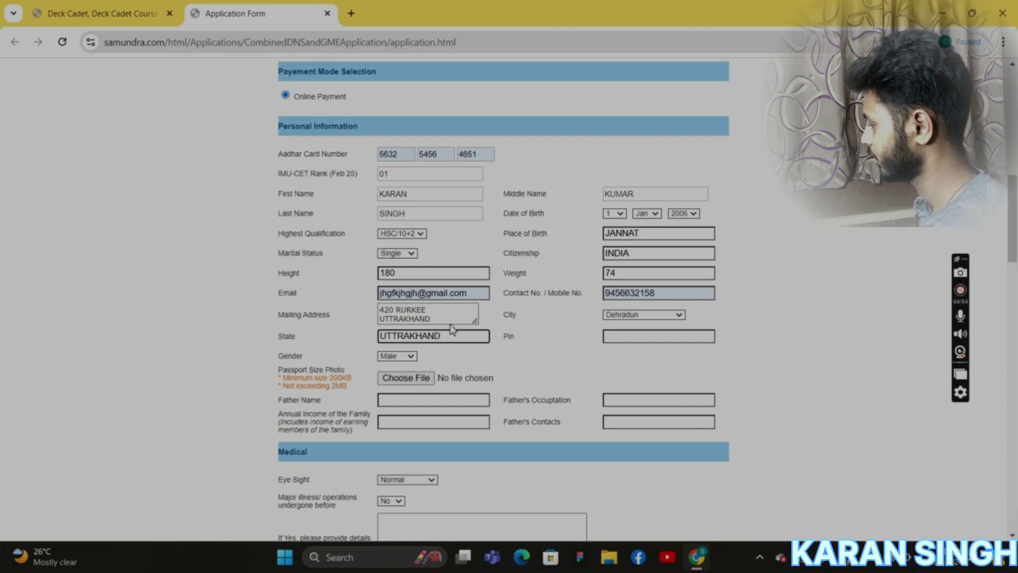
pyautogui.click(656, 336)
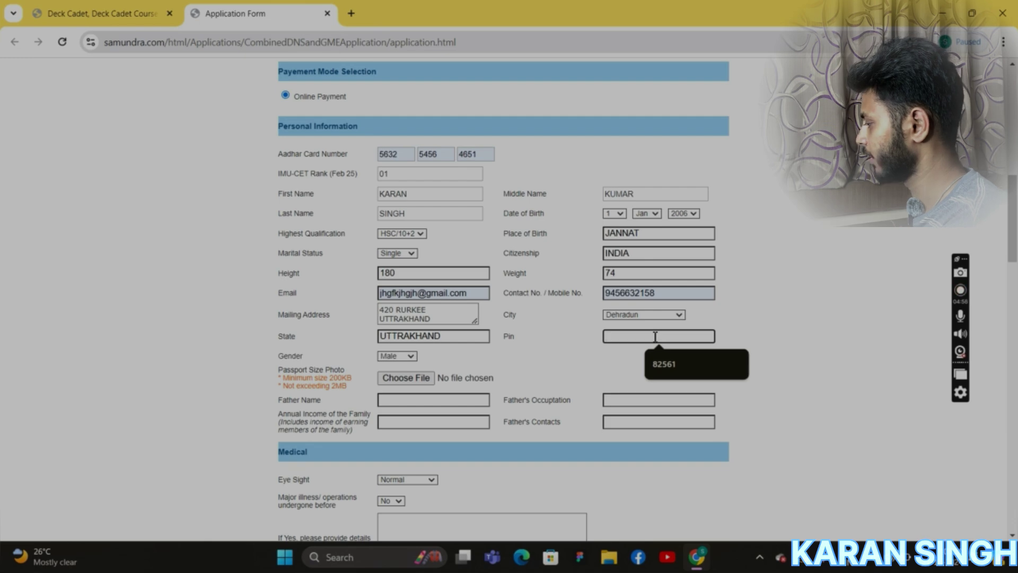
pyautogui.click(668, 360)
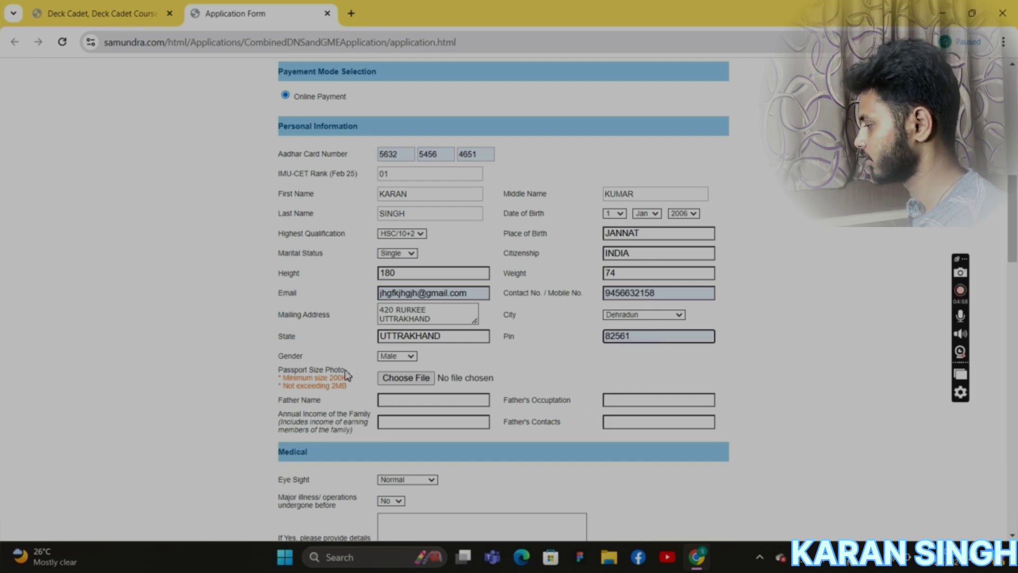
pyautogui.click(414, 357)
pyautogui.click(411, 369)
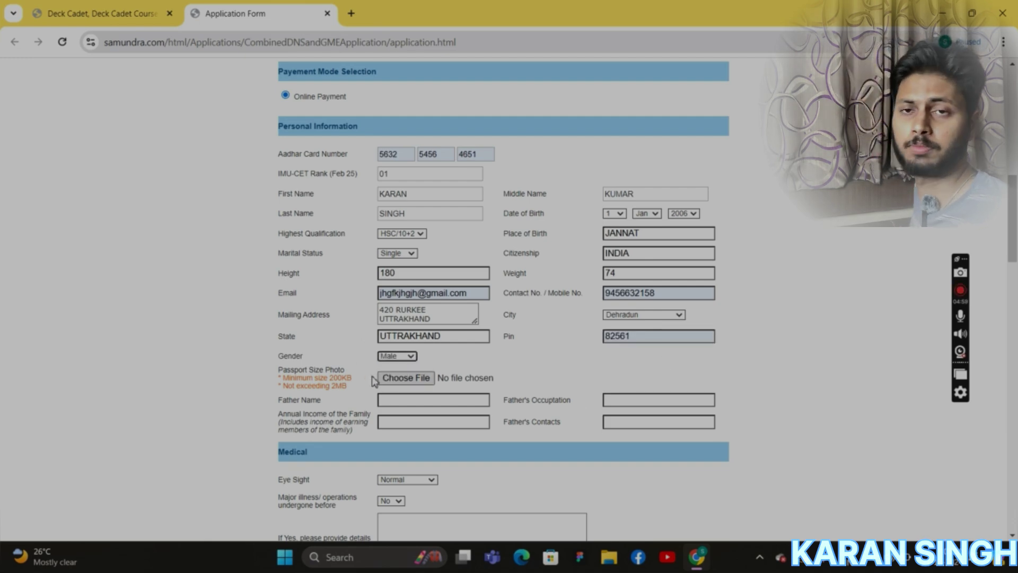
# Attach 2912.jpg from the Desktop as the passport-size photo.
pyautogui.click(406, 380)
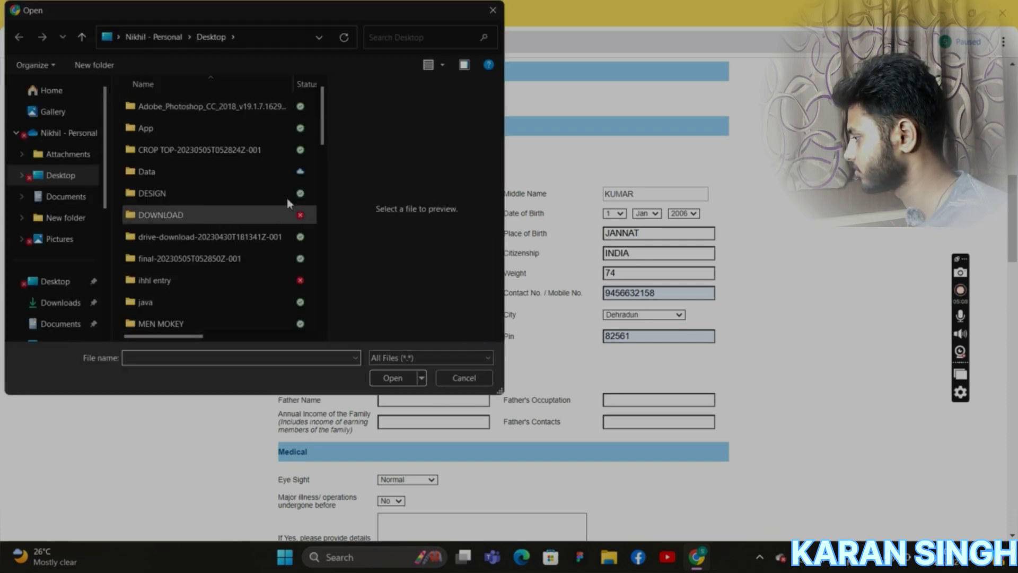
pyautogui.click(74, 179)
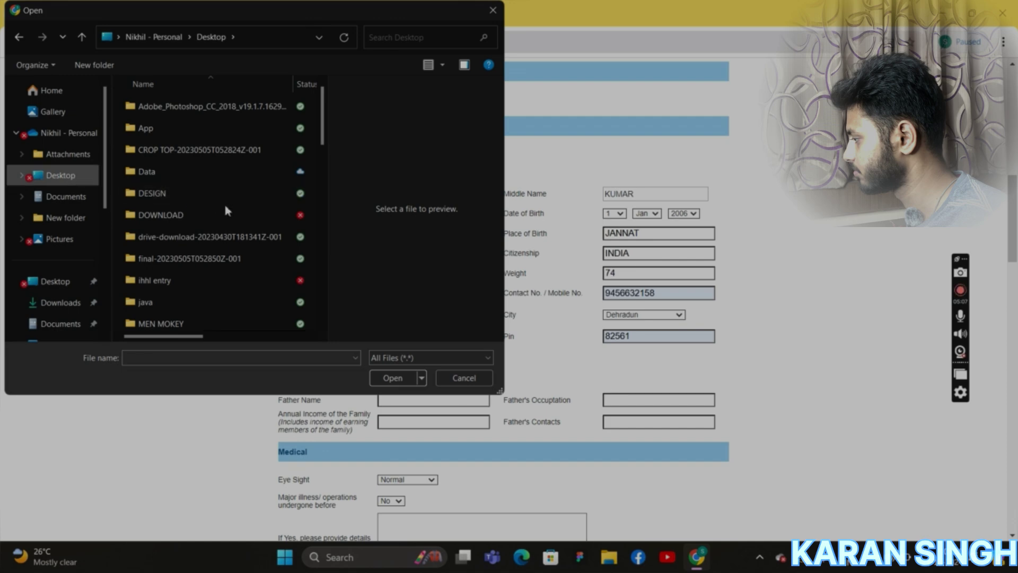
pyautogui.scroll(-3, 223, 207)
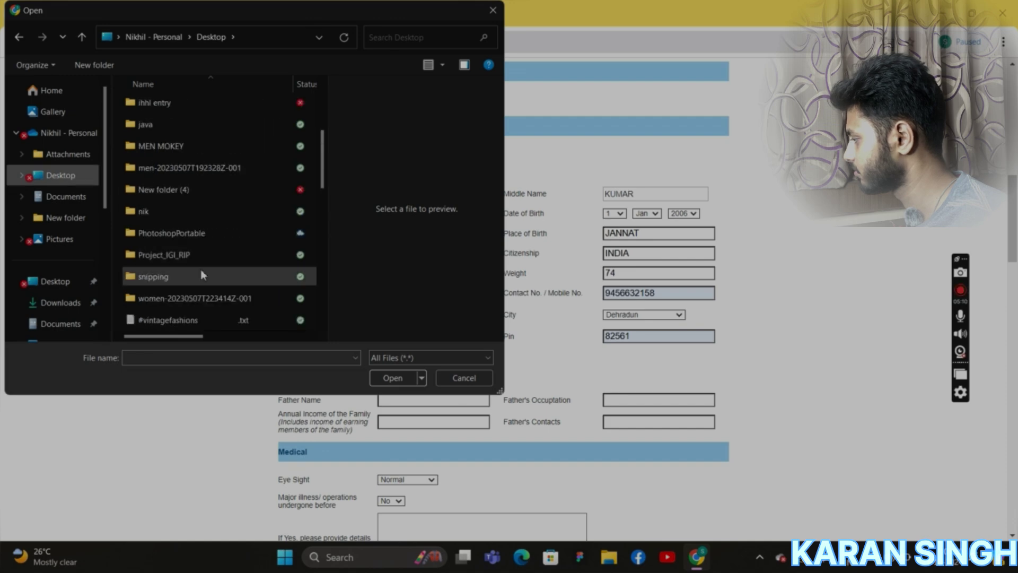
pyautogui.scroll(-1, 201, 270)
pyautogui.click(201, 278)
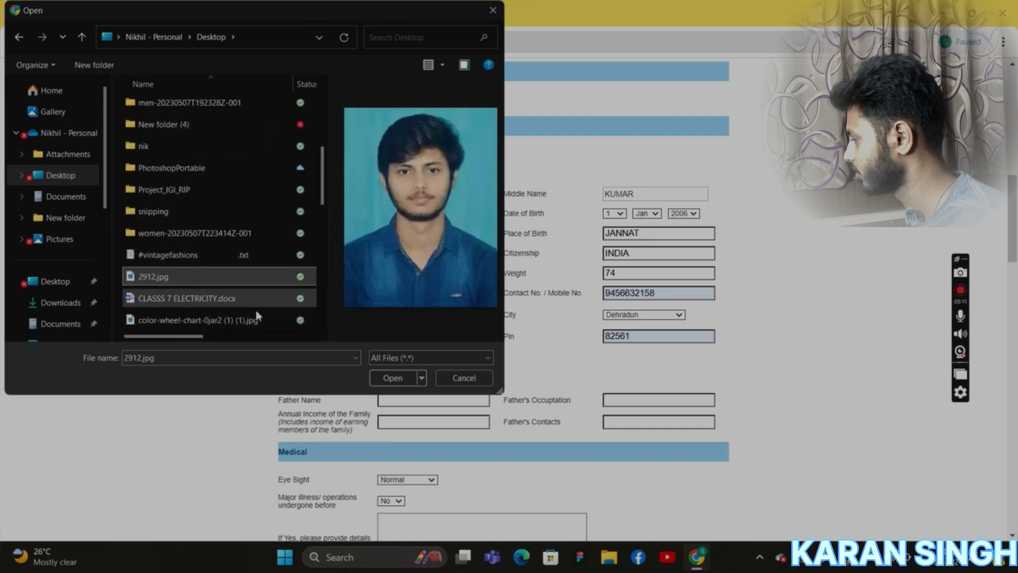
pyautogui.click(392, 378)
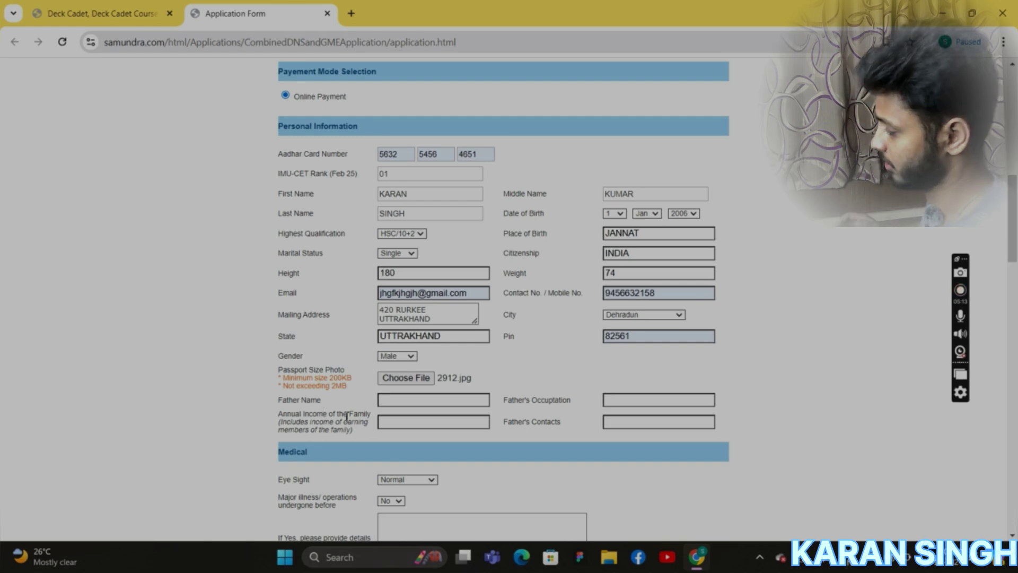
# Enter the father's name, occupation BUSSINESS, annual income 2 CR and father's contact number.
pyautogui.click(413, 400)
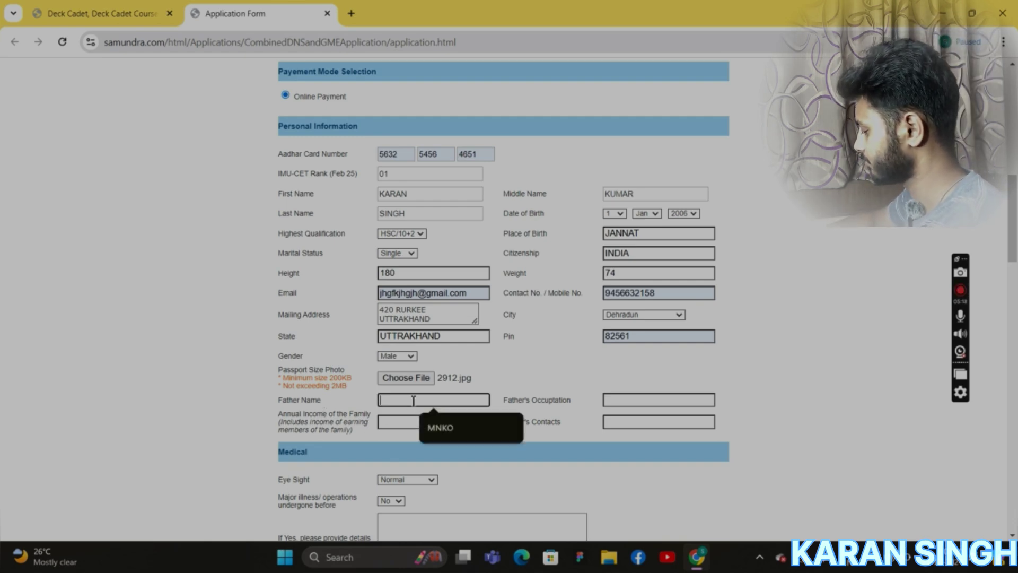
pyautogui.write('A')
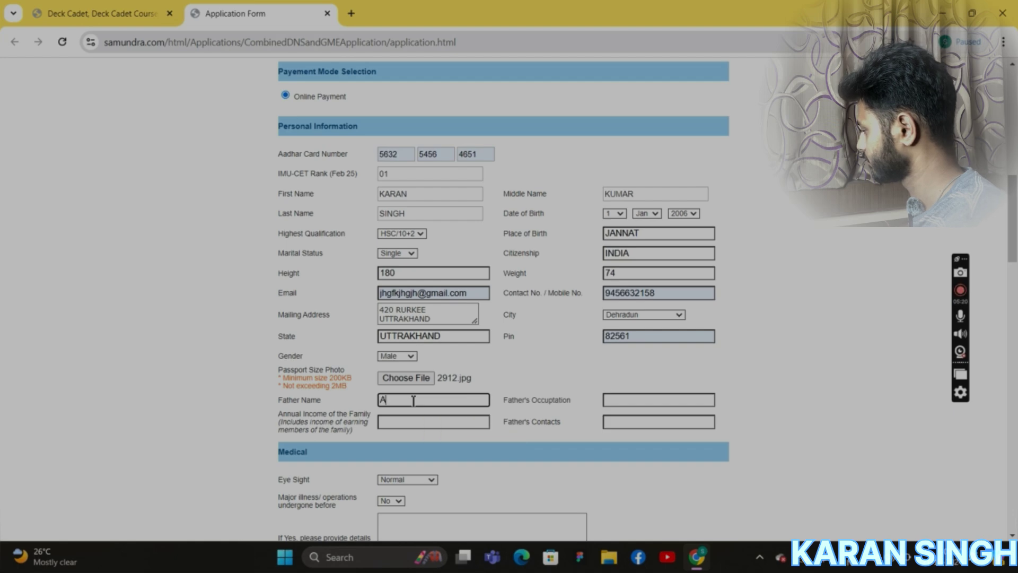
pyautogui.write('NIL')
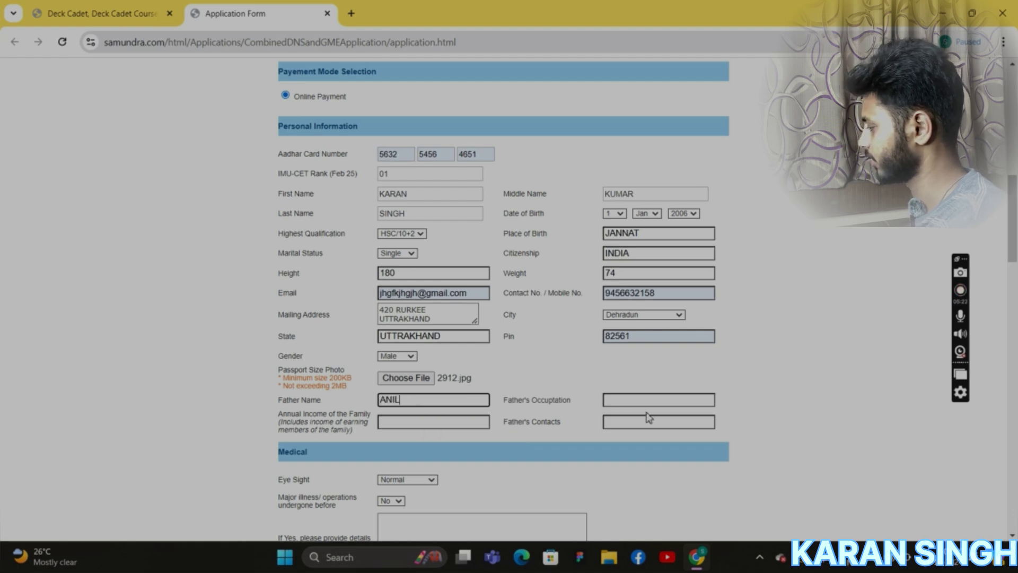
pyautogui.click(644, 401)
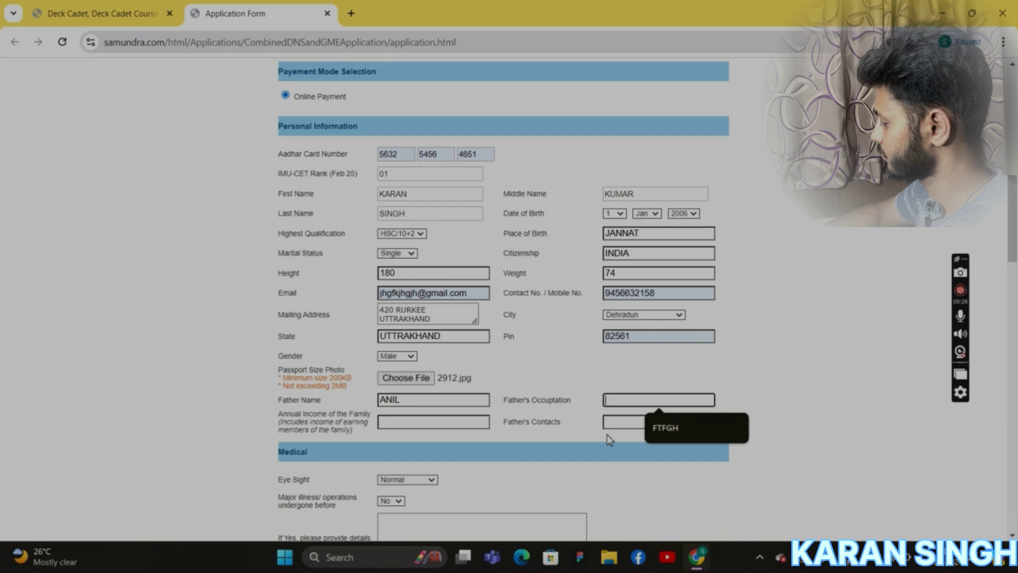
pyautogui.write('BUSS')
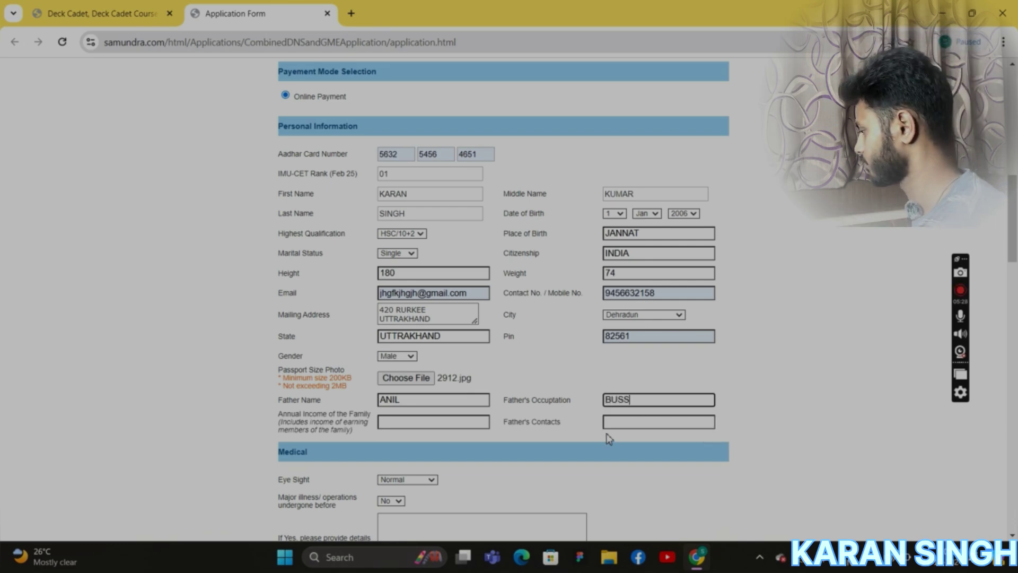
pyautogui.write('INESS')
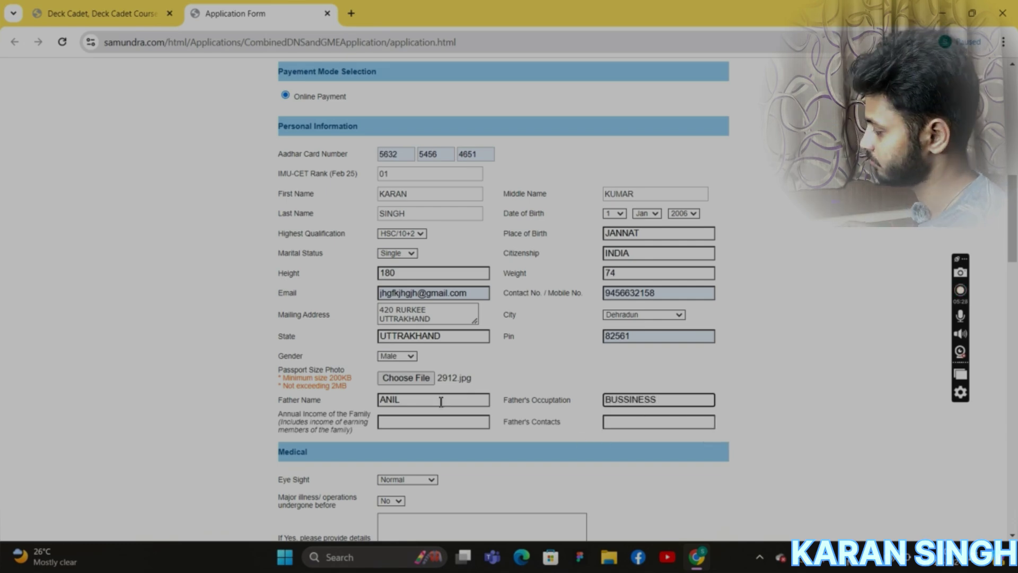
pyautogui.click(431, 423)
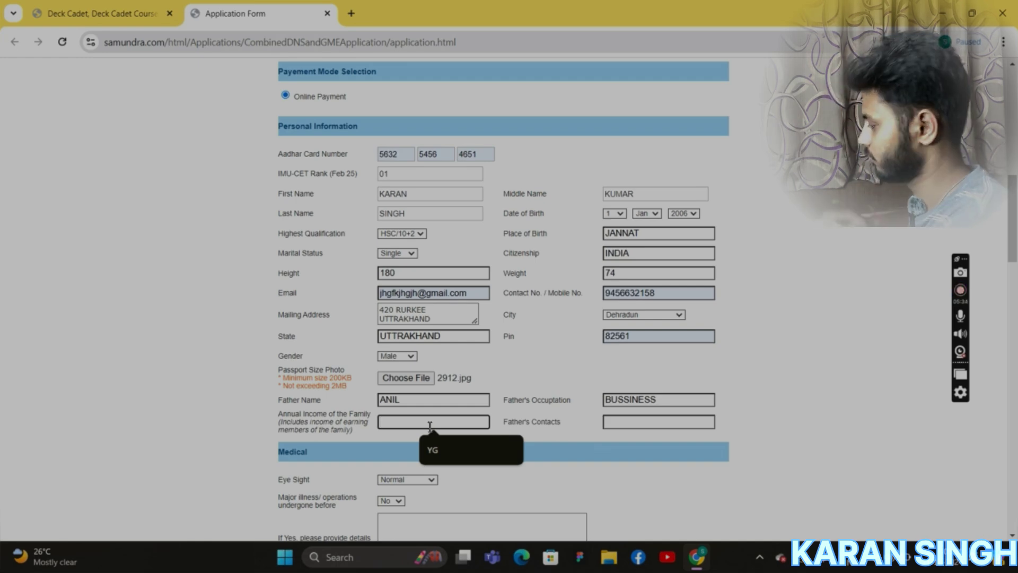
pyautogui.write('2 CR')
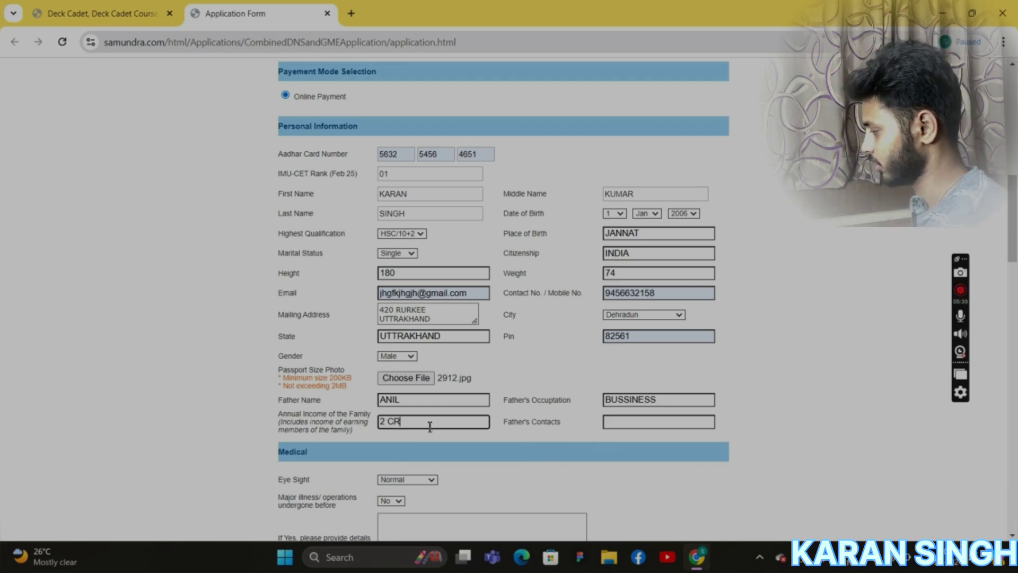
pyautogui.click(645, 424)
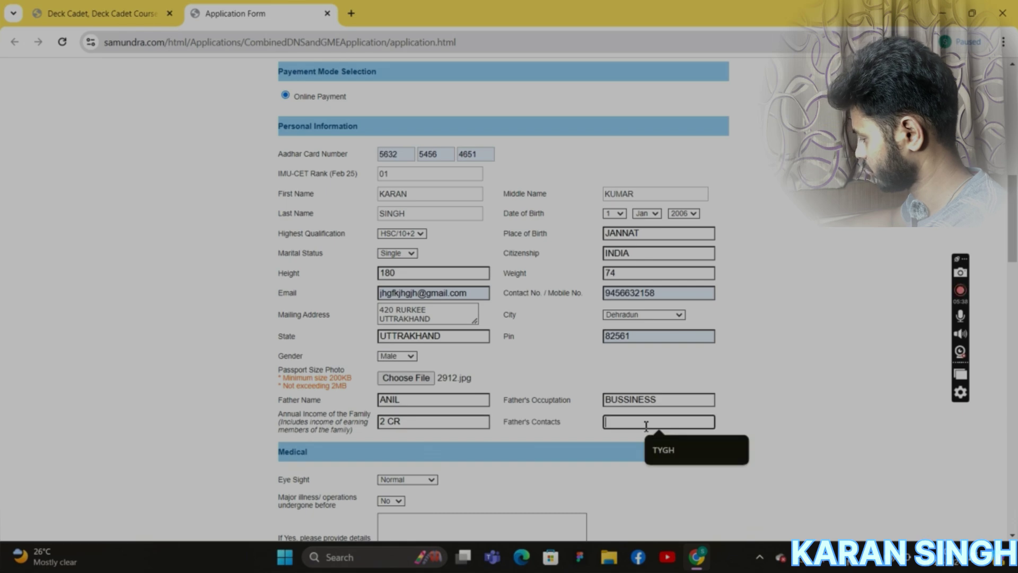
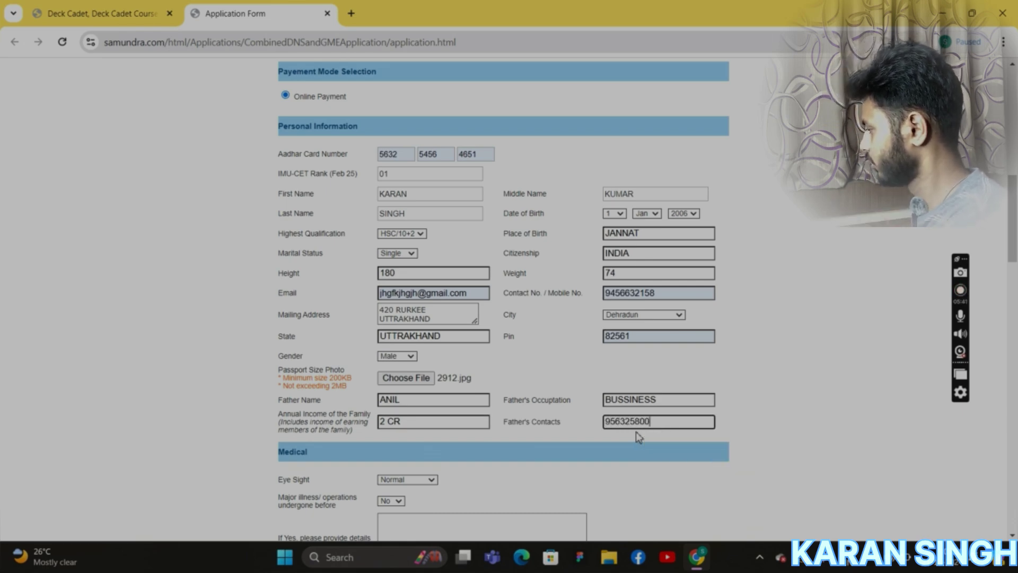
pyautogui.scroll(-3, 631, 425)
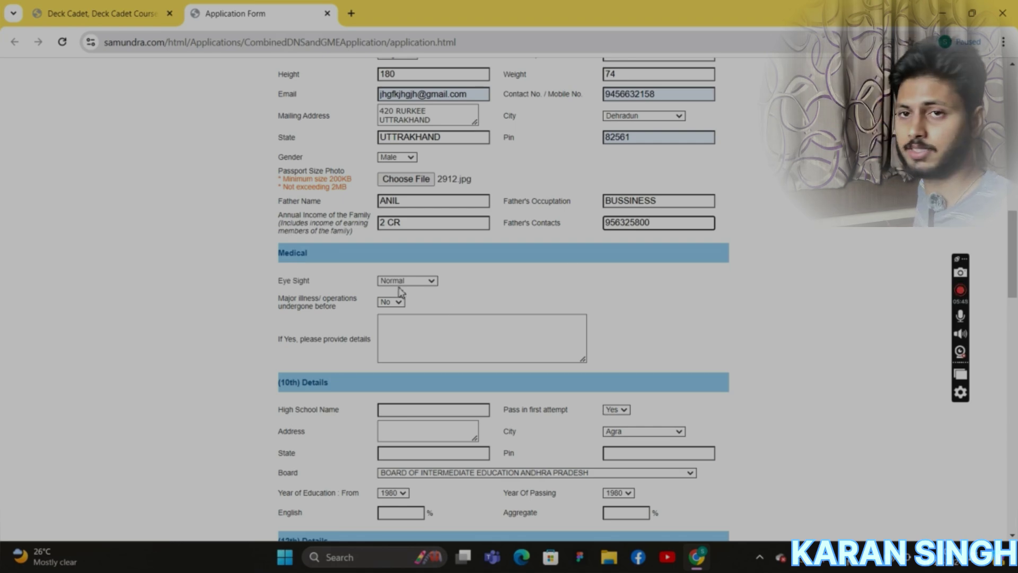
# Scroll to the Medical section and keep eye sight as Normal.
pyautogui.scroll(3, 403, 289)
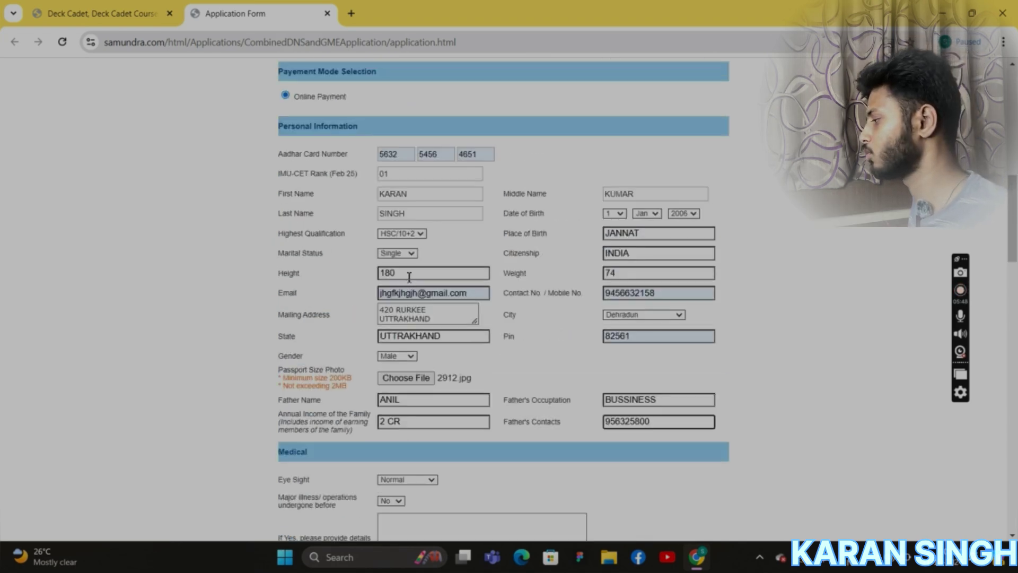
pyautogui.scroll(-1, 413, 279)
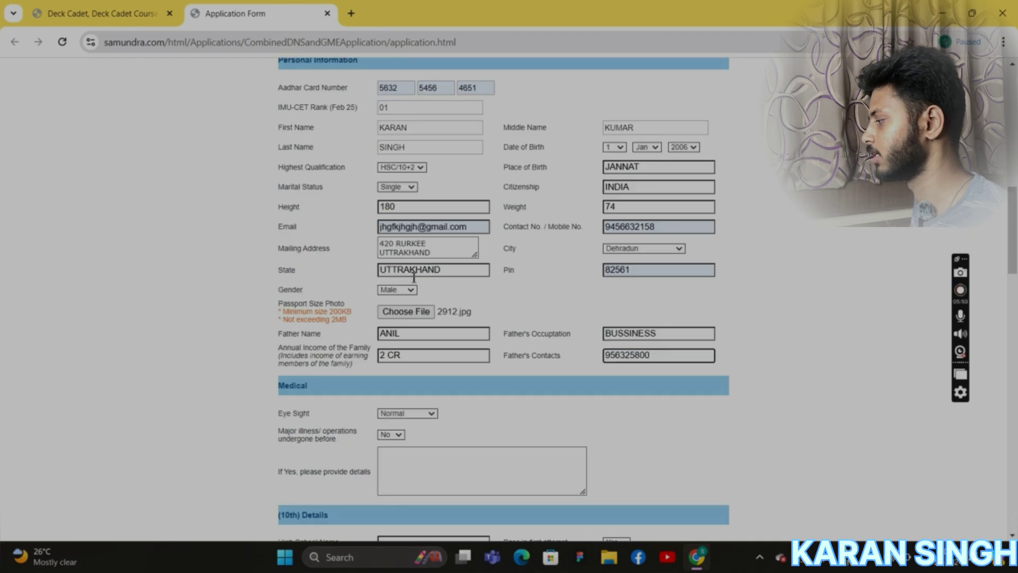
pyautogui.scroll(-1, 414, 287)
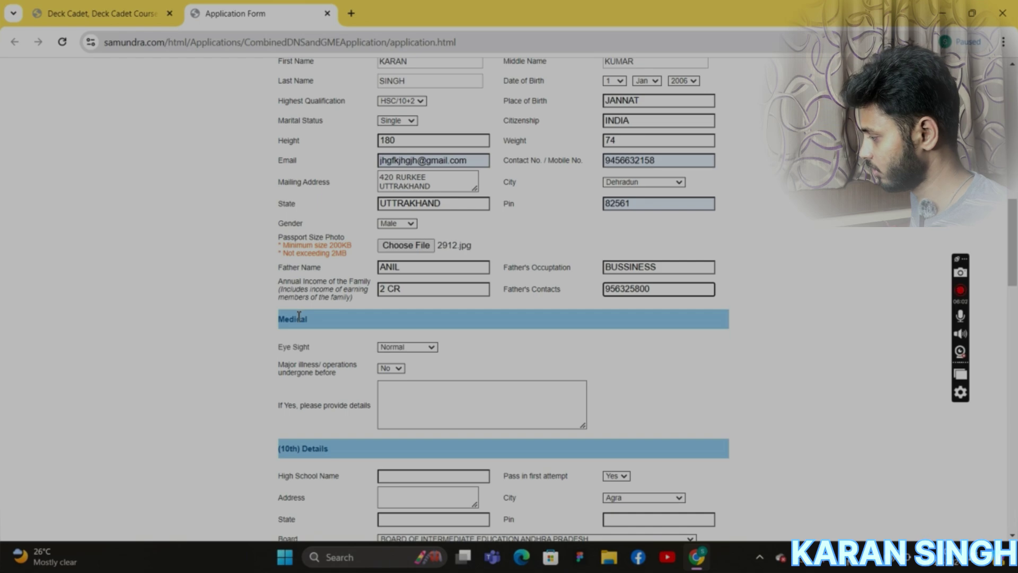
pyautogui.click(421, 349)
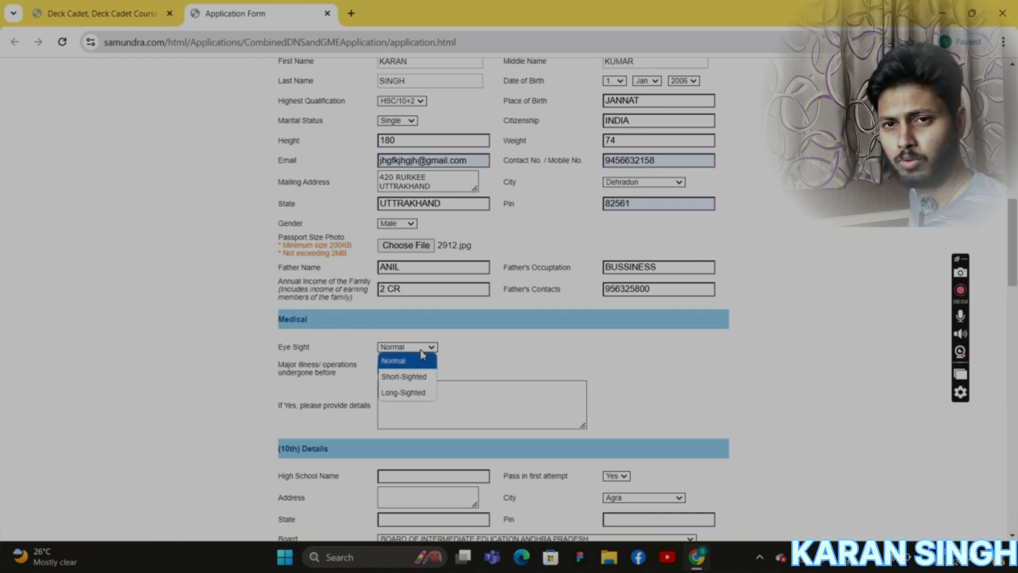
pyautogui.click(423, 361)
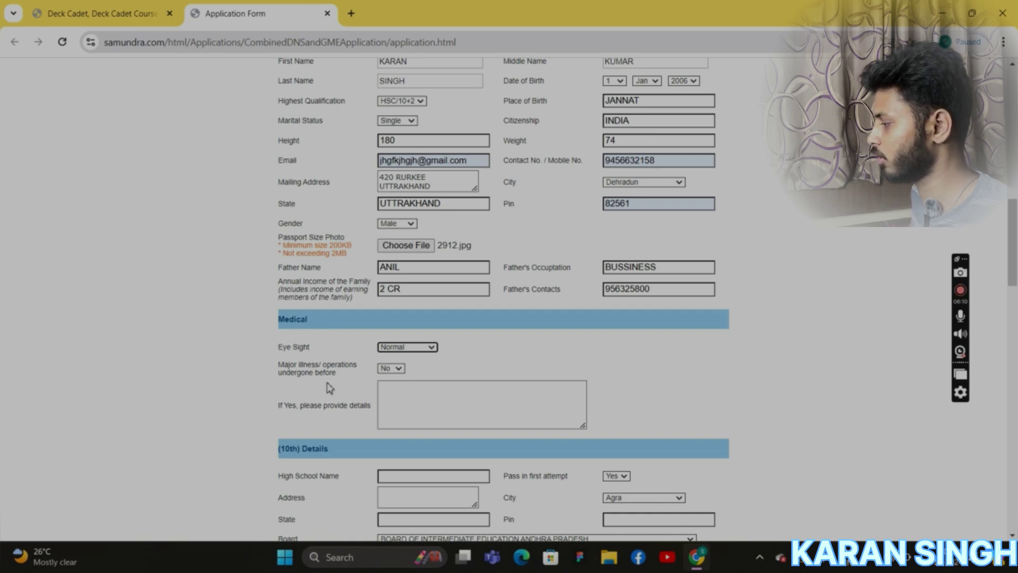
# Set 'Major illness/ operations undergone before' to No after briefly choosing Yes.
pyautogui.click(399, 368)
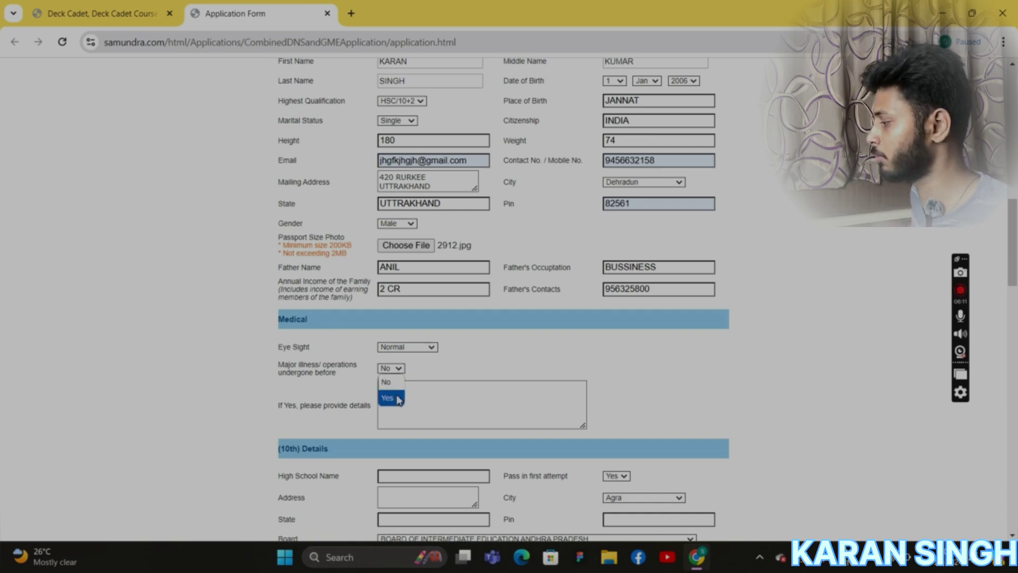
pyautogui.click(395, 397)
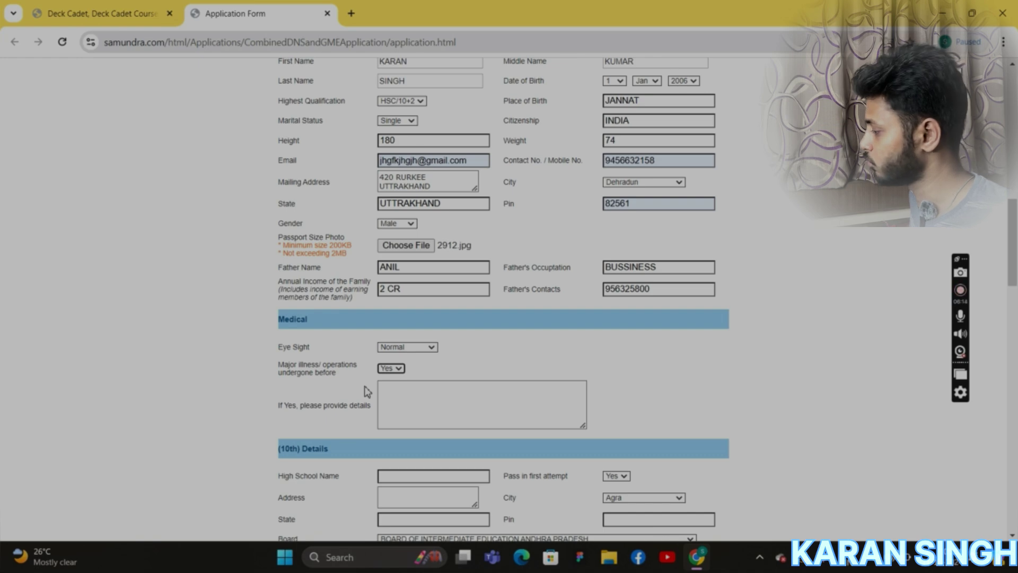
pyautogui.click(390, 406)
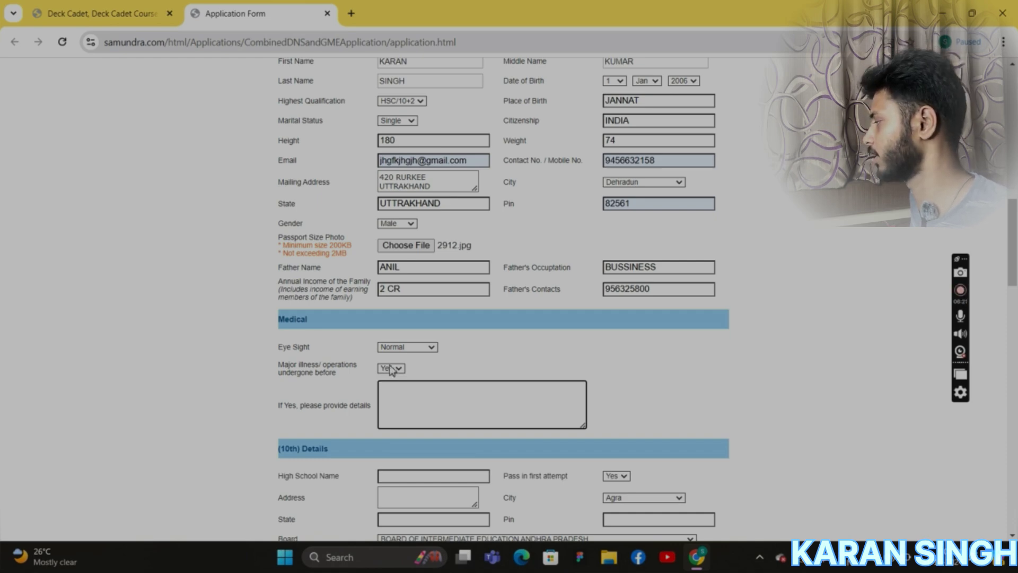
pyautogui.click(391, 368)
pyautogui.click(391, 387)
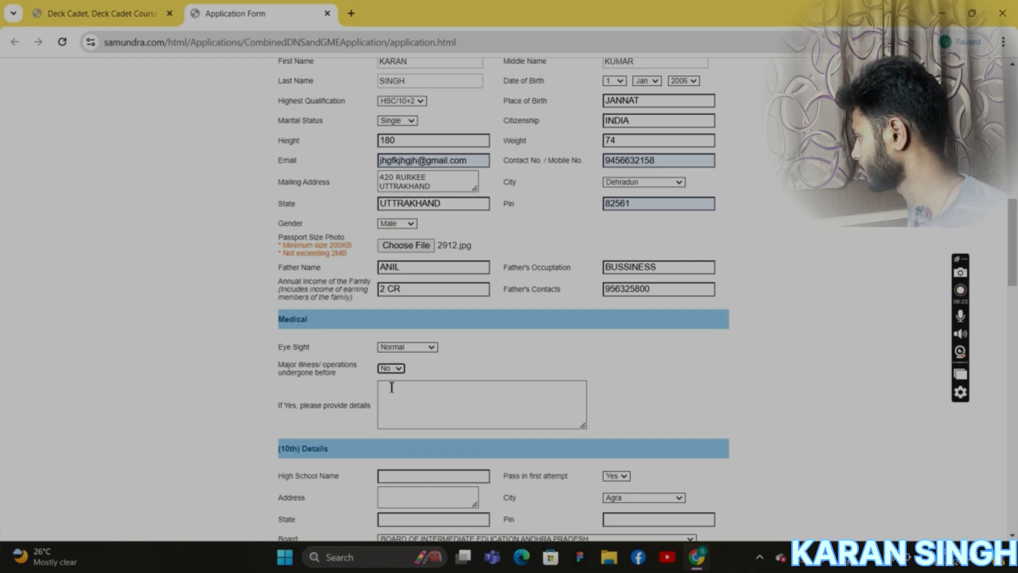
# Enter RSVM as the 10th high school name and keep Yes for passed in first attempt.
pyautogui.scroll(-1, 681, 423)
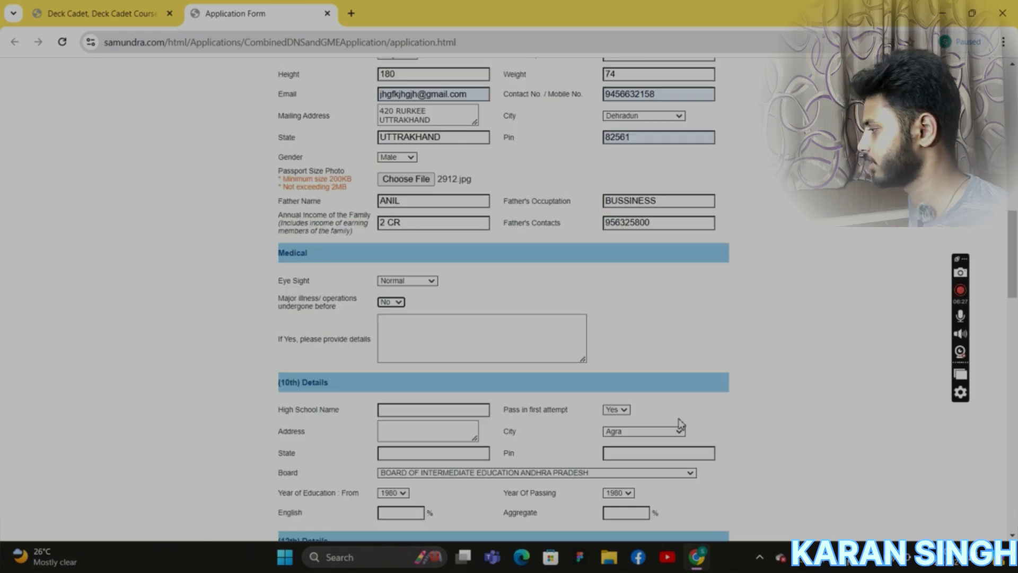
pyautogui.scroll(-1, 502, 334)
pyautogui.scroll(-1, 504, 326)
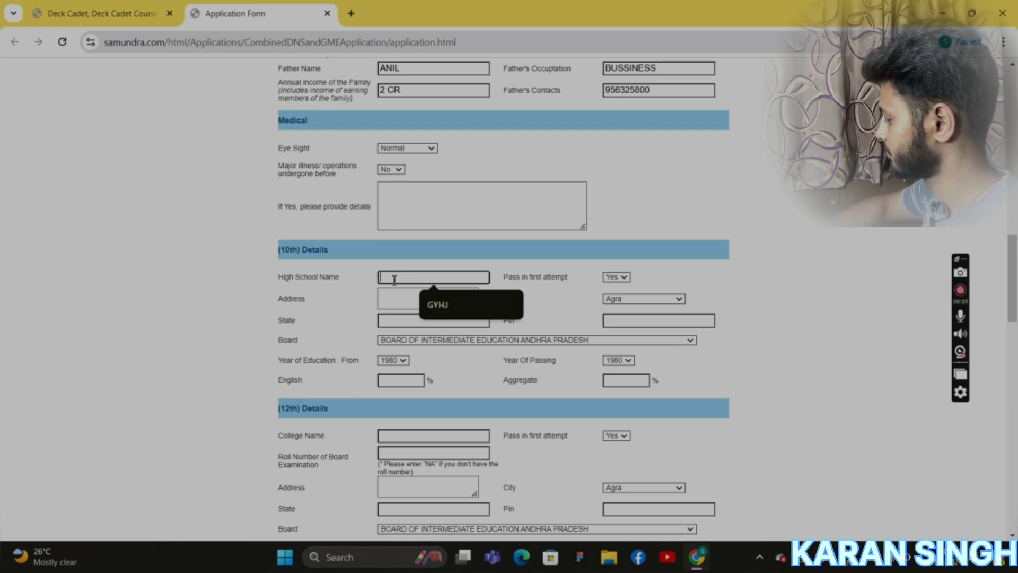
pyautogui.write('RSVM')
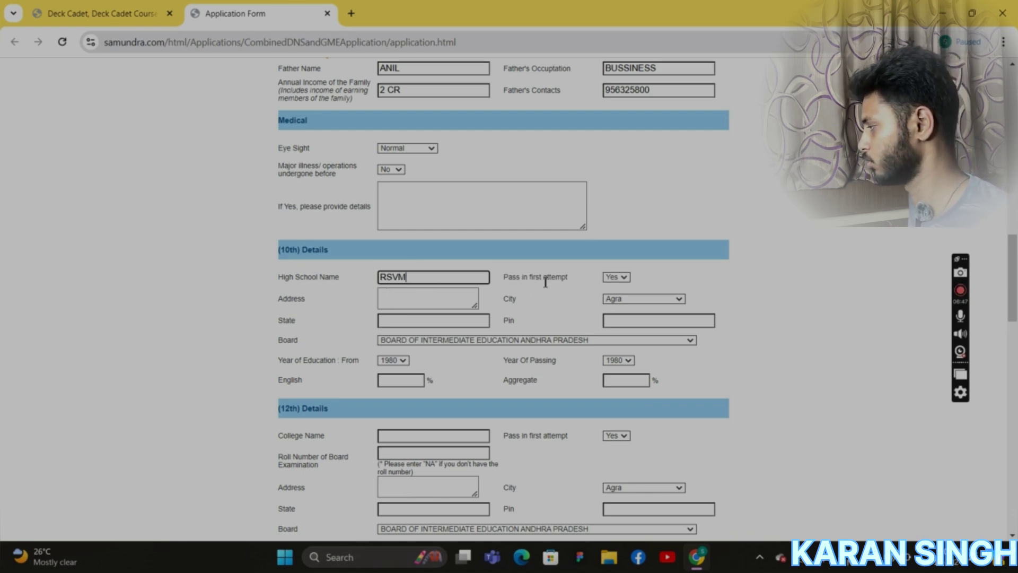
pyautogui.click(620, 277)
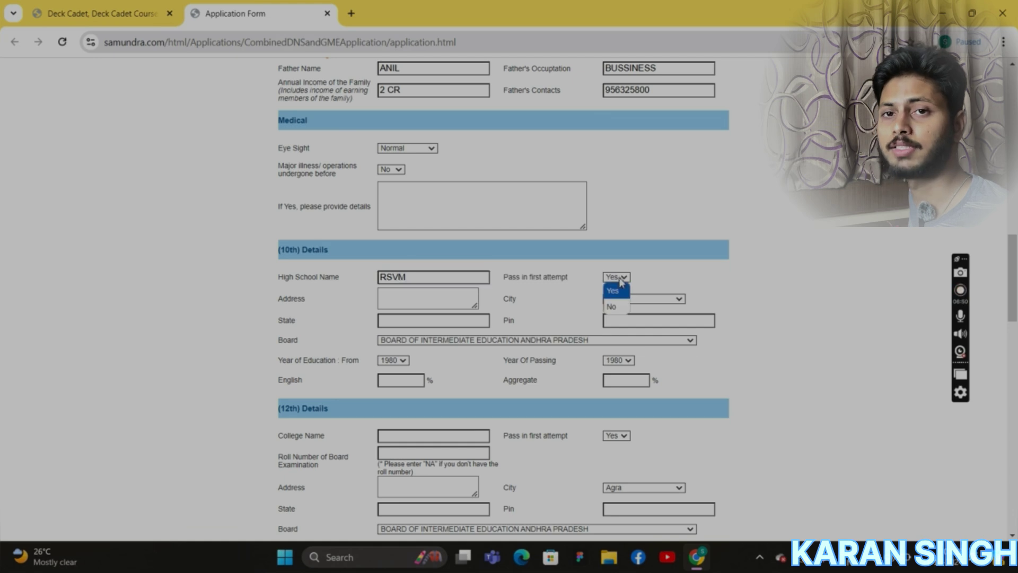
pyautogui.click(616, 292)
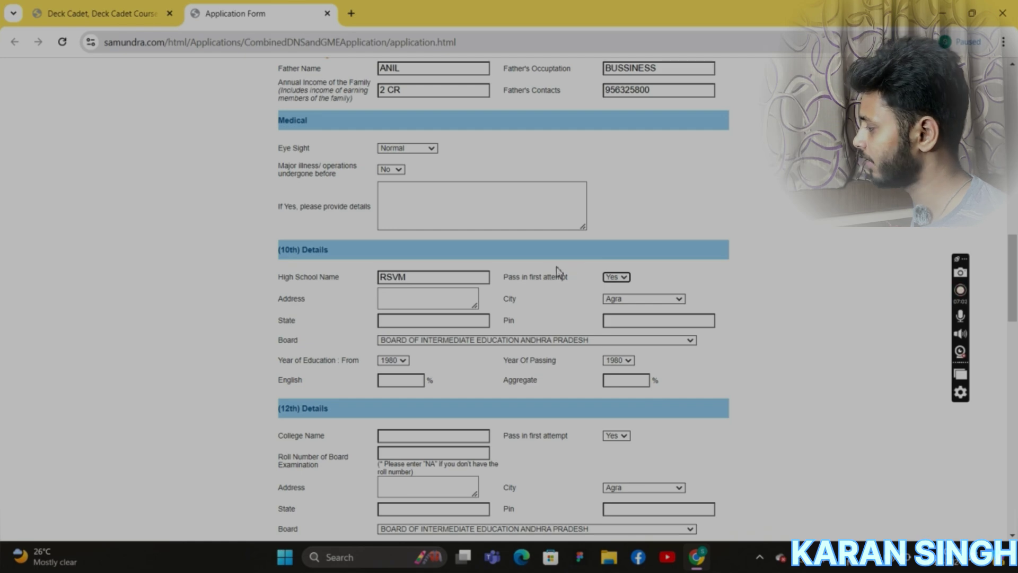
# Enter the school address 'DEHRADUN UTTRA' and choose Dehradun as the city.
pyautogui.click(413, 298)
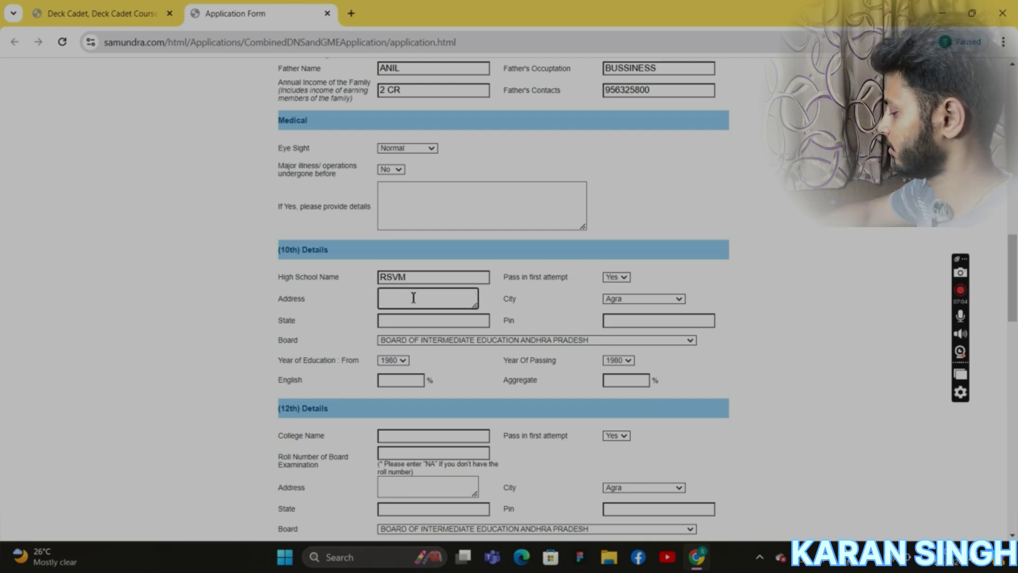
pyautogui.write('D')
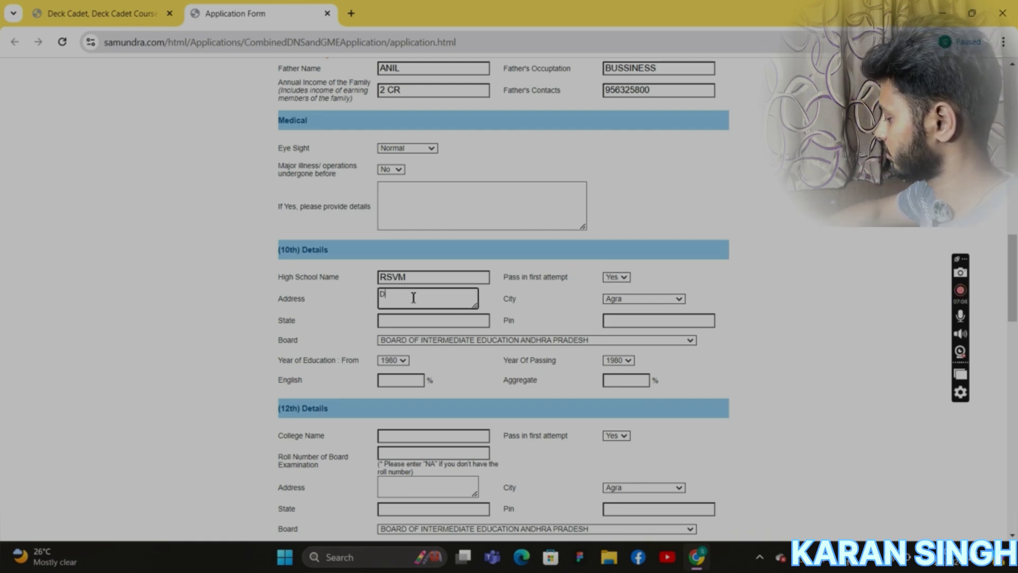
pyautogui.write('EHRAD')
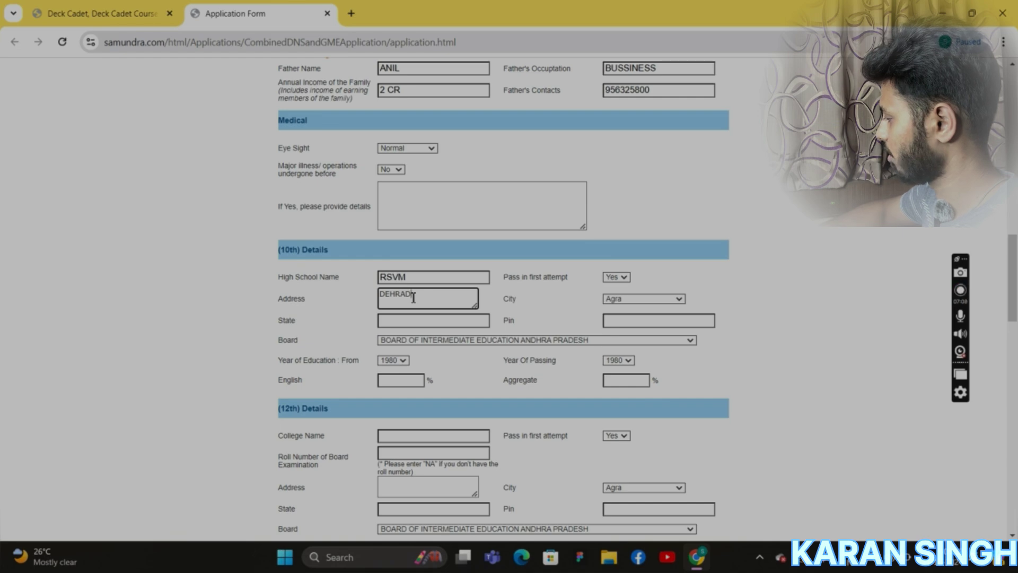
pyautogui.write('UN ')
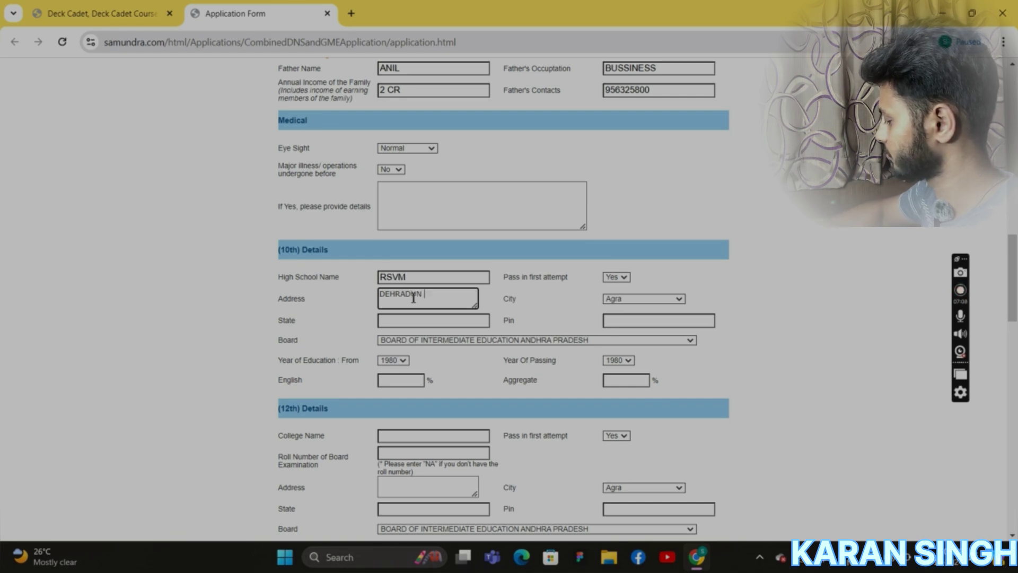
pyautogui.write('UTTRAKHAND')
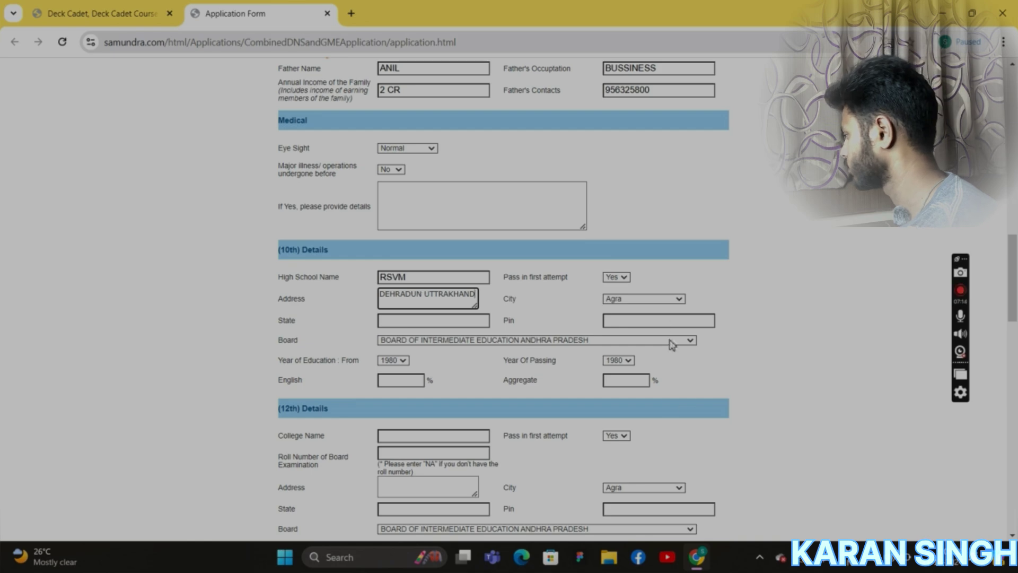
pyautogui.click(680, 299)
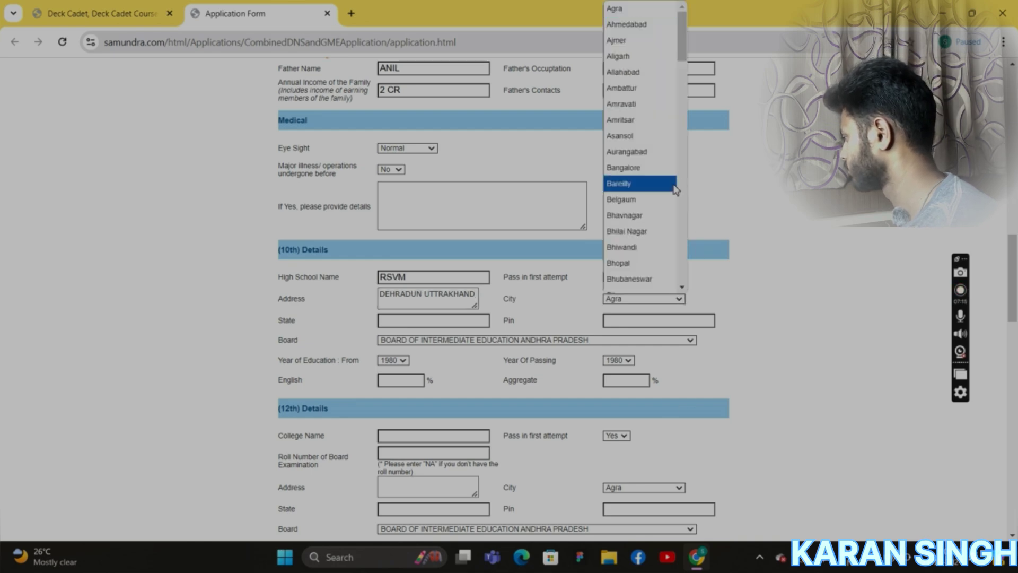
pyautogui.scroll(-5, 663, 191)
pyautogui.scroll(-10, 636, 254)
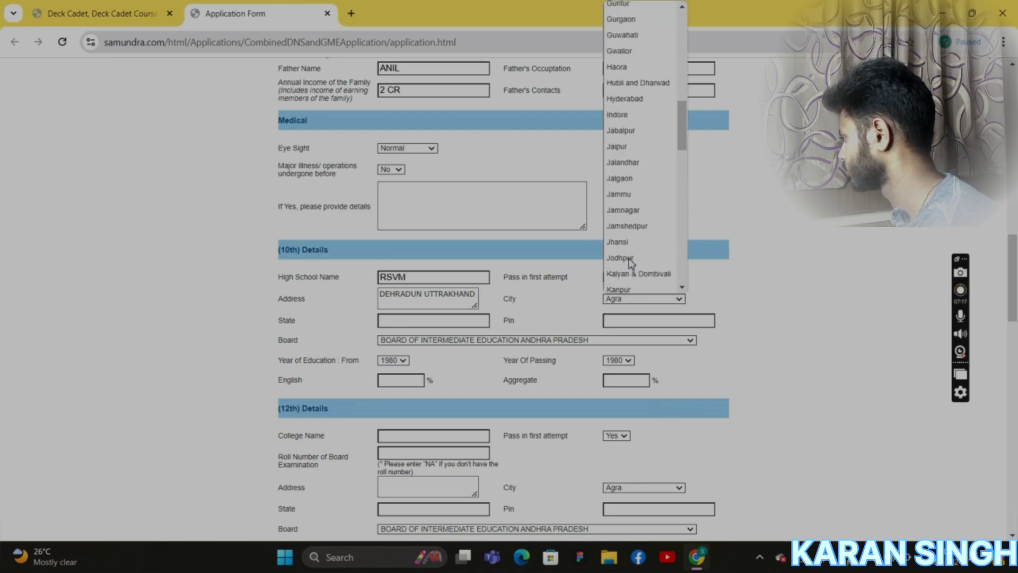
pyautogui.scroll(10, 631, 260)
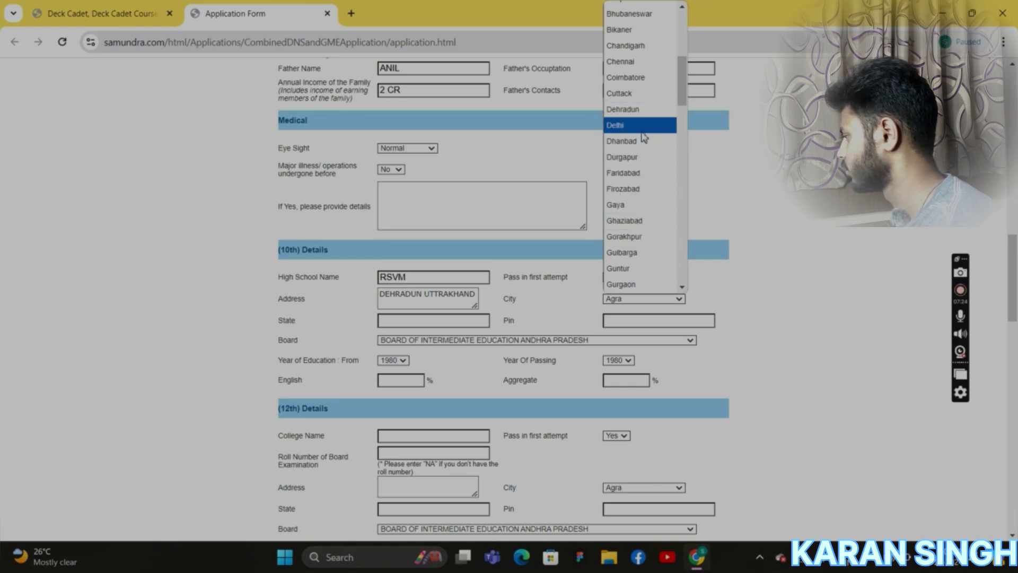
pyautogui.click(643, 110)
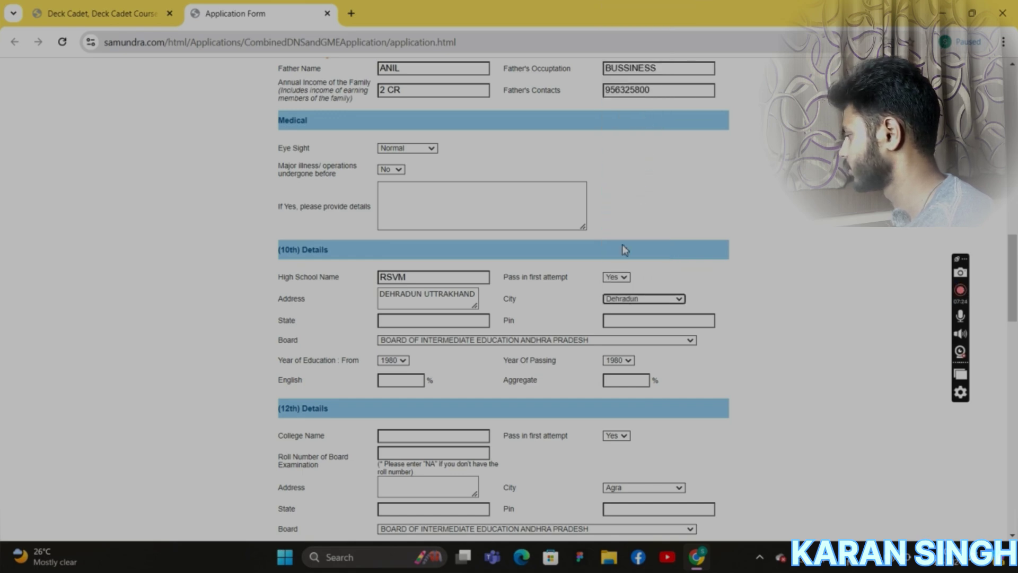
# Fill in the school's state as UTTRAKHAND and pin code 5921.
pyautogui.click(430, 322)
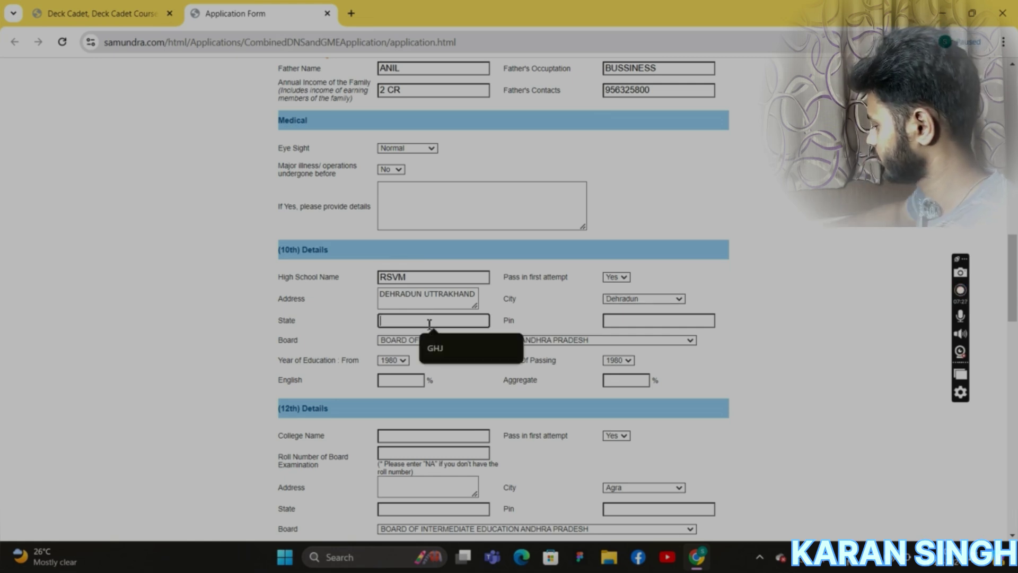
pyautogui.write('UTTRAKHAND')
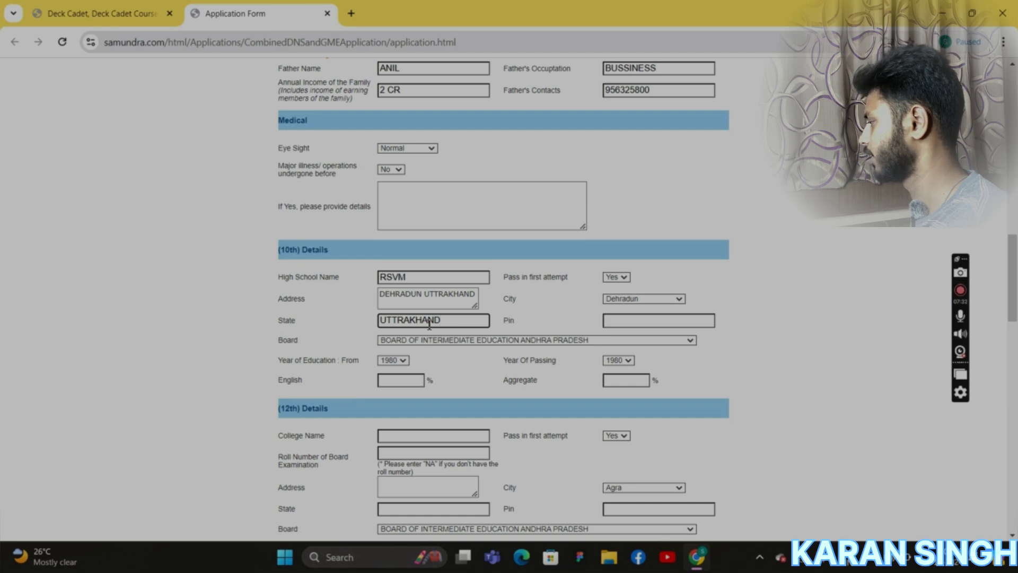
pyautogui.click(707, 319)
pyautogui.write('5921')
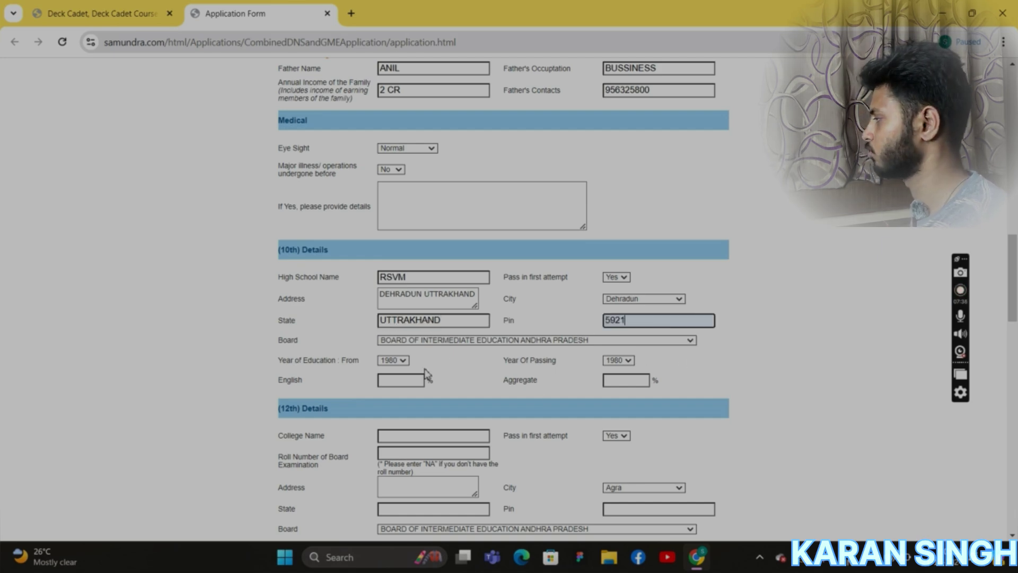
# Choose CENTRAL BOARD OF SECONDARY EDUCATION as the 10th examination board.
pyautogui.click(448, 342)
pyautogui.press('c')
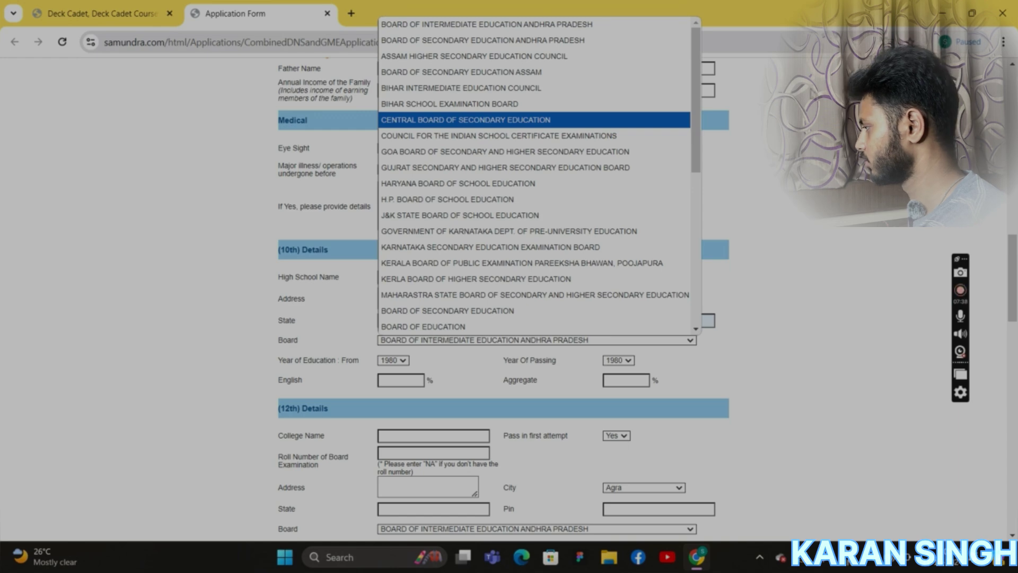
pyautogui.press('Down')
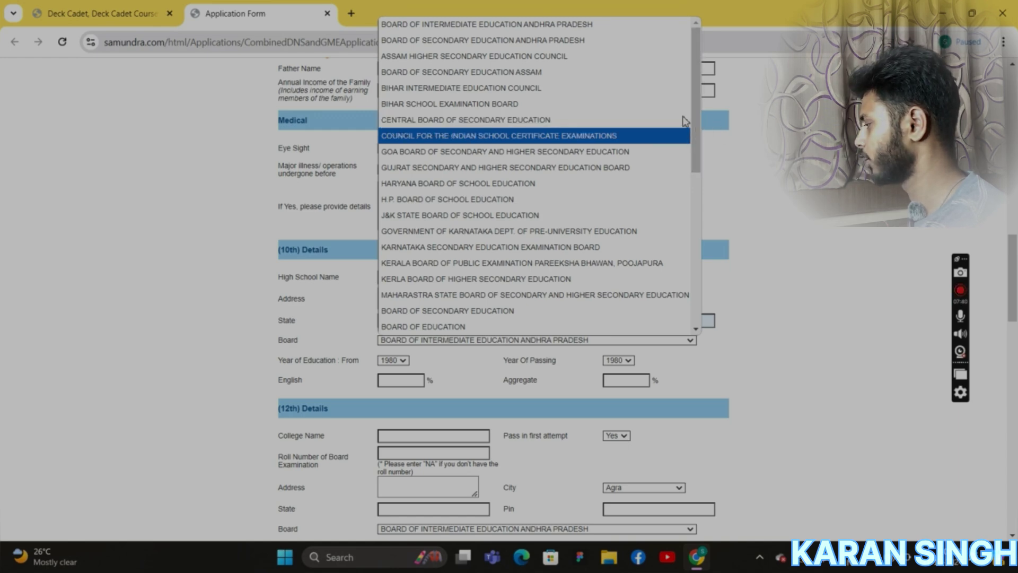
pyautogui.click(545, 123)
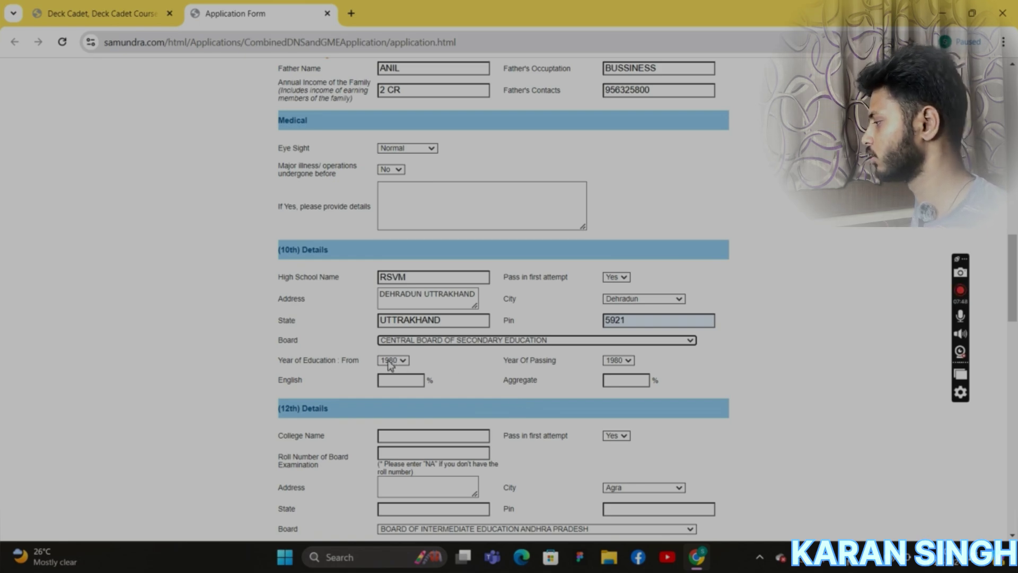
# Set the 10th Year From to 2020 and Year Of Passing to 2021.
pyautogui.click(389, 363)
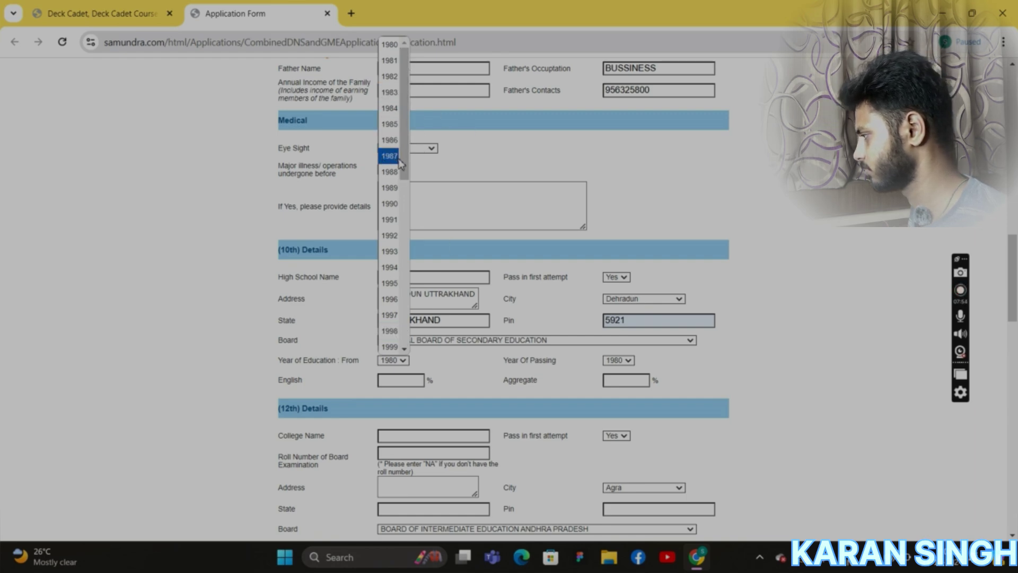
pyautogui.moveTo(400, 163); pyautogui.dragTo(405, 325)
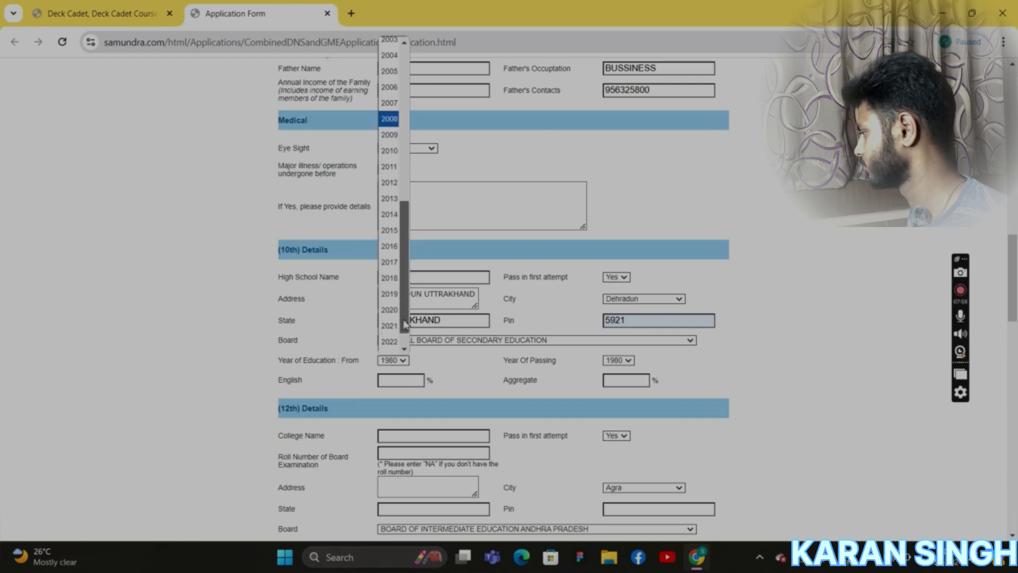
pyautogui.click(389, 309)
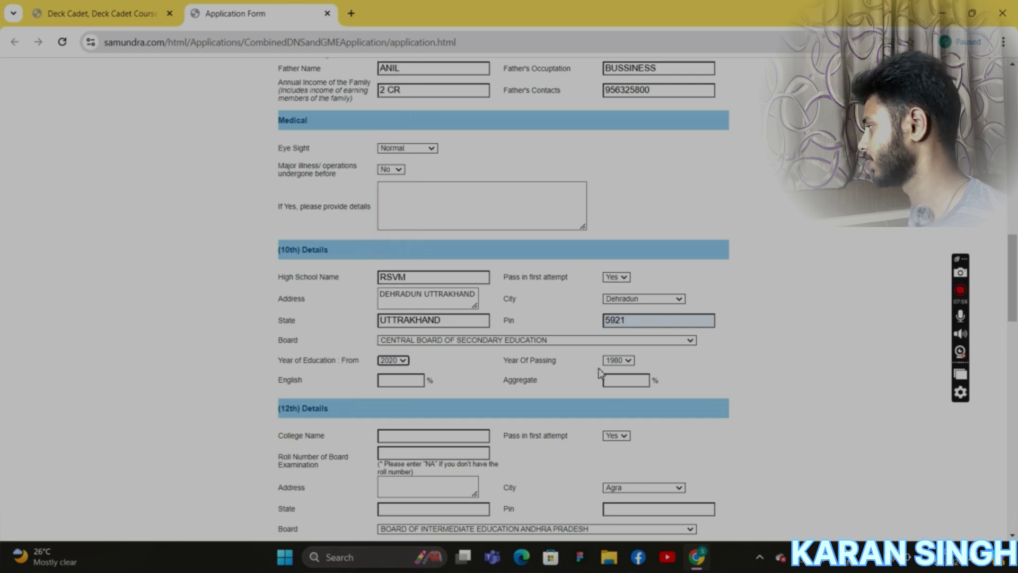
pyautogui.click(630, 362)
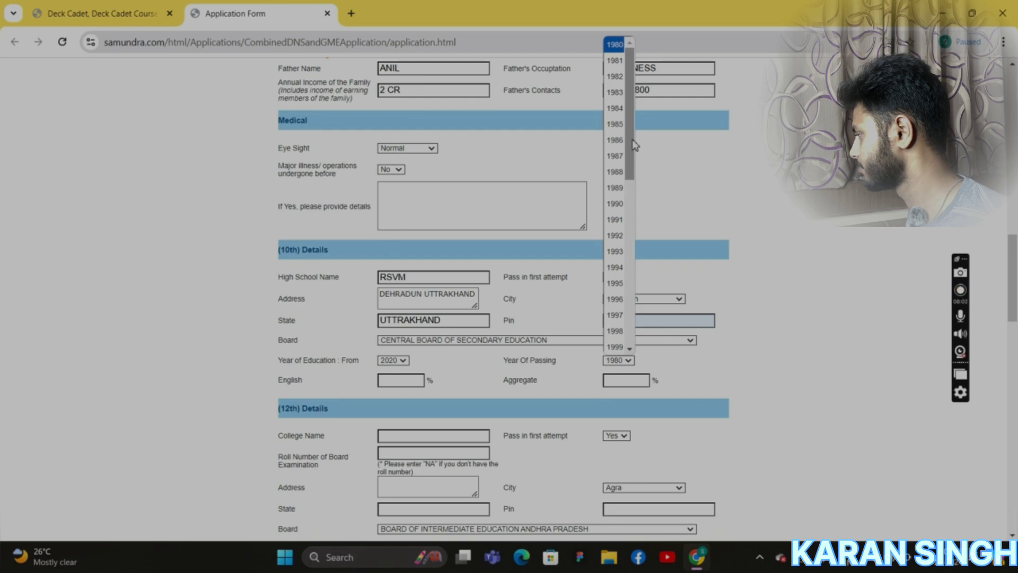
pyautogui.moveTo(633, 144); pyautogui.dragTo(631, 313)
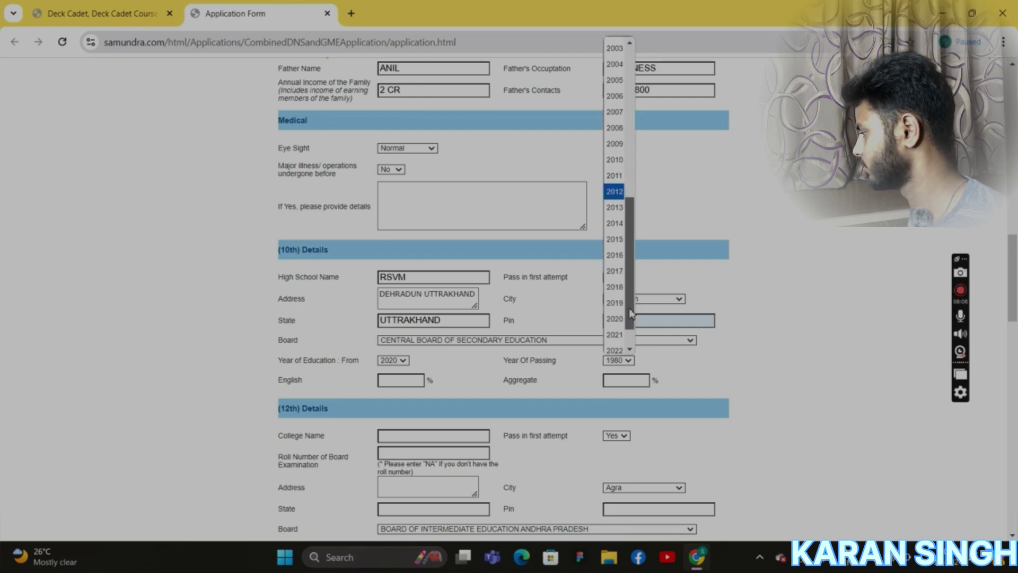
pyautogui.click(615, 334)
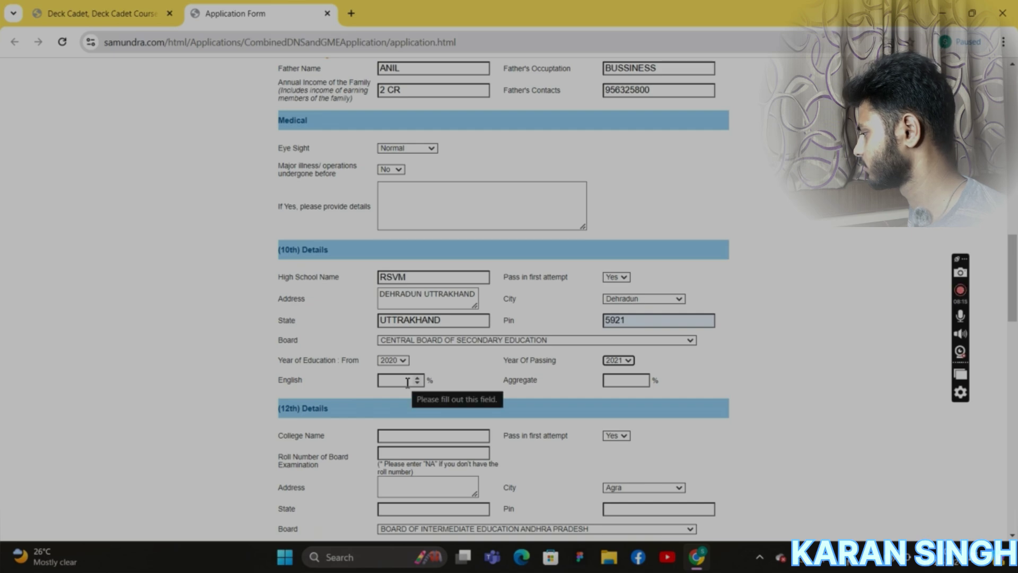
# Enter 98 as the English percentage, moving on to the aggregate field.
pyautogui.click(408, 383)
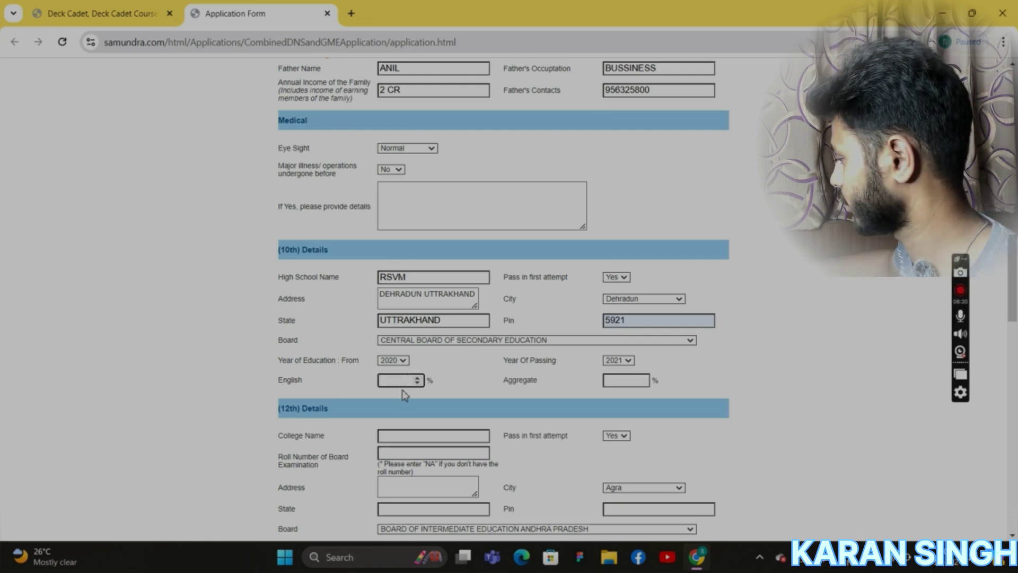
pyautogui.write('98')
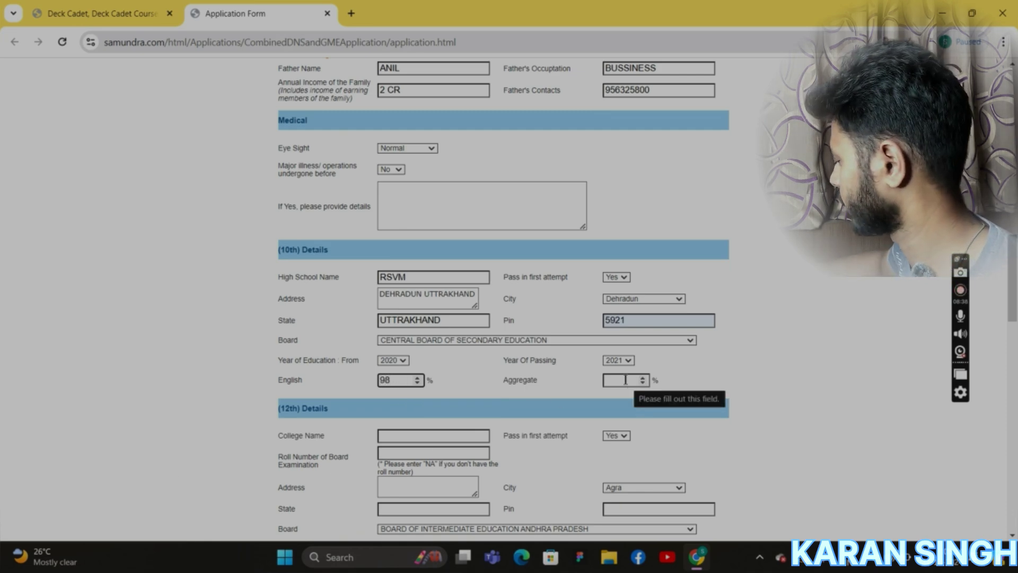
pyautogui.click(625, 381)
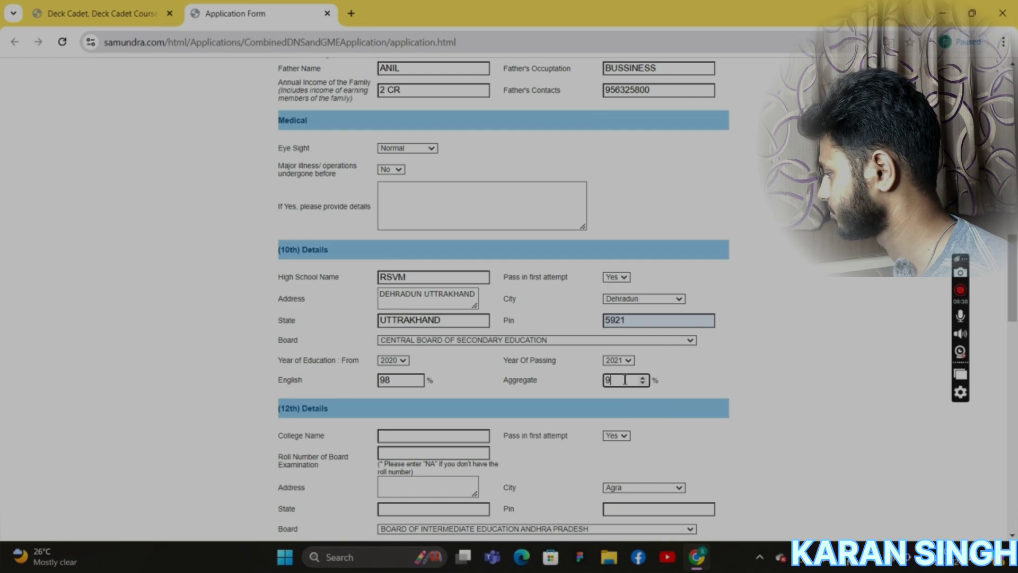
# Enter RSVM as the 12th college name, keep first attempt Yes, and set roll number to NA.
pyautogui.scroll(-1, 580, 441)
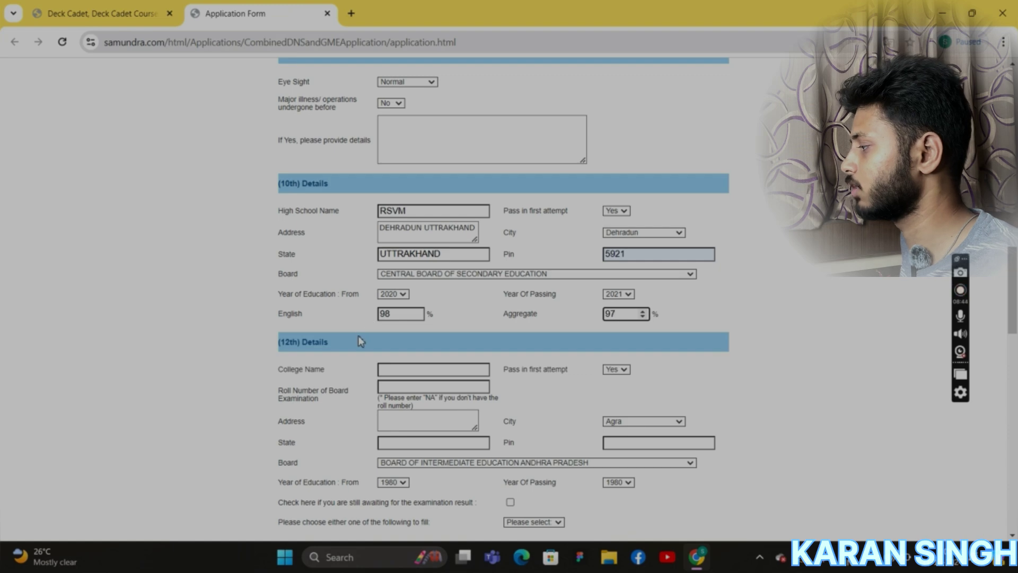
pyautogui.scroll(-1, 360, 340)
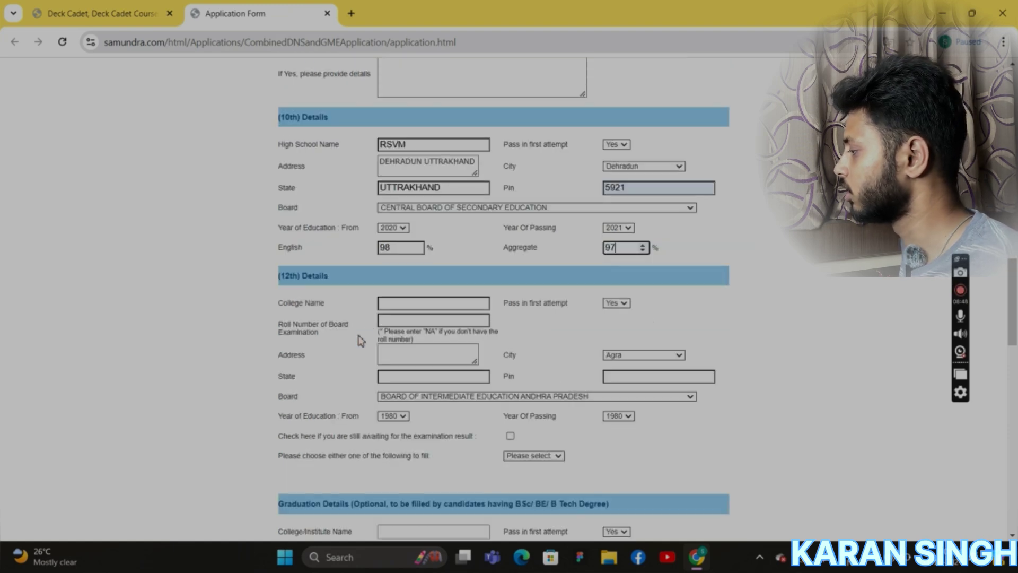
pyautogui.click(403, 303)
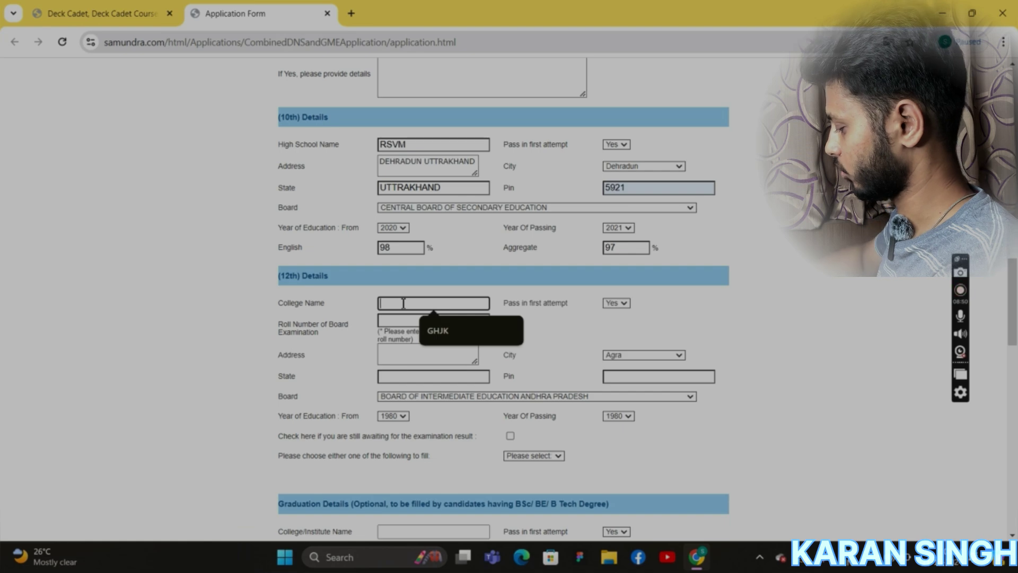
pyautogui.write('RSVM')
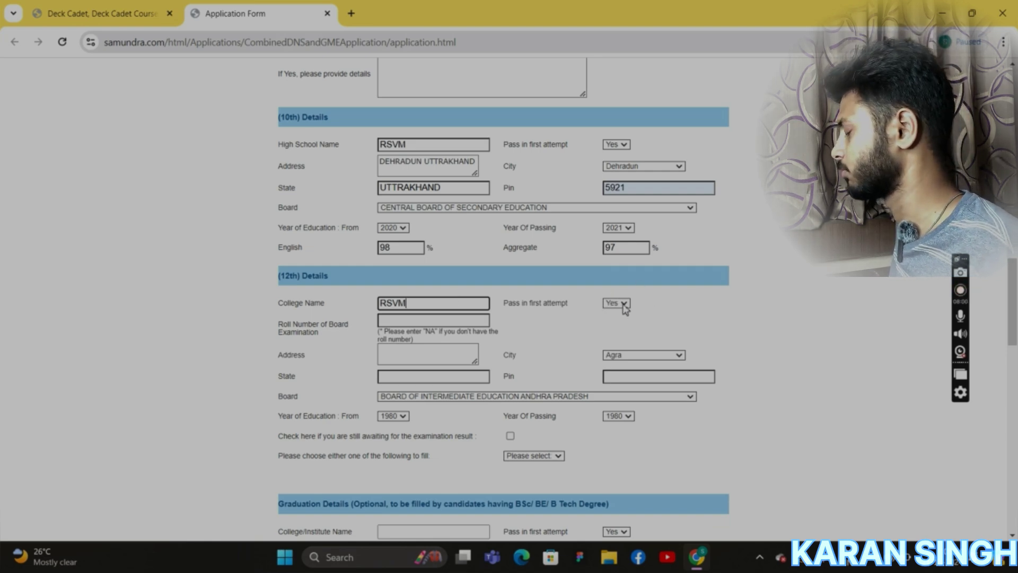
pyautogui.click(623, 306)
pyautogui.click(618, 316)
pyautogui.click(427, 321)
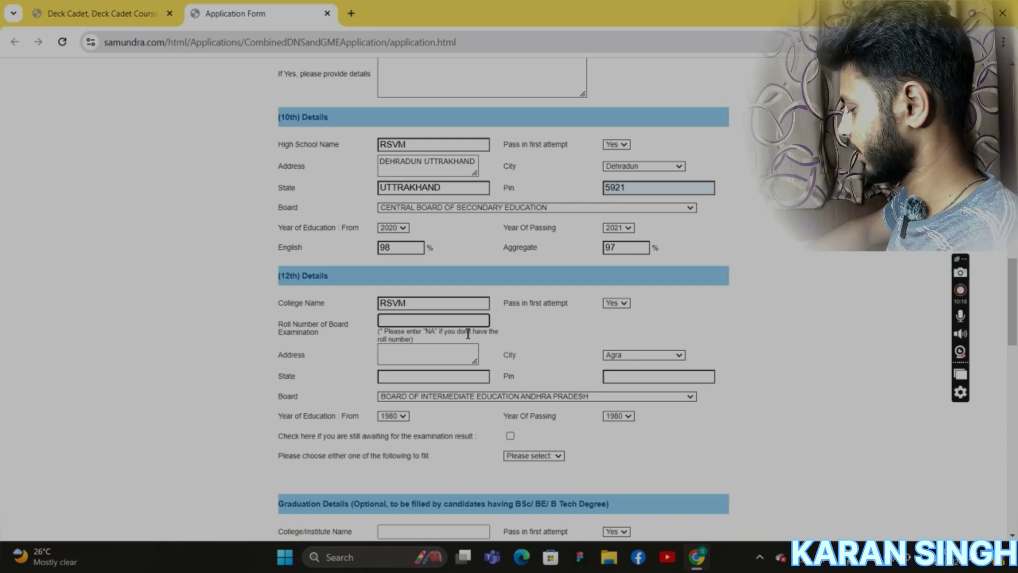
pyautogui.write('NA')
pyautogui.click(452, 351)
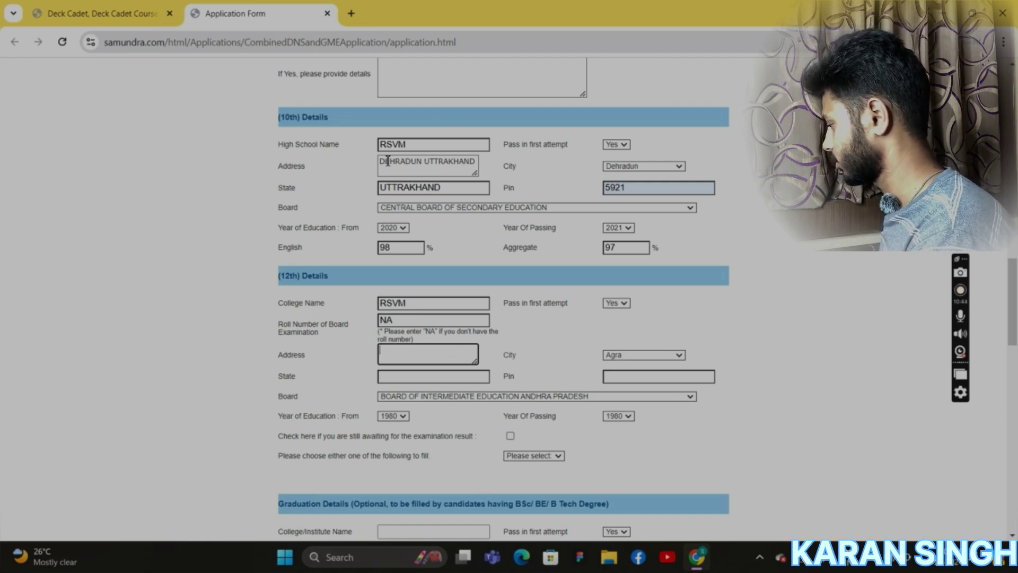
# Copy the 10th address into the 12th address and choose Dehradun as the city.
pyautogui.moveTo(381, 160); pyautogui.dragTo(481, 184)
pyautogui.hotkey('ctrl', 'c')
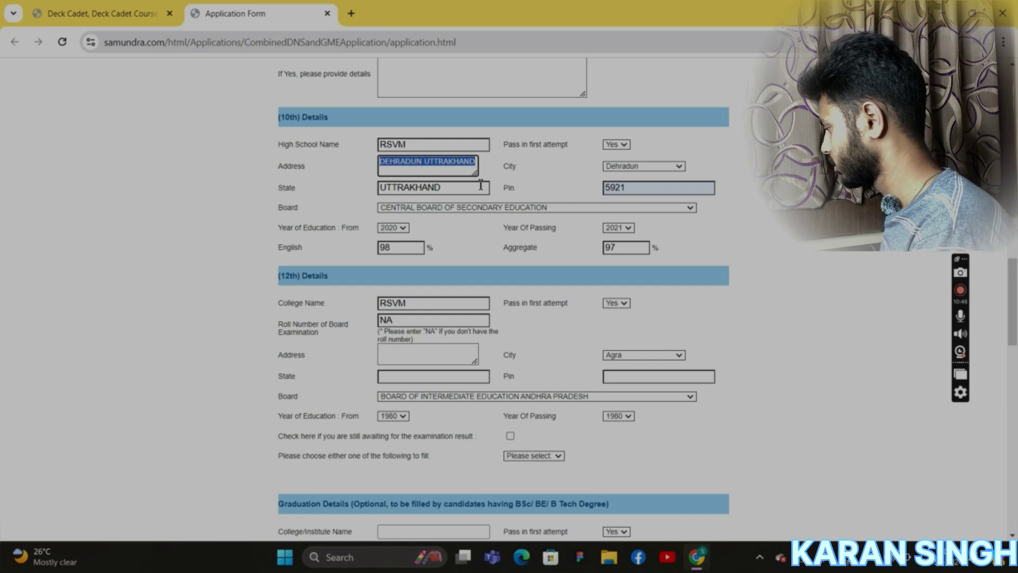
pyautogui.click(413, 360)
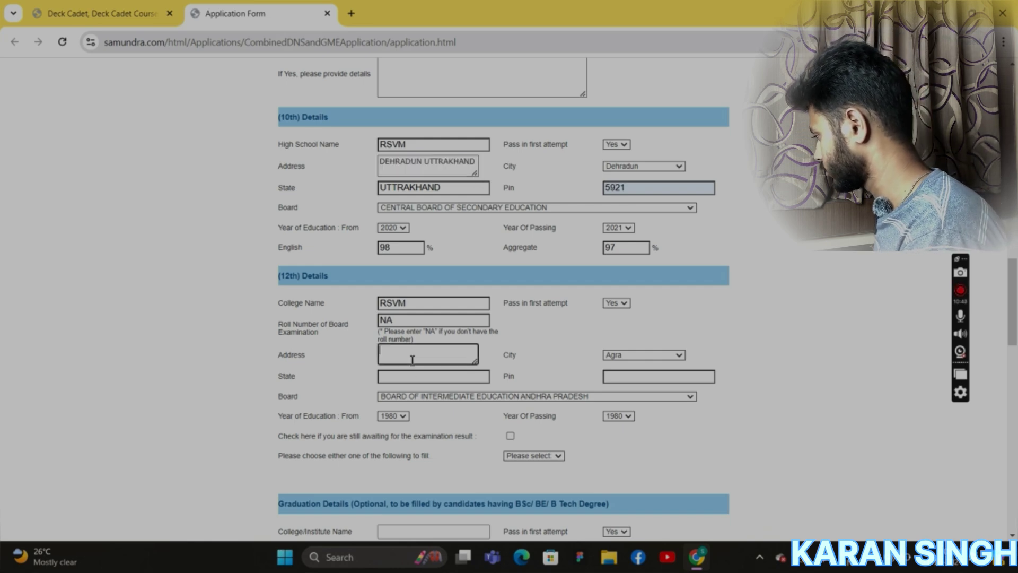
pyautogui.hotkey('ctrl', 'v')
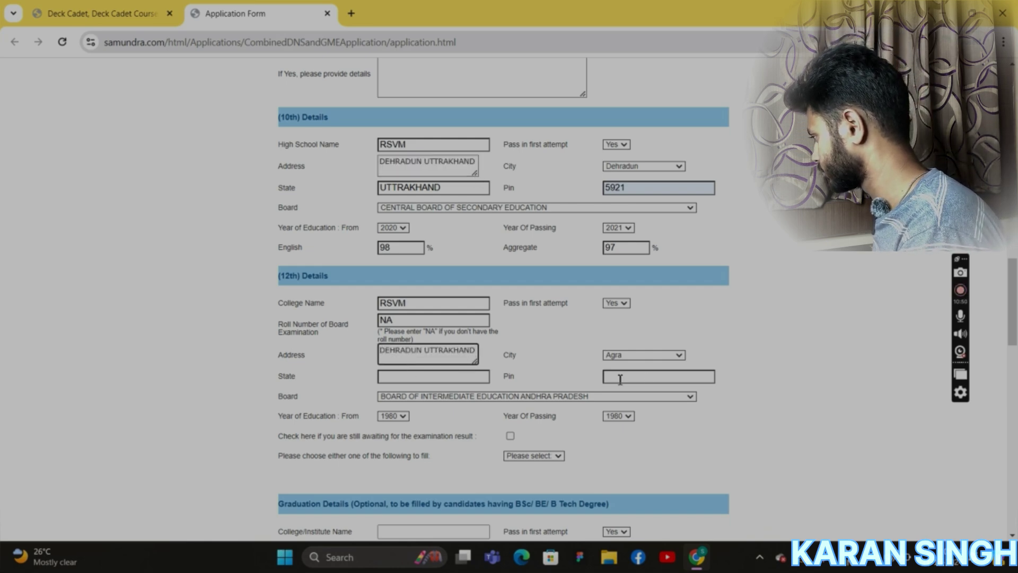
pyautogui.click(679, 356)
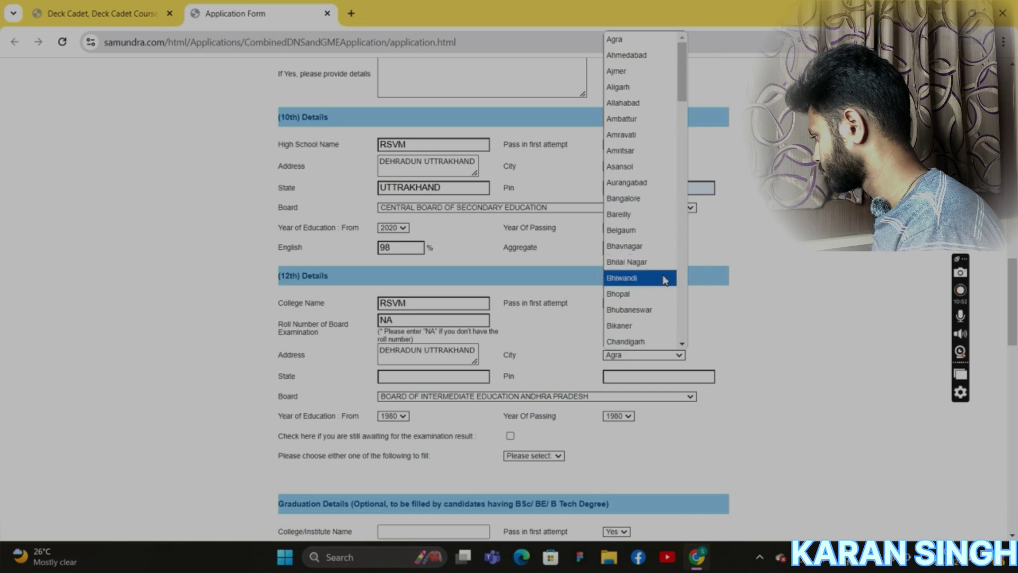
pyautogui.moveTo(684, 96); pyautogui.dragTo(684, 135)
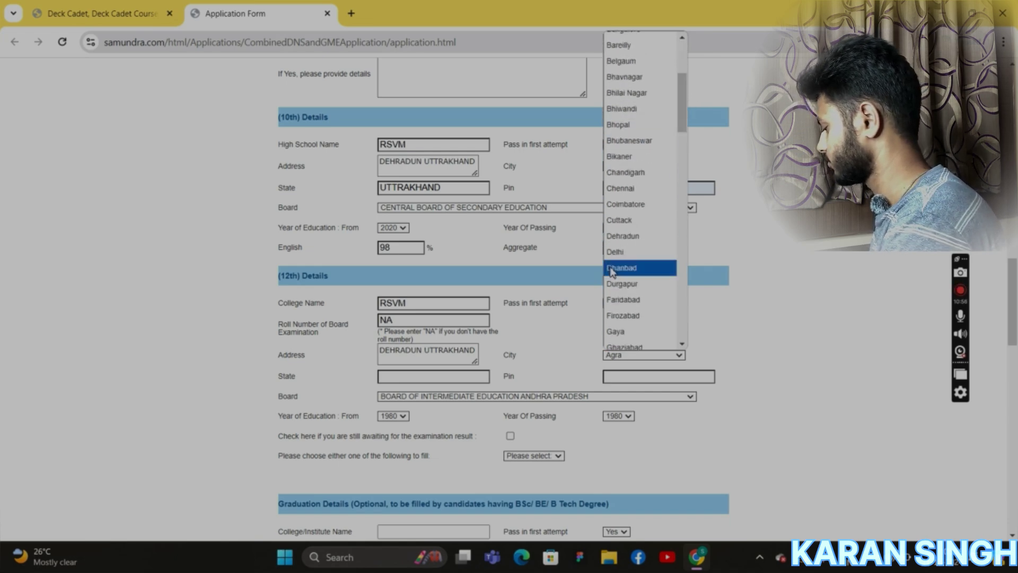
pyautogui.click(621, 236)
# Enter UTTRAKHAND state and pin, and choose CENTRAL BOARD OF SECONDARY EDUCATION as the 12th board.
pyautogui.click(406, 377)
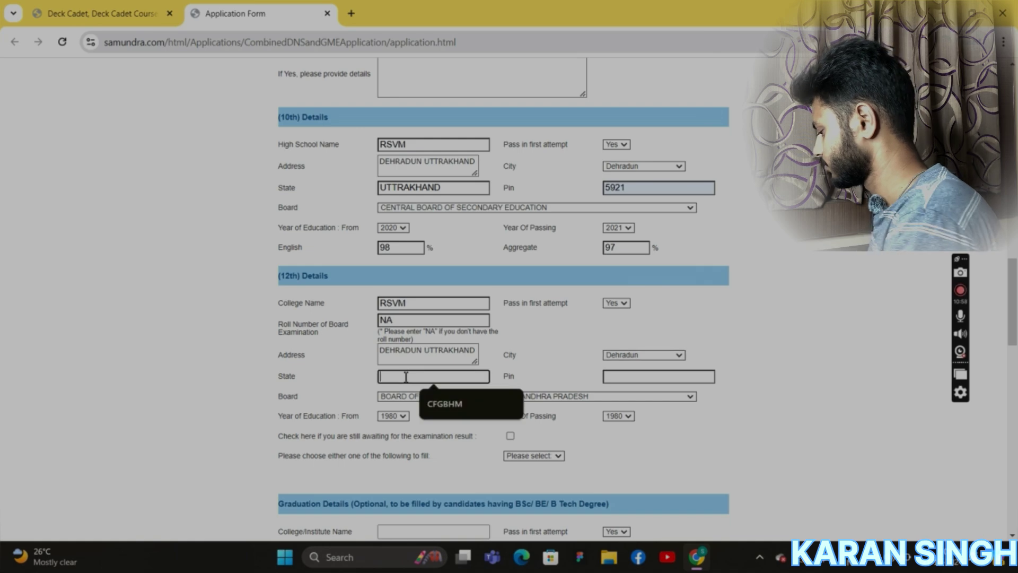
pyautogui.write('UTT')
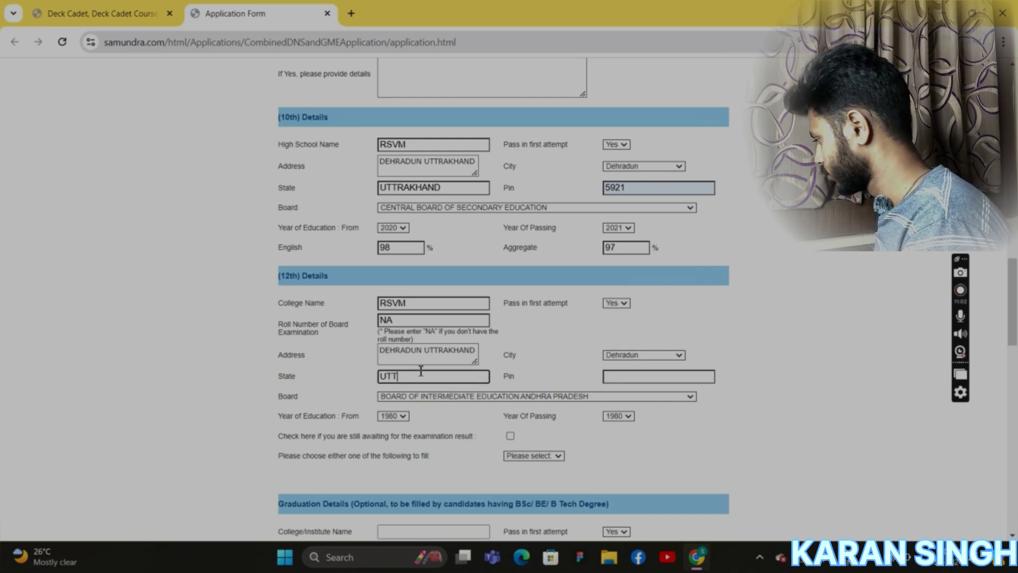
pyautogui.write('RAKHA')
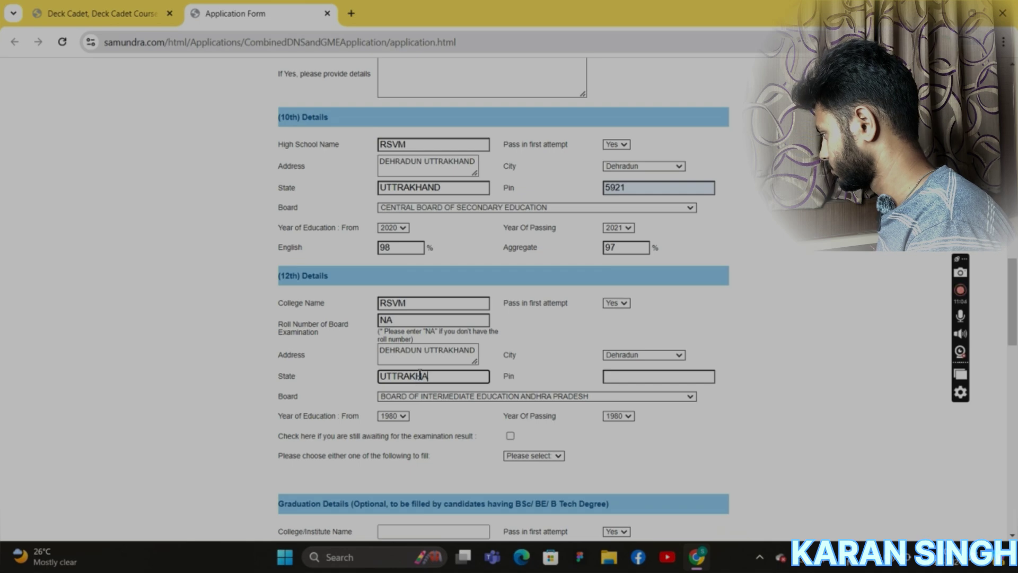
pyautogui.write('ND')
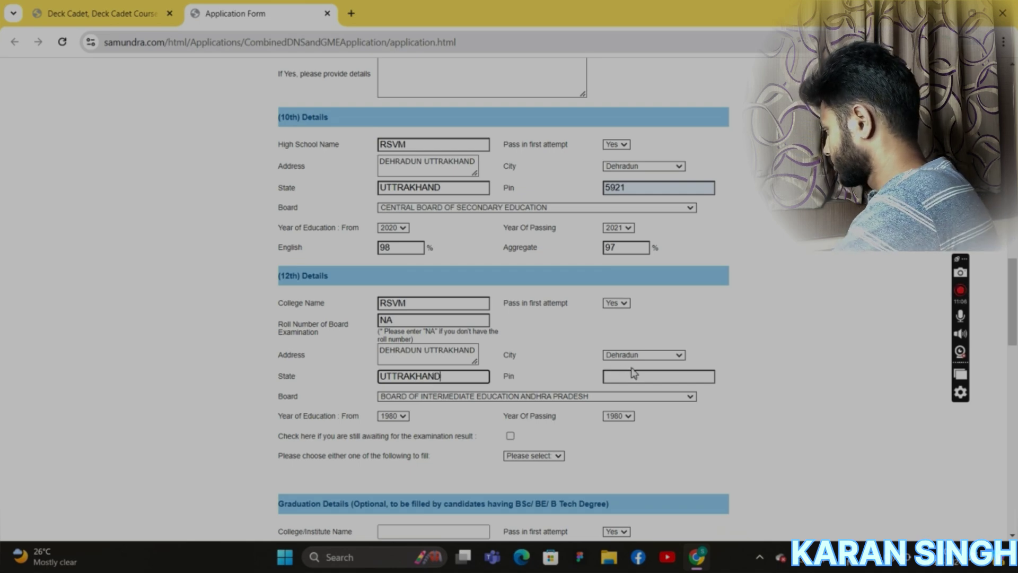
pyautogui.click(642, 382)
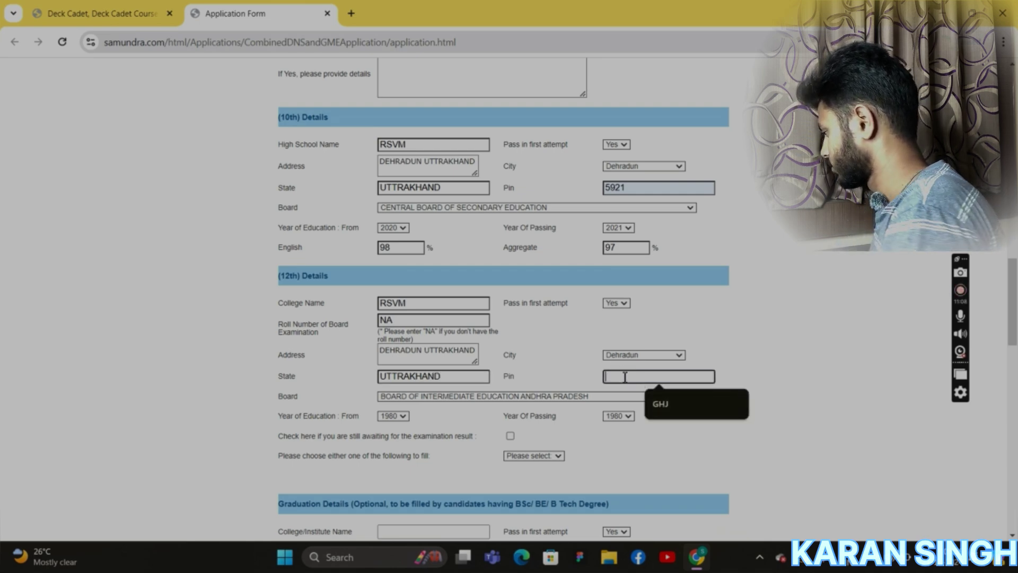
pyautogui.write('5921')
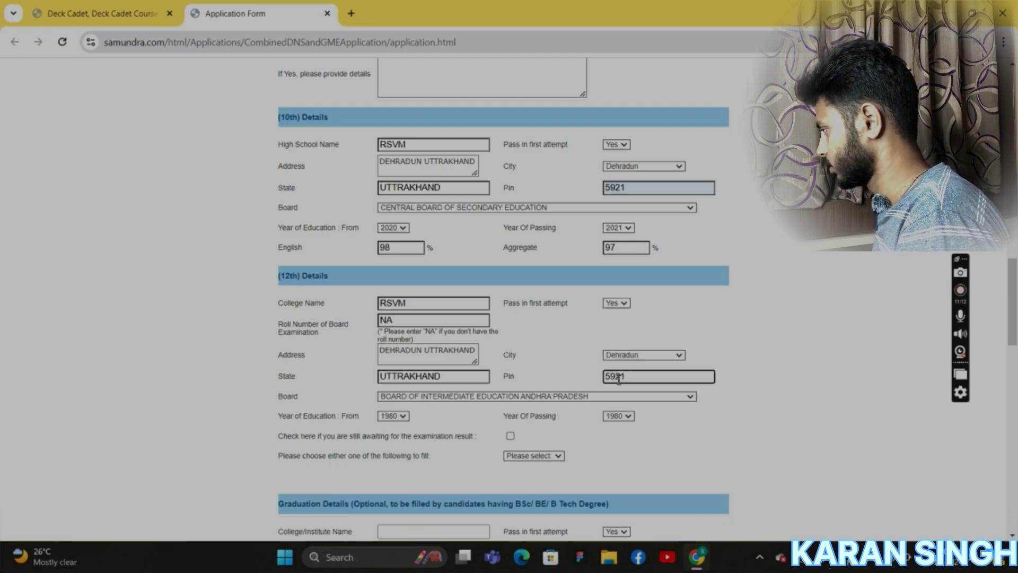
pyautogui.click(514, 396)
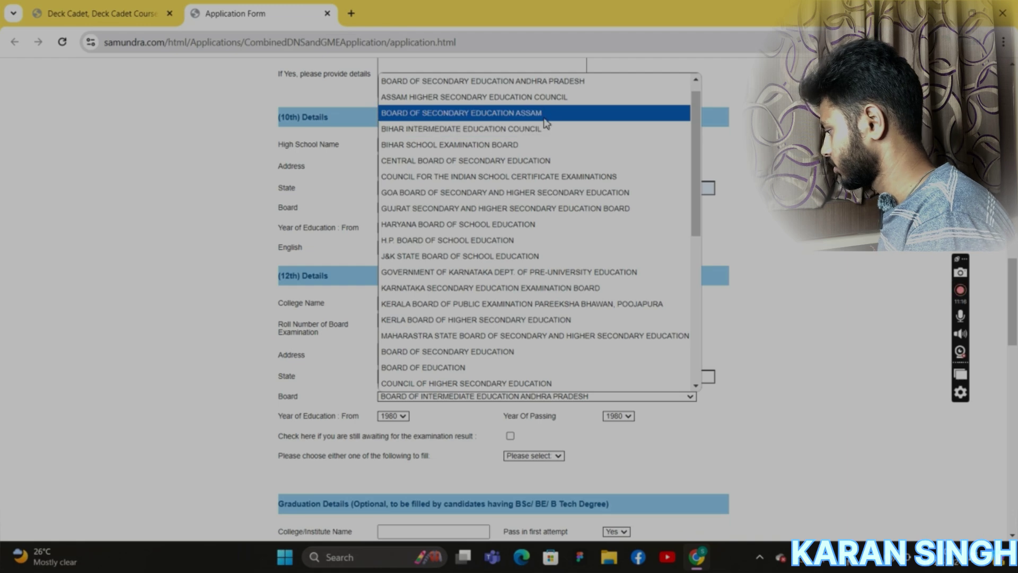
pyautogui.click(497, 164)
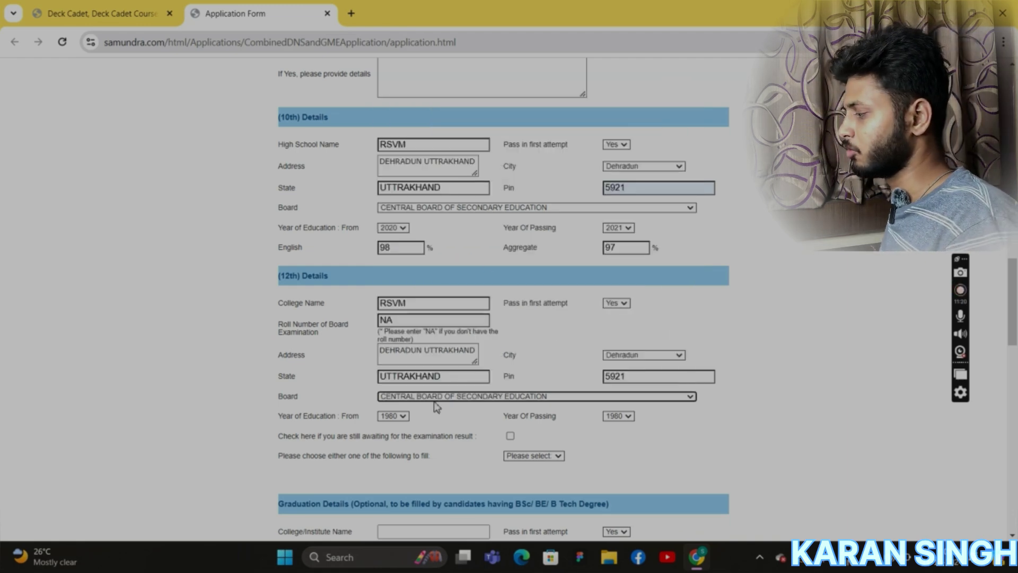
pyautogui.scroll(-3, 433, 424)
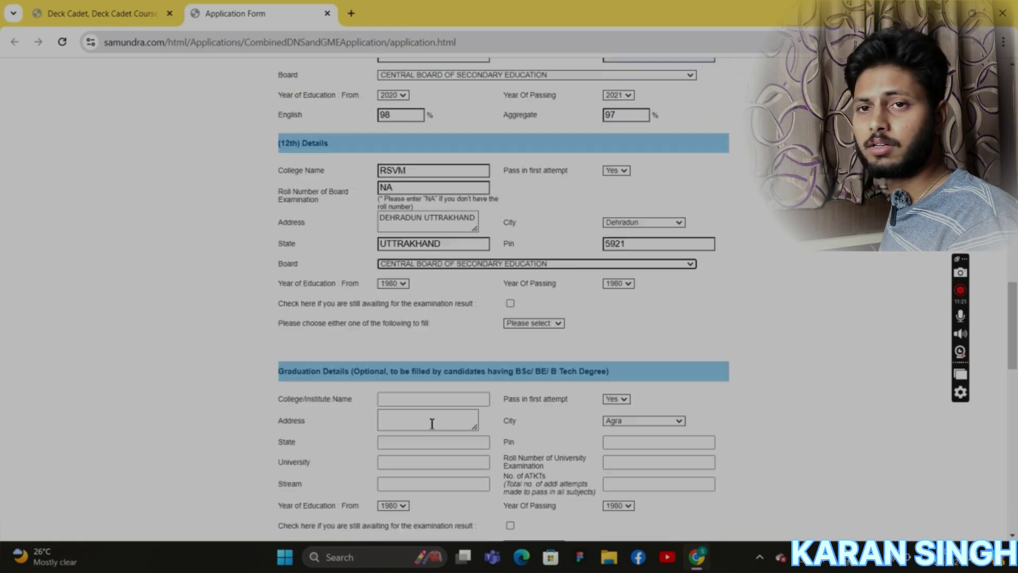
# Pick 2022 as the 12th start year and 2023 as the year of passing.
pyautogui.click(407, 285)
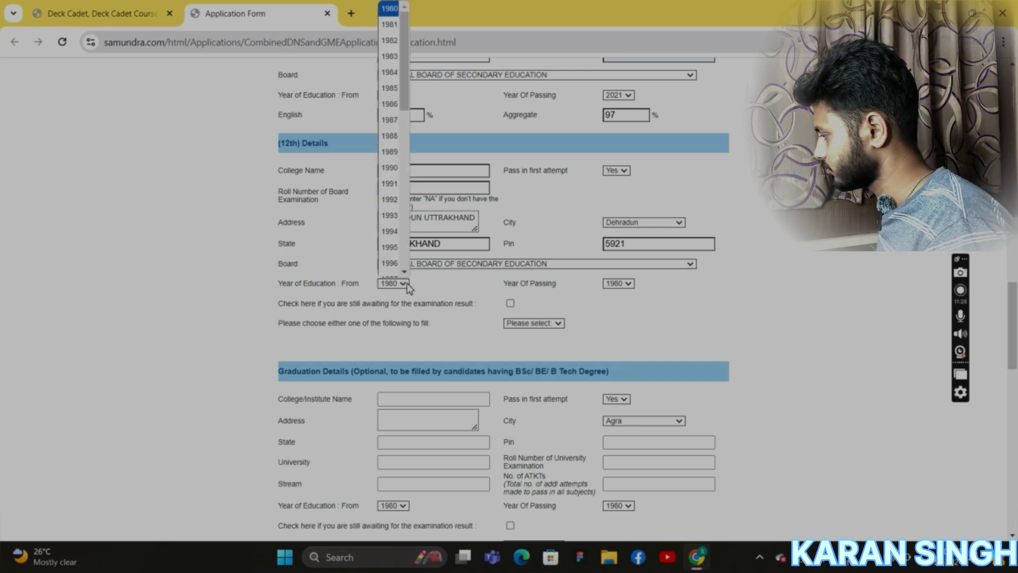
pyautogui.moveTo(407, 99); pyautogui.dragTo(409, 257)
pyautogui.click(394, 239)
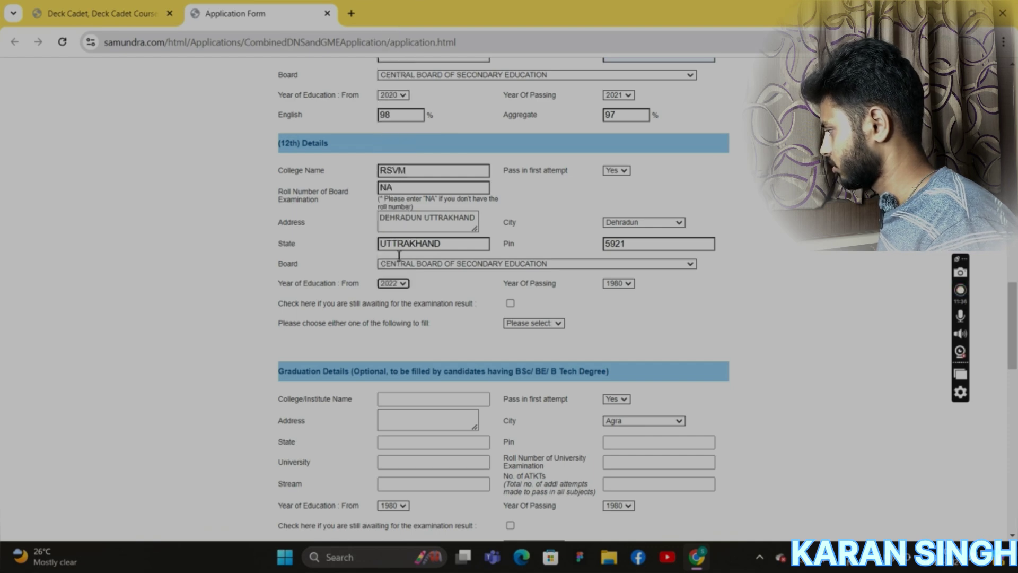
pyautogui.click(629, 284)
pyautogui.moveTo(631, 95); pyautogui.dragTo(615, 260)
pyautogui.click(614, 256)
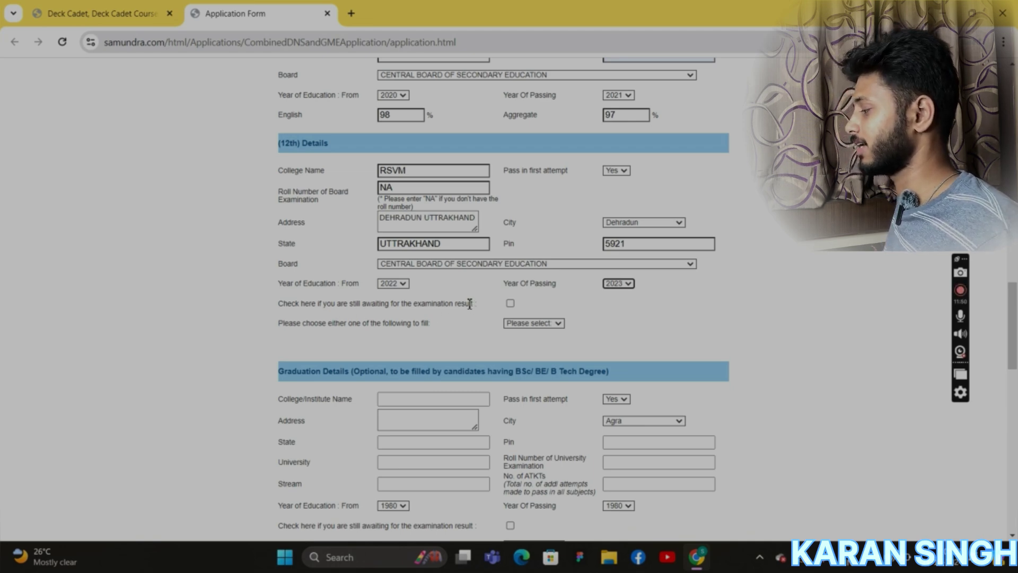
pyautogui.click(510, 304)
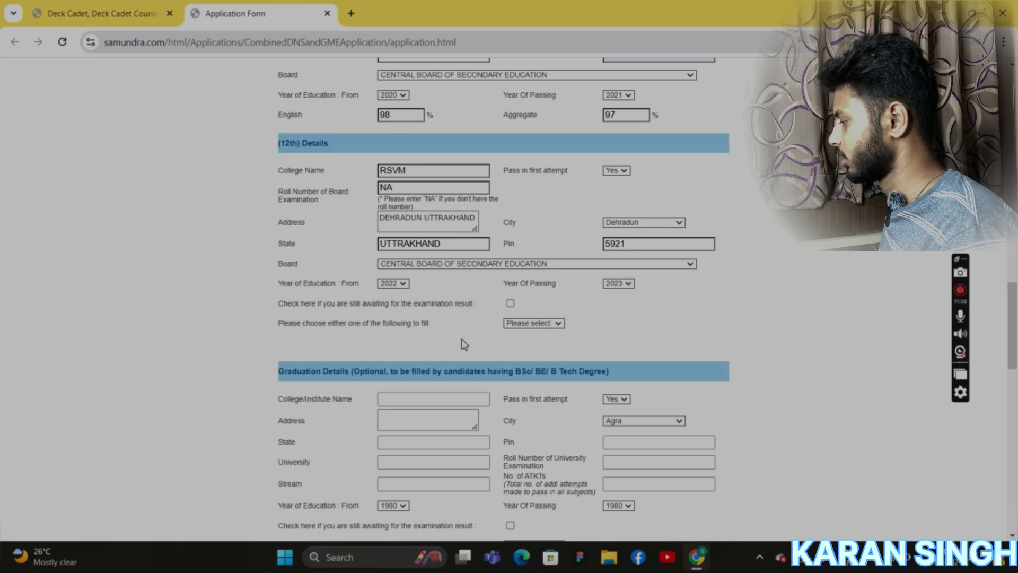
# Choose HSC/10+2 as the qualification and enter the HSC English percentage.
pyautogui.click(554, 324)
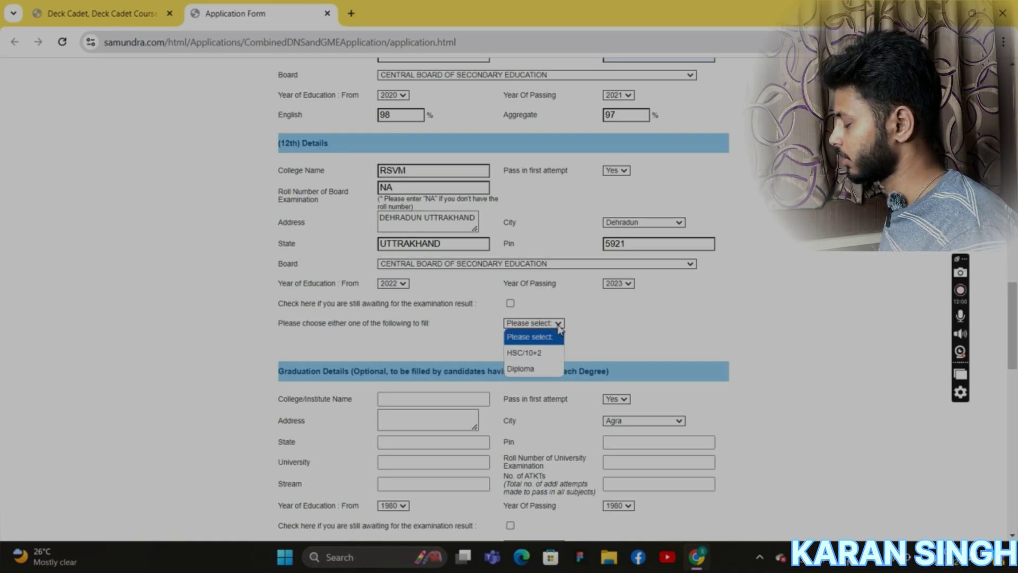
pyautogui.click(561, 328)
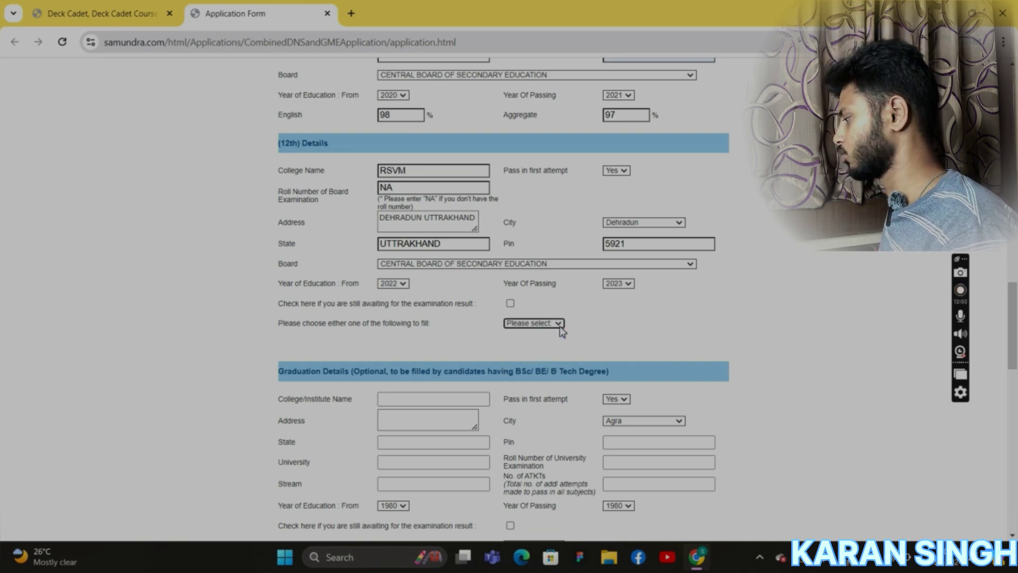
pyautogui.click(558, 325)
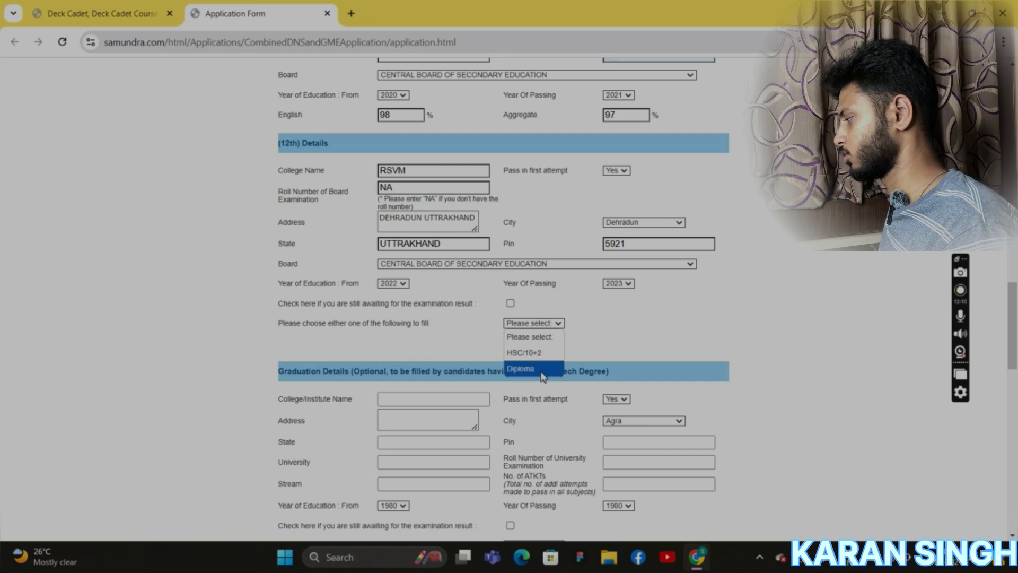
pyautogui.click(541, 353)
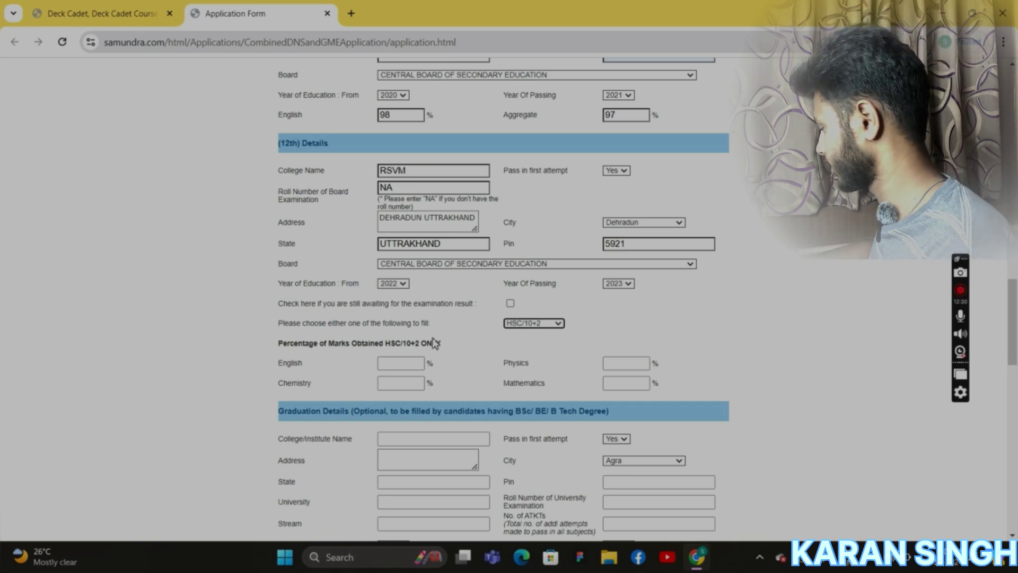
pyautogui.click(403, 364)
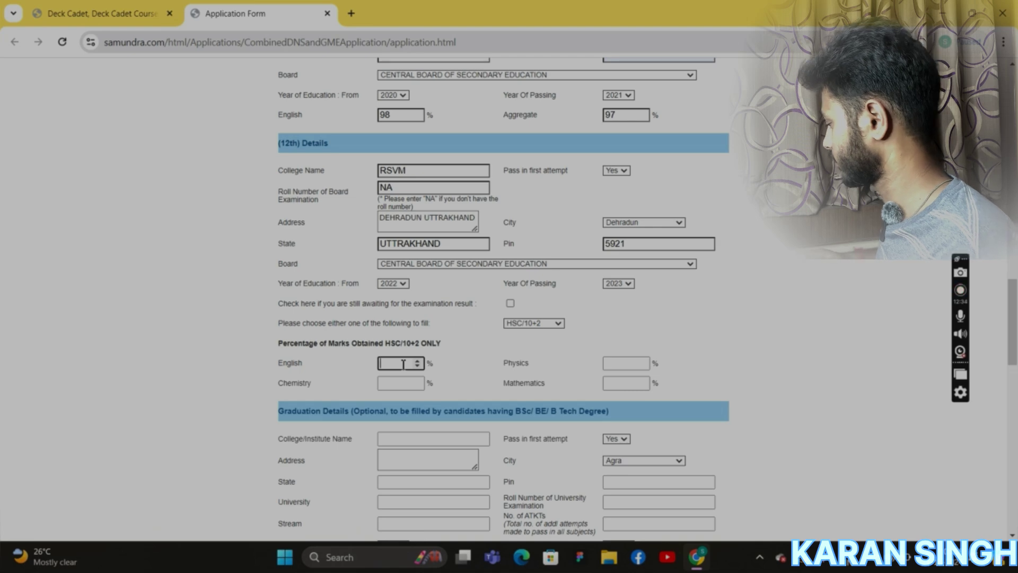
pyautogui.write('98')
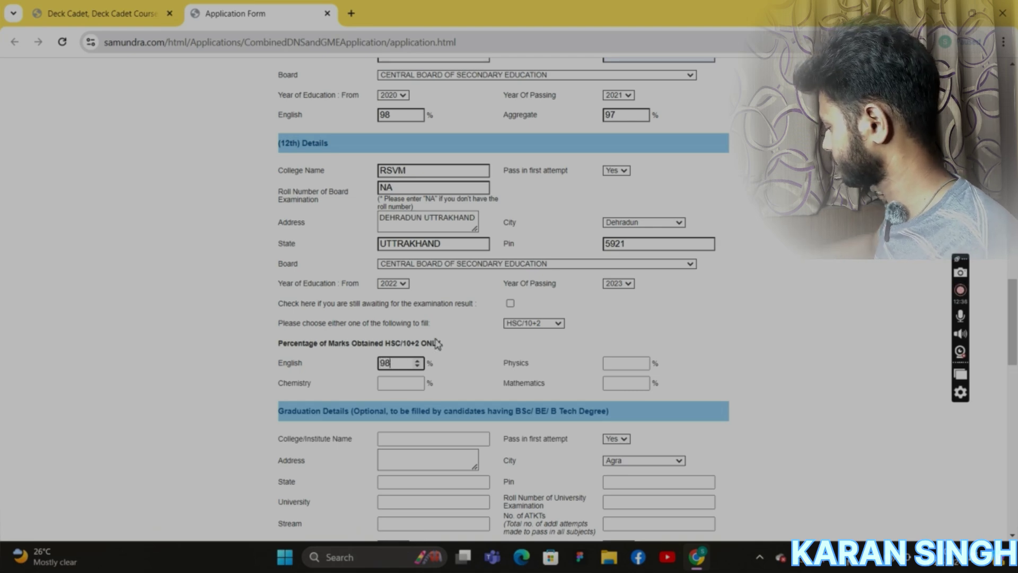
# Enter Physics 89% and Chemistry 85%, moving on to the Mathematics field.
pyautogui.click(642, 370)
pyautogui.write('50')
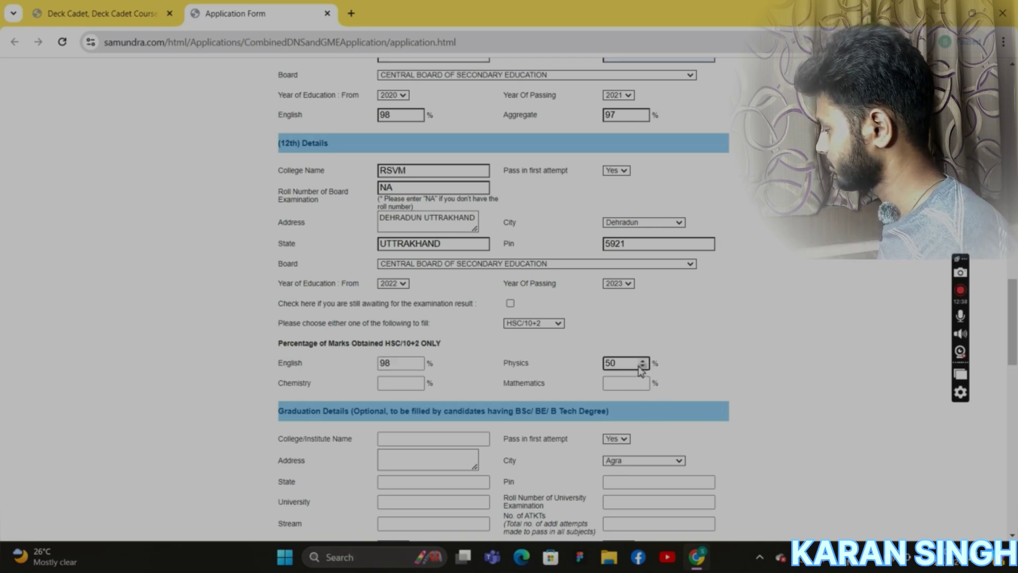
pyautogui.moveTo(642, 370); pyautogui.dragTo(580, 365)
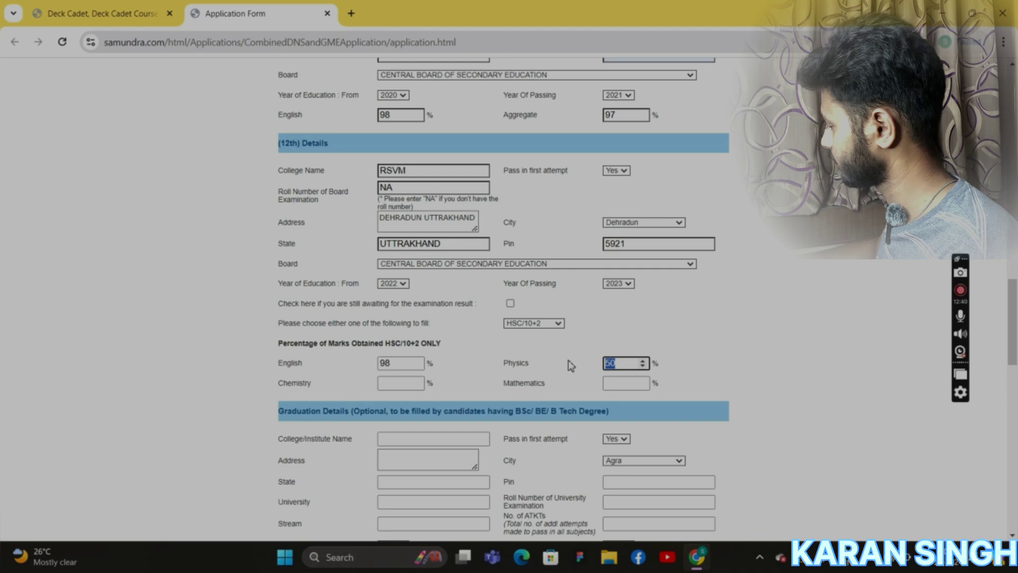
pyautogui.write('89')
pyautogui.click(400, 388)
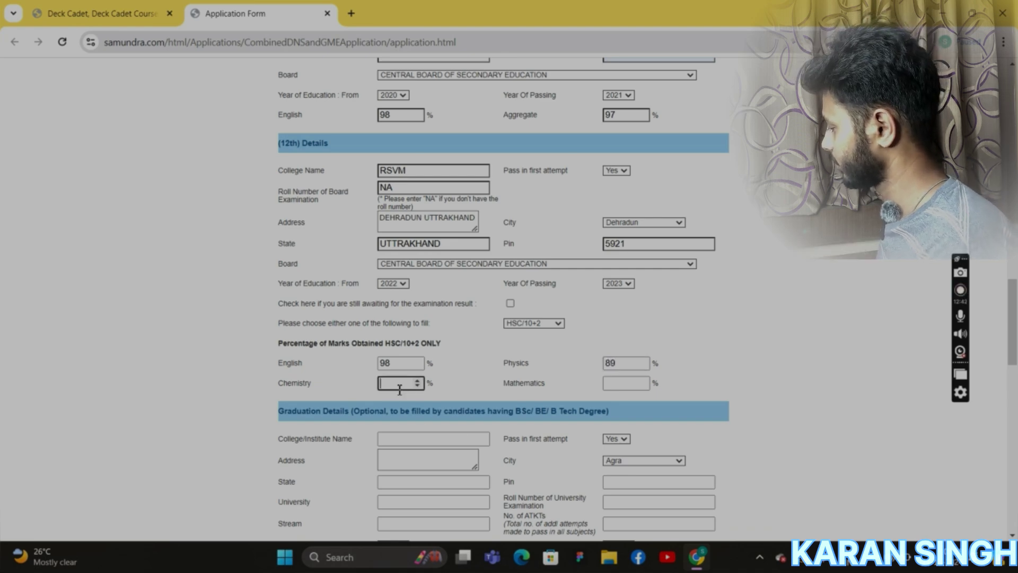
pyautogui.write('8')
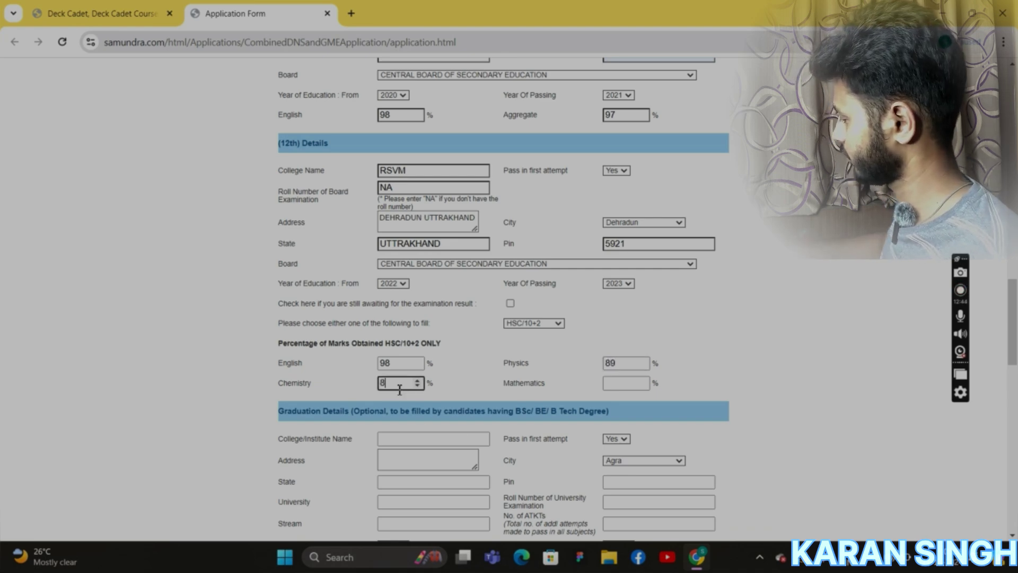
pyautogui.write('5')
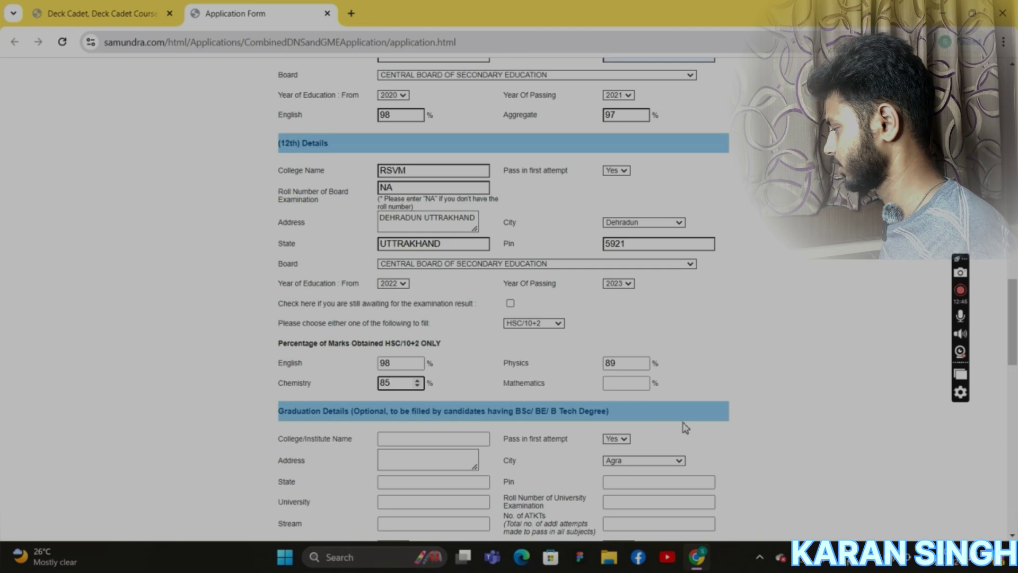
pyautogui.click(610, 386)
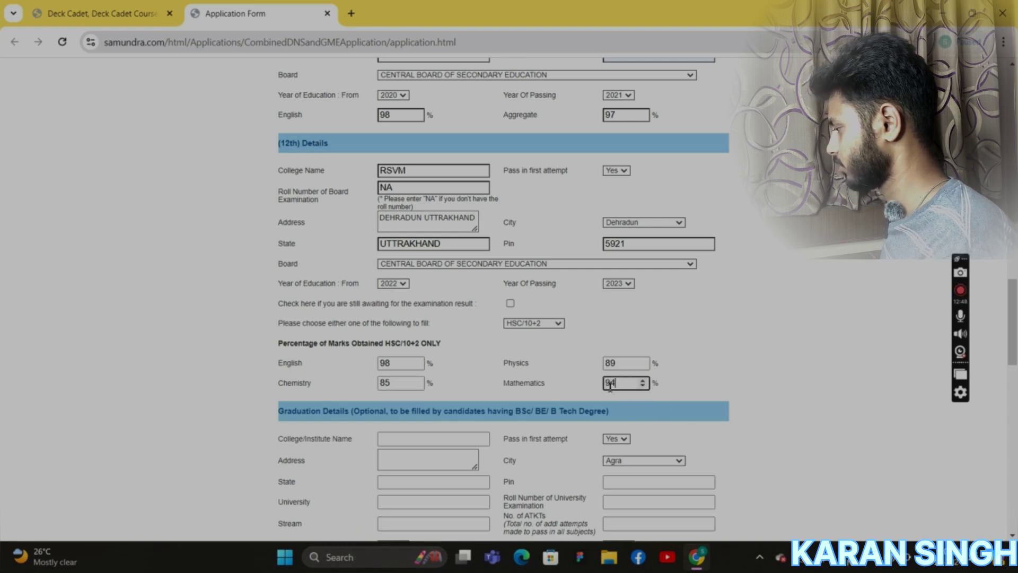
# Choose SIMS LONAVLA as the online test city.
pyautogui.scroll(-4, 546, 384)
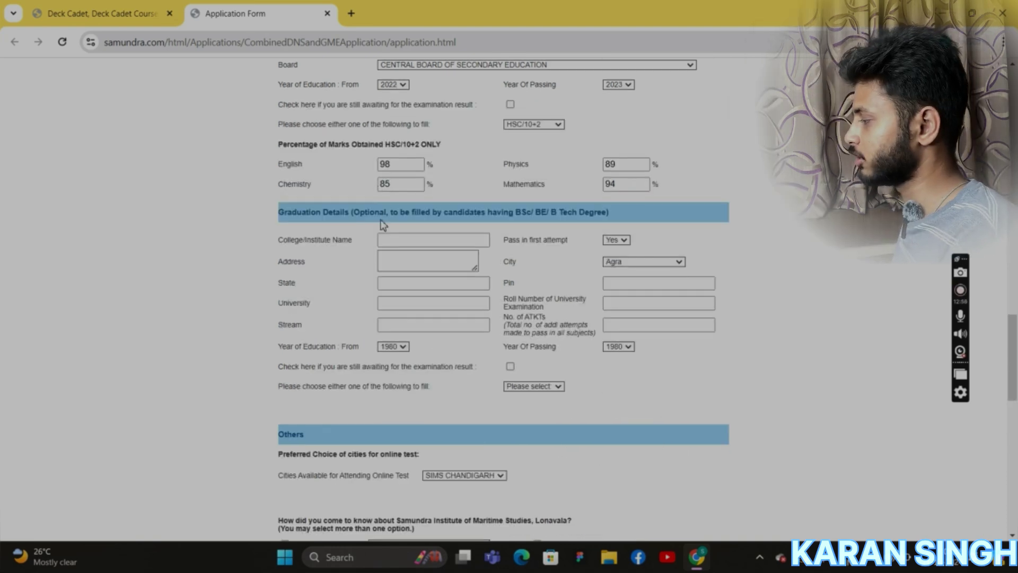
pyautogui.scroll(-1, 379, 236)
pyautogui.click(382, 235)
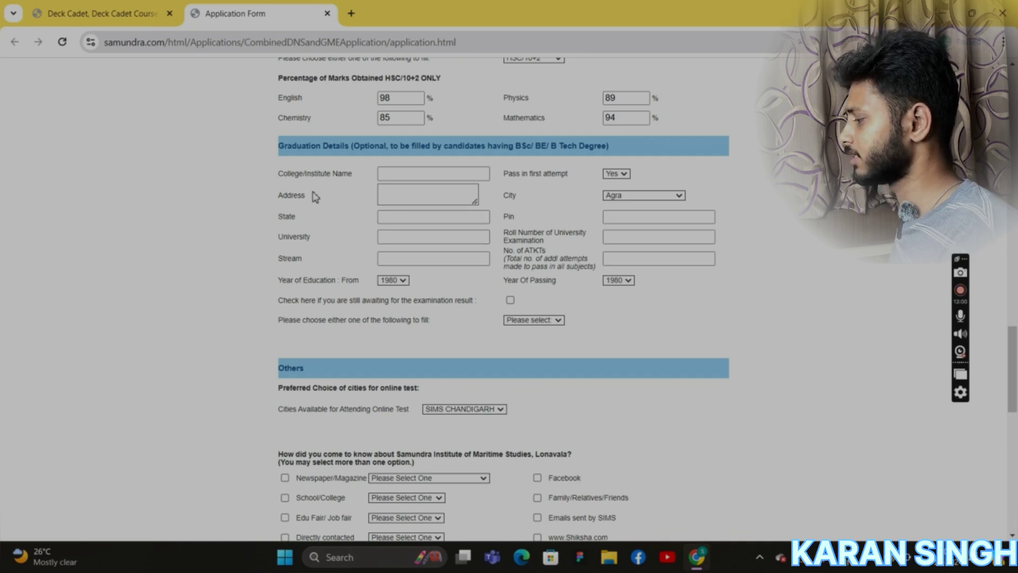
pyautogui.moveTo(269, 163); pyautogui.dragTo(409, 217)
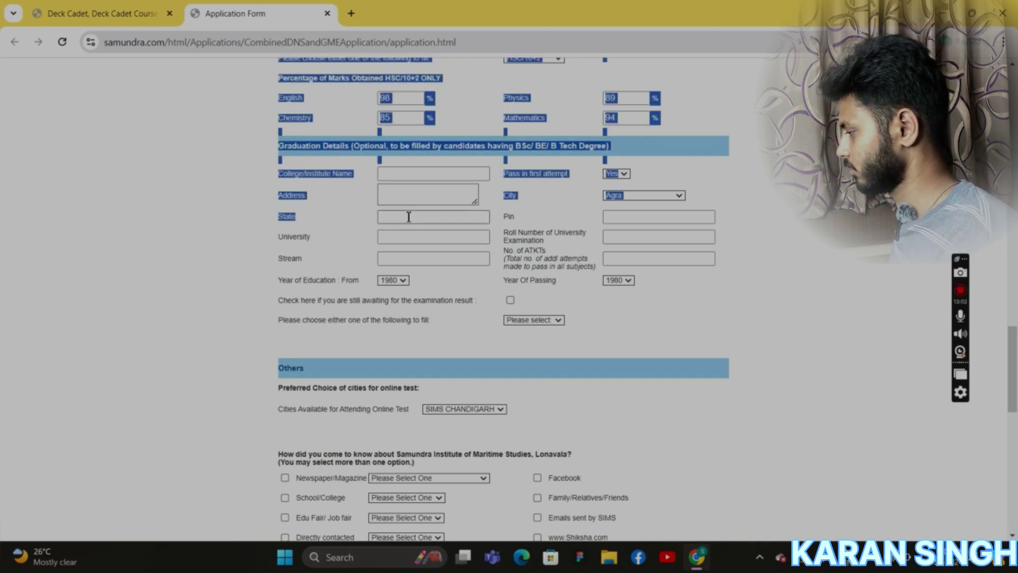
pyautogui.click(411, 357)
pyautogui.scroll(-3, 411, 356)
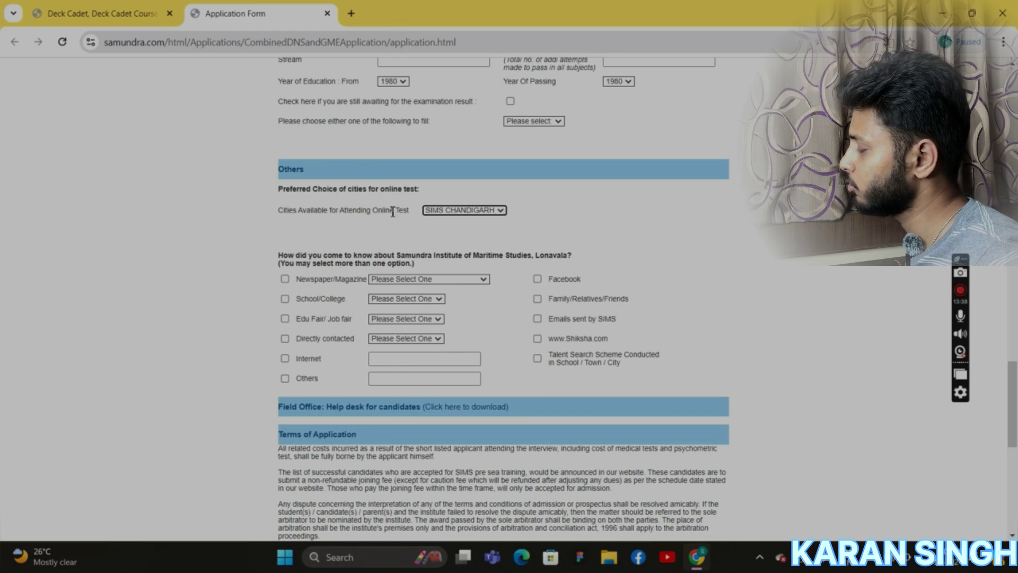
pyautogui.click(503, 212)
pyautogui.click(383, 233)
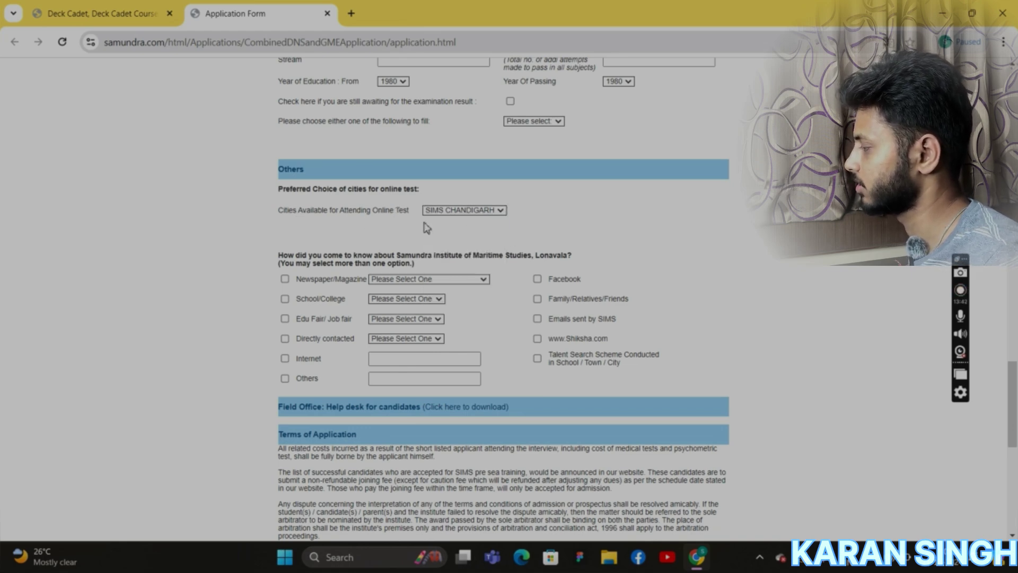
pyautogui.click(500, 213)
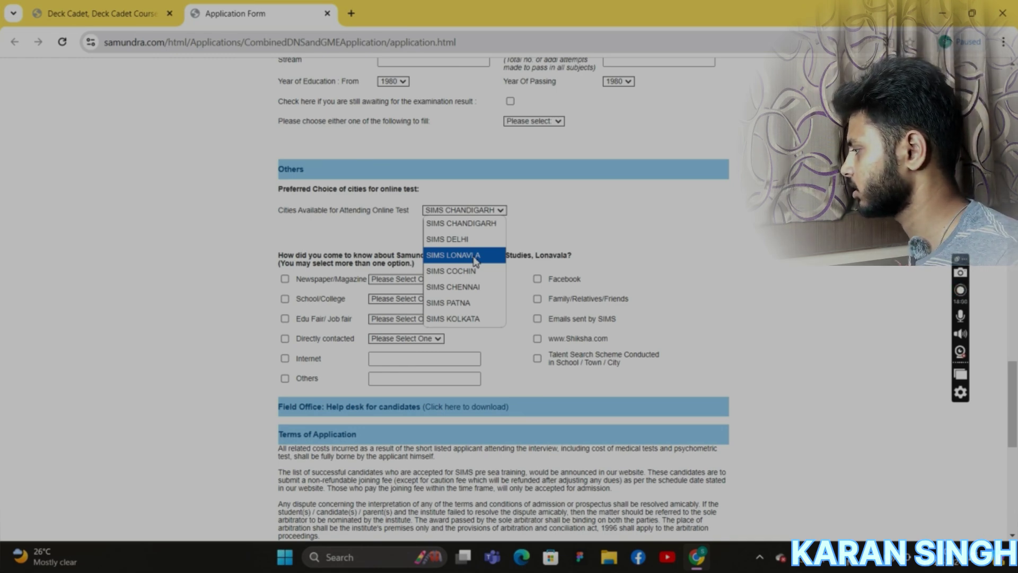
pyautogui.click(475, 260)
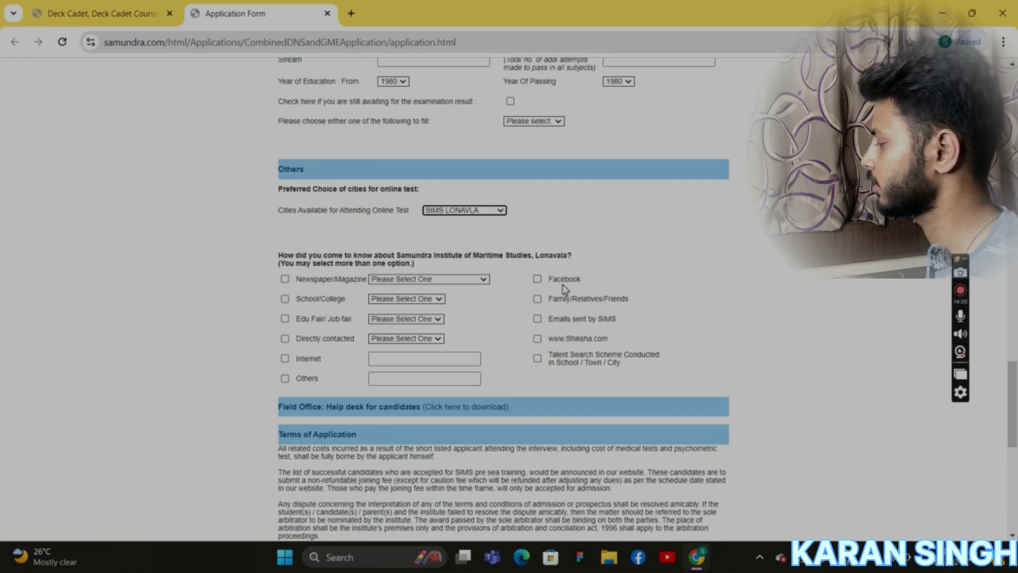
# Tick Others with the saved YouTube video answer as the source, then submit the form.
pyautogui.click(285, 378)
pyautogui.click(405, 380)
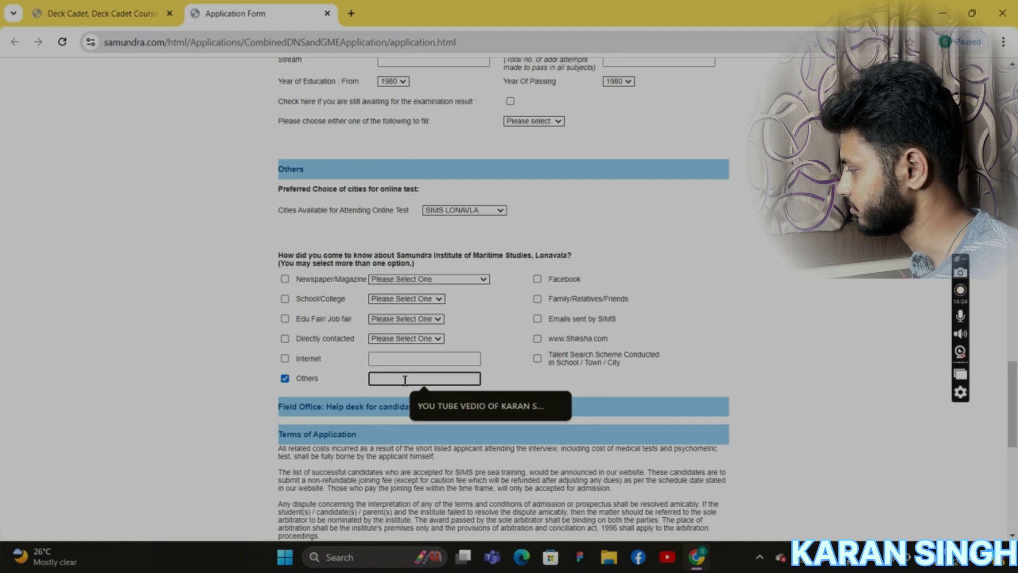
pyautogui.click(451, 406)
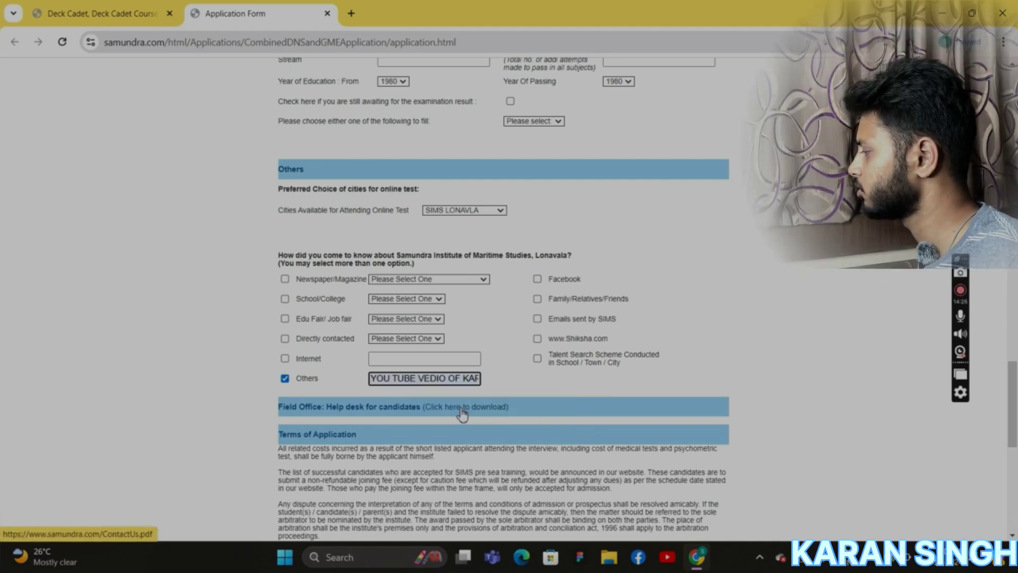
pyautogui.scroll(-2, 379, 330)
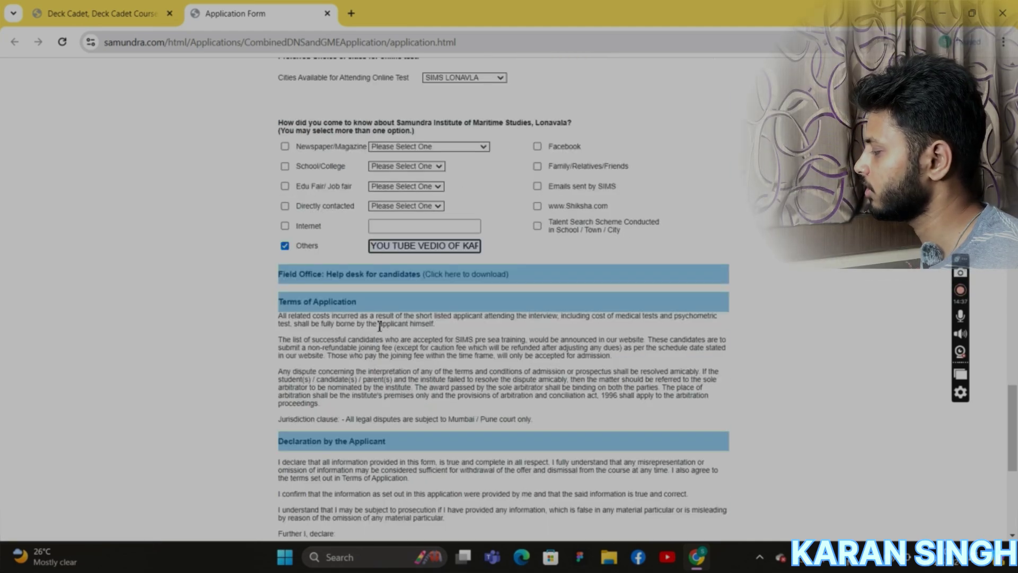
pyautogui.scroll(-1, 379, 326)
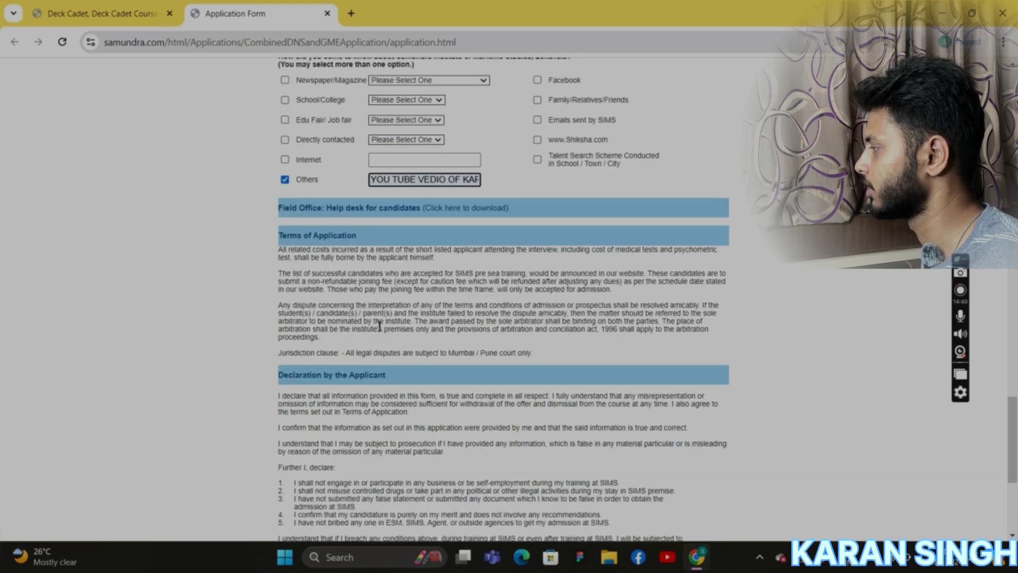
pyautogui.scroll(-2, 380, 326)
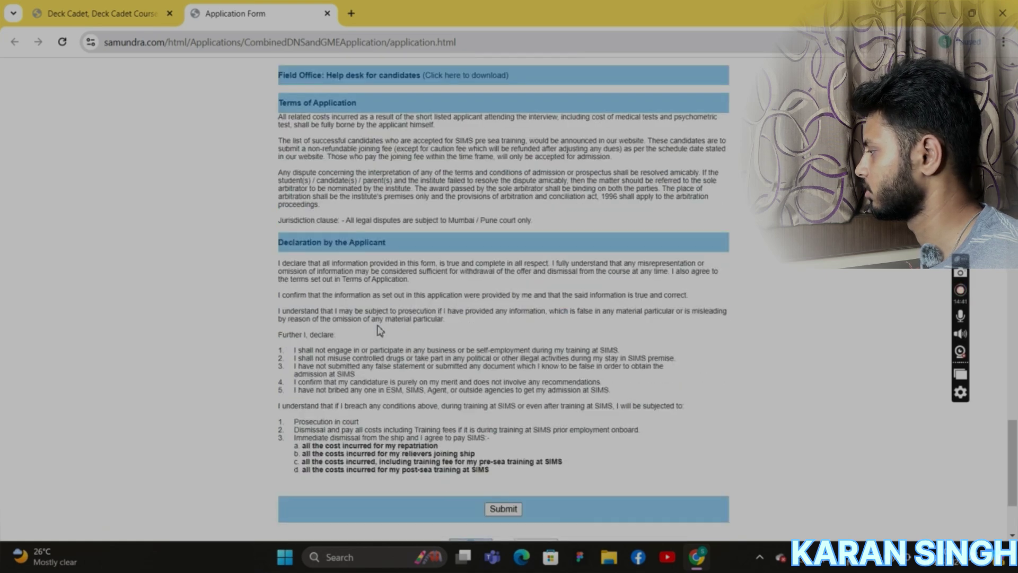
pyautogui.scroll(-2, 379, 330)
pyautogui.click(499, 378)
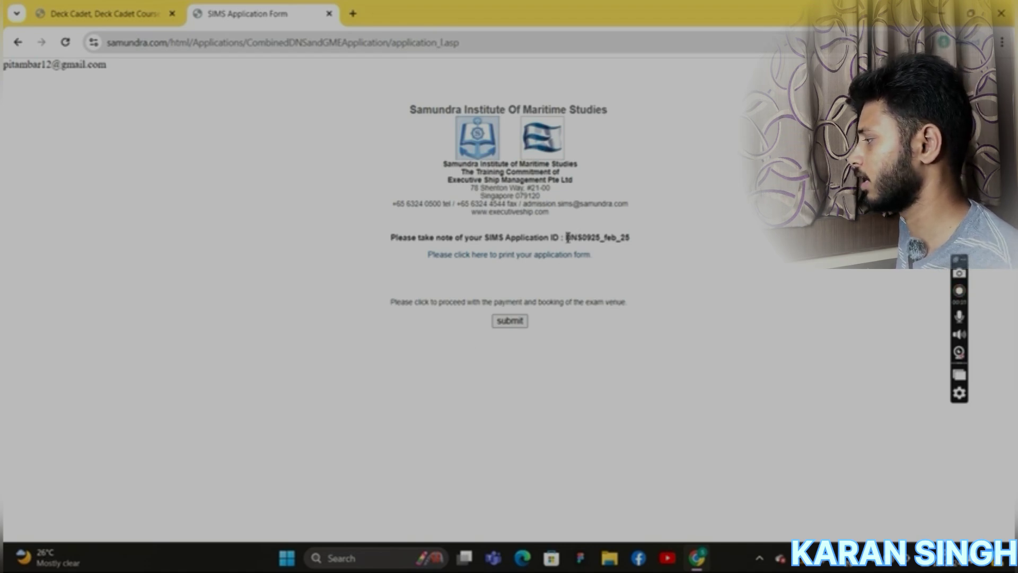
# Highlight the assigned application ID on the confirmation page to note it.
pyautogui.moveTo(567, 237); pyautogui.dragTo(629, 248)
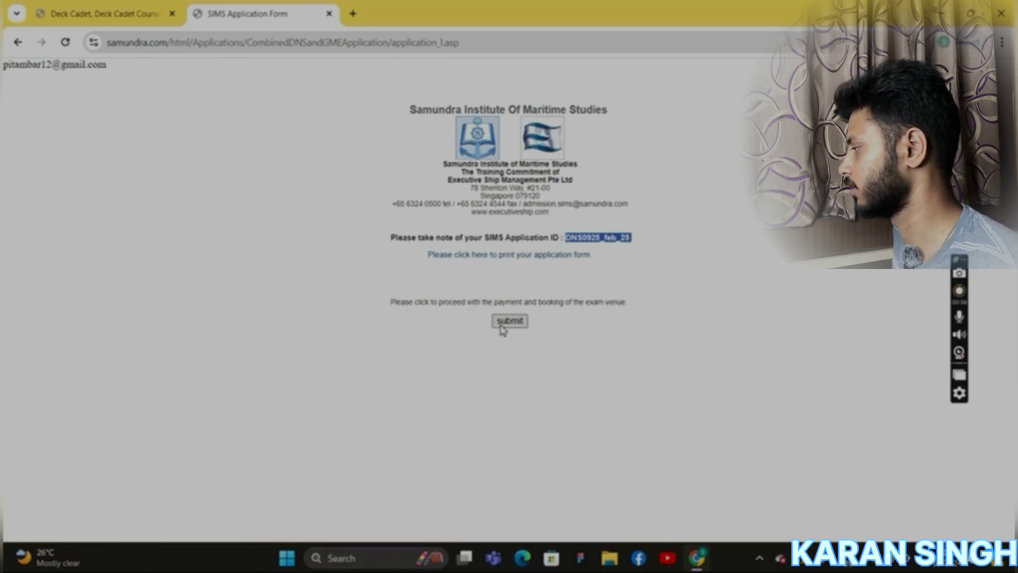
pyautogui.click(587, 270)
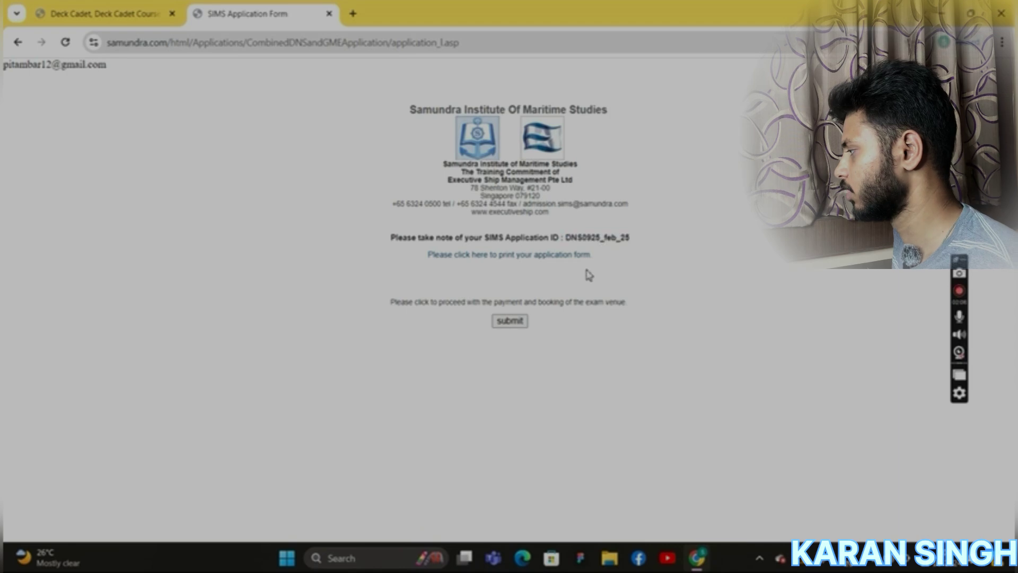
# Continue to the ₹1100.00 HDFC PayU payment and view the PAY WITH method list.
pyautogui.click(517, 325)
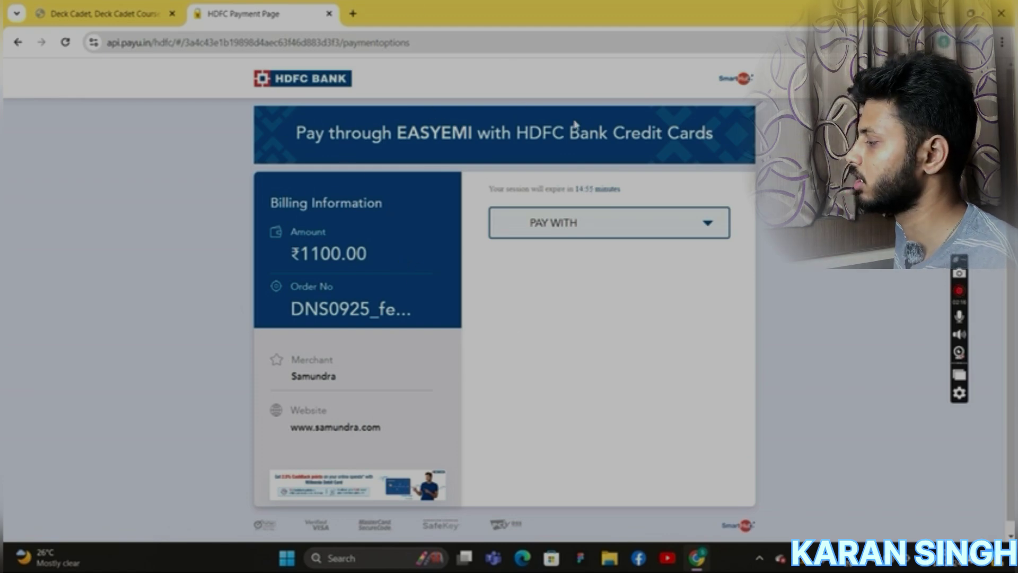
pyautogui.scroll(-1, 512, 319)
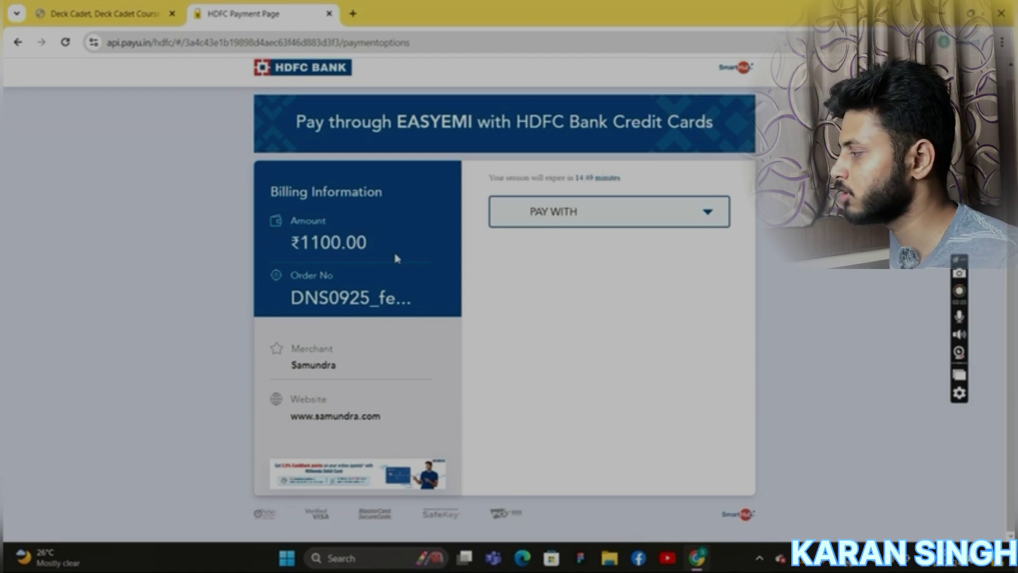
pyautogui.click(614, 223)
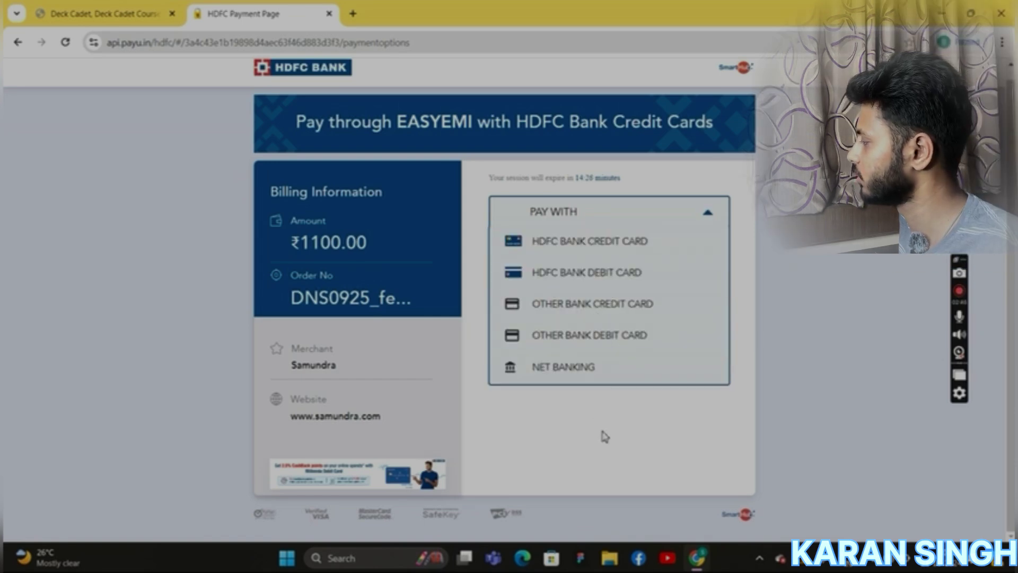
pyautogui.click(603, 436)
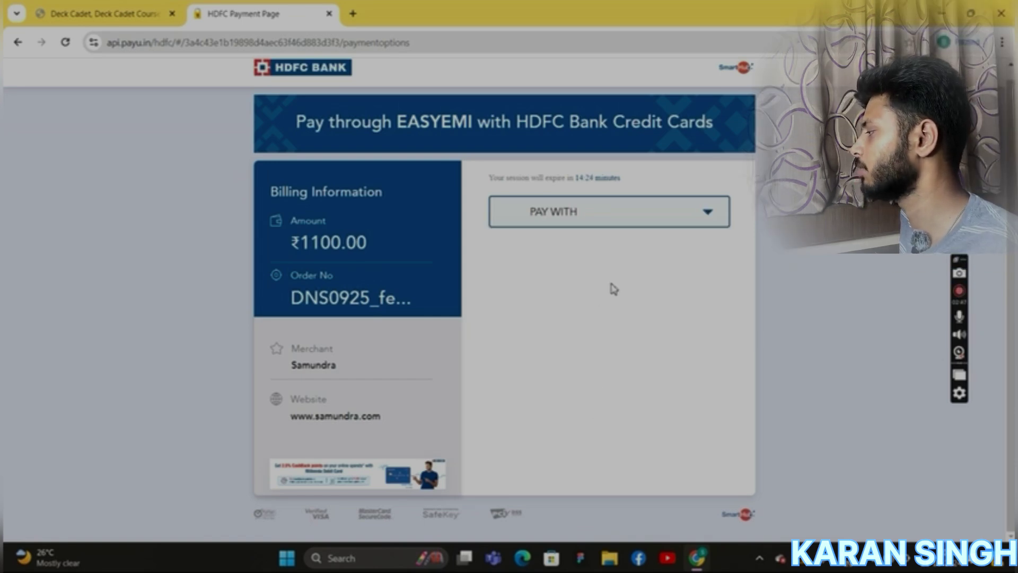